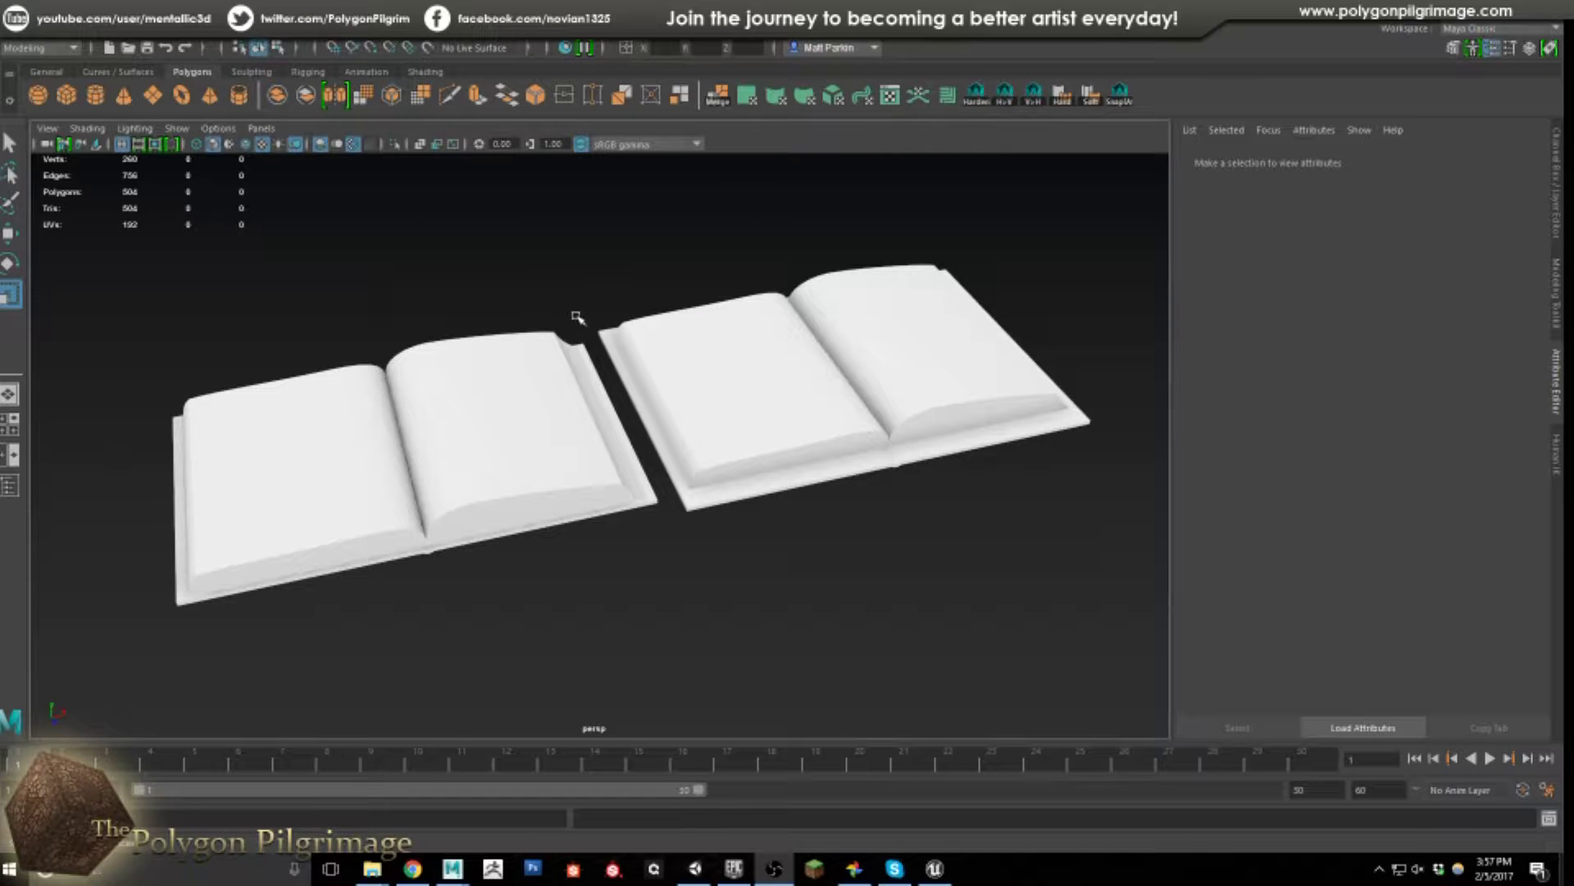
# - Orbit around the two open-book models from several angles, then bring up the Unity editor
pyautogui.keyDown('alt'); pyautogui.moveTo(672, 470); pyautogui.dragTo(693, 463); pyautogui.keyUp('alt')
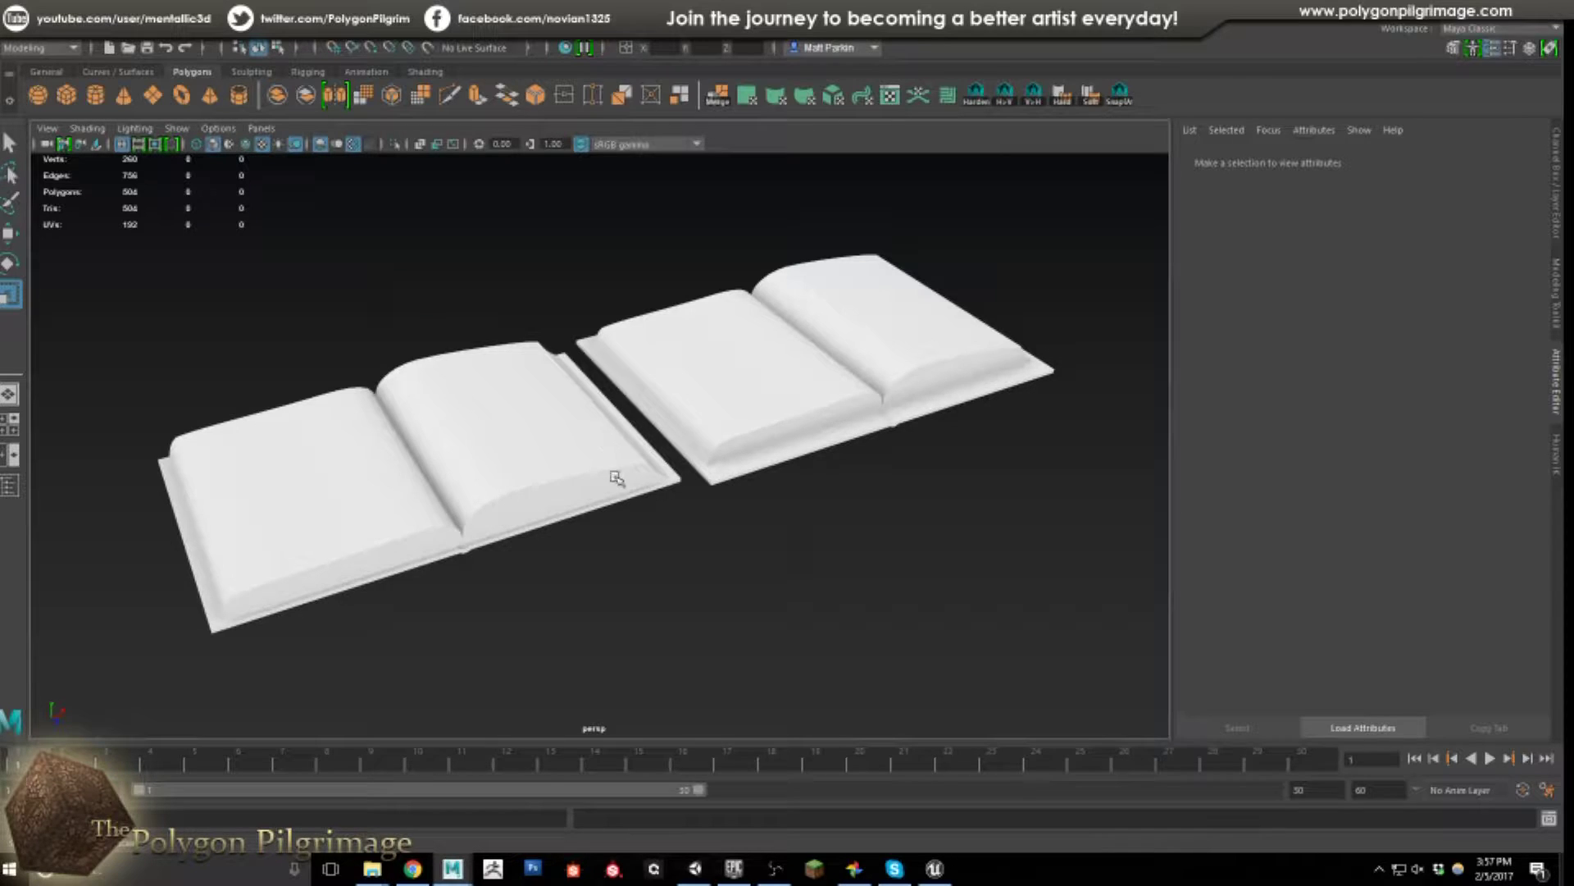
pyautogui.keyDown('alt'); pyautogui.moveTo(652, 489); pyautogui.dragTo(636, 488); pyautogui.keyUp('alt')
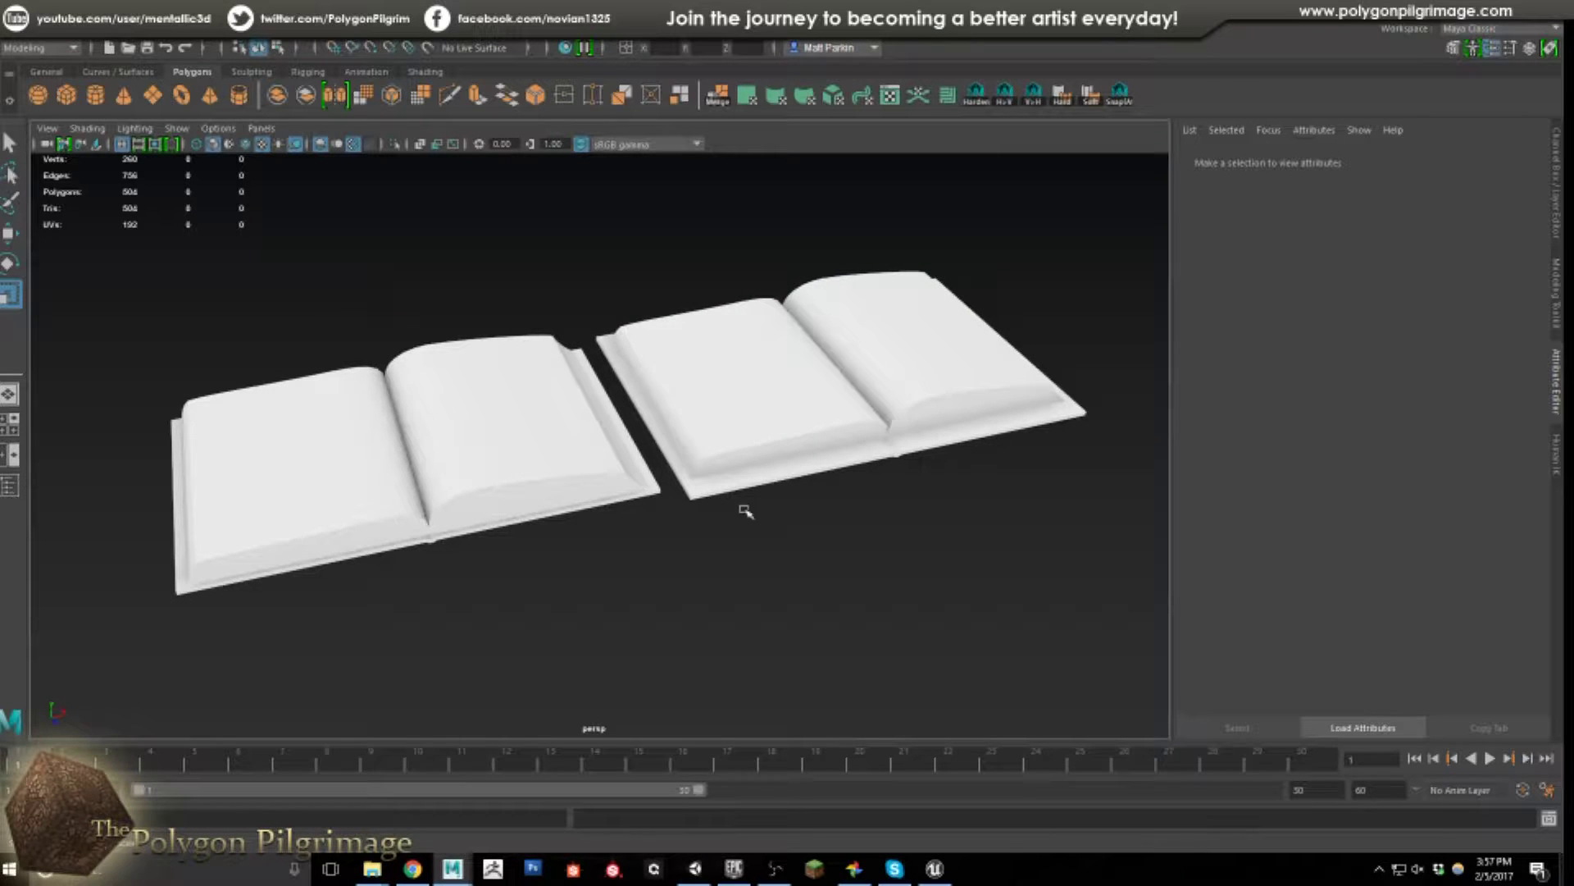
pyautogui.moveTo(789, 484)
pyautogui.keyDown('alt'); pyautogui.mouseDown()
pyautogui.moveTo(755, 486)
pyautogui.moveTo(745, 555)
pyautogui.moveTo(761, 484)
pyautogui.moveTo(787, 472)
pyautogui.mouseUp(); pyautogui.keyUp('alt')
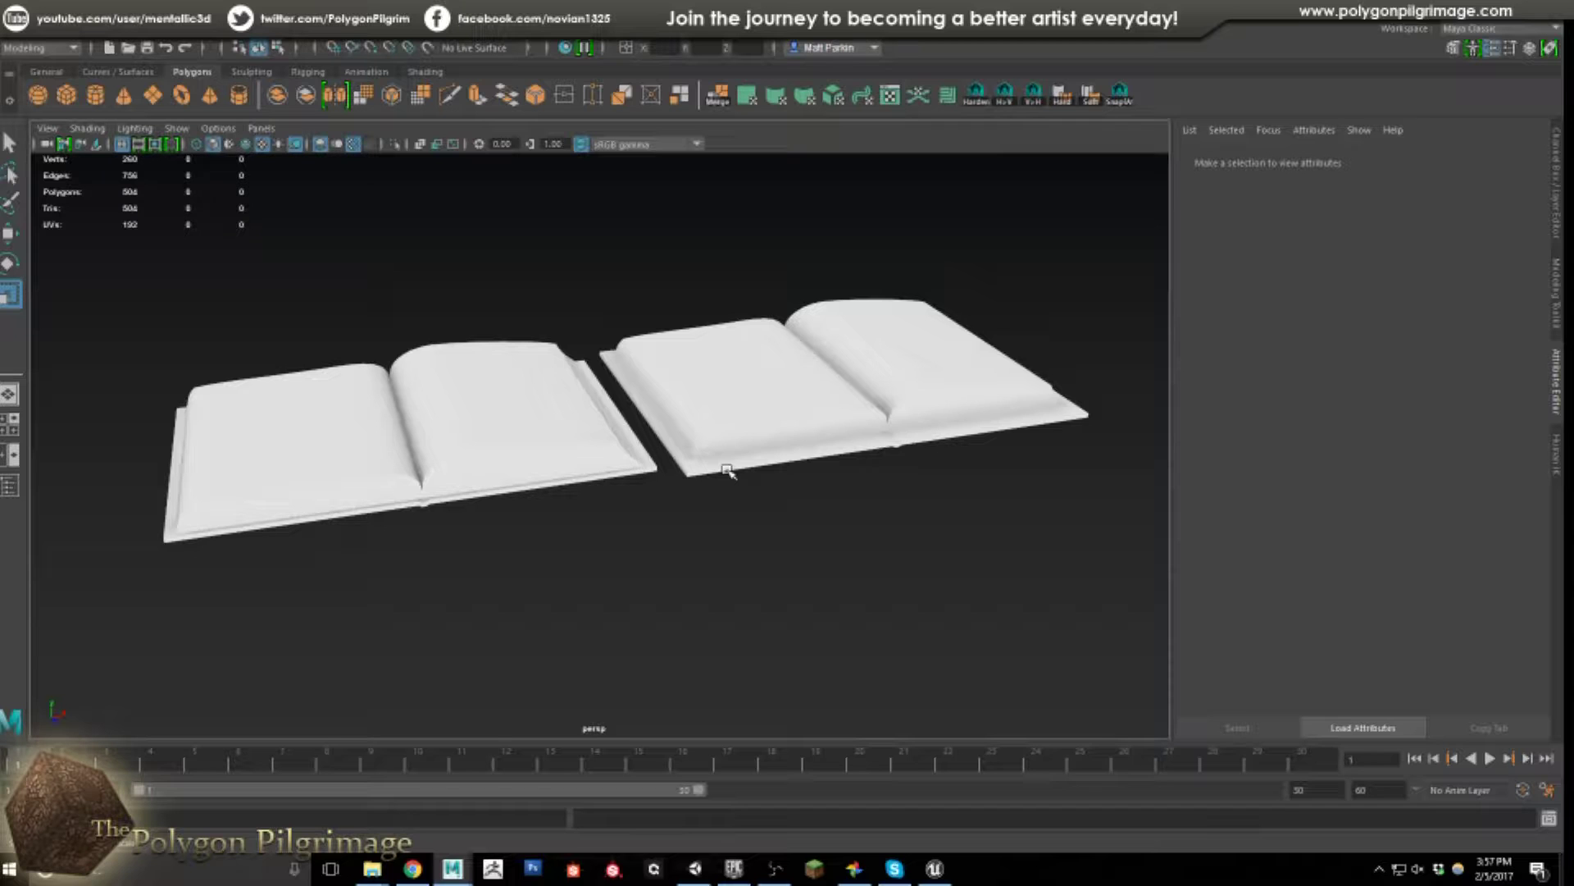
pyautogui.keyDown('alt'); pyautogui.moveTo(674, 384); pyautogui.dragTo(638, 338); pyautogui.keyUp('alt')
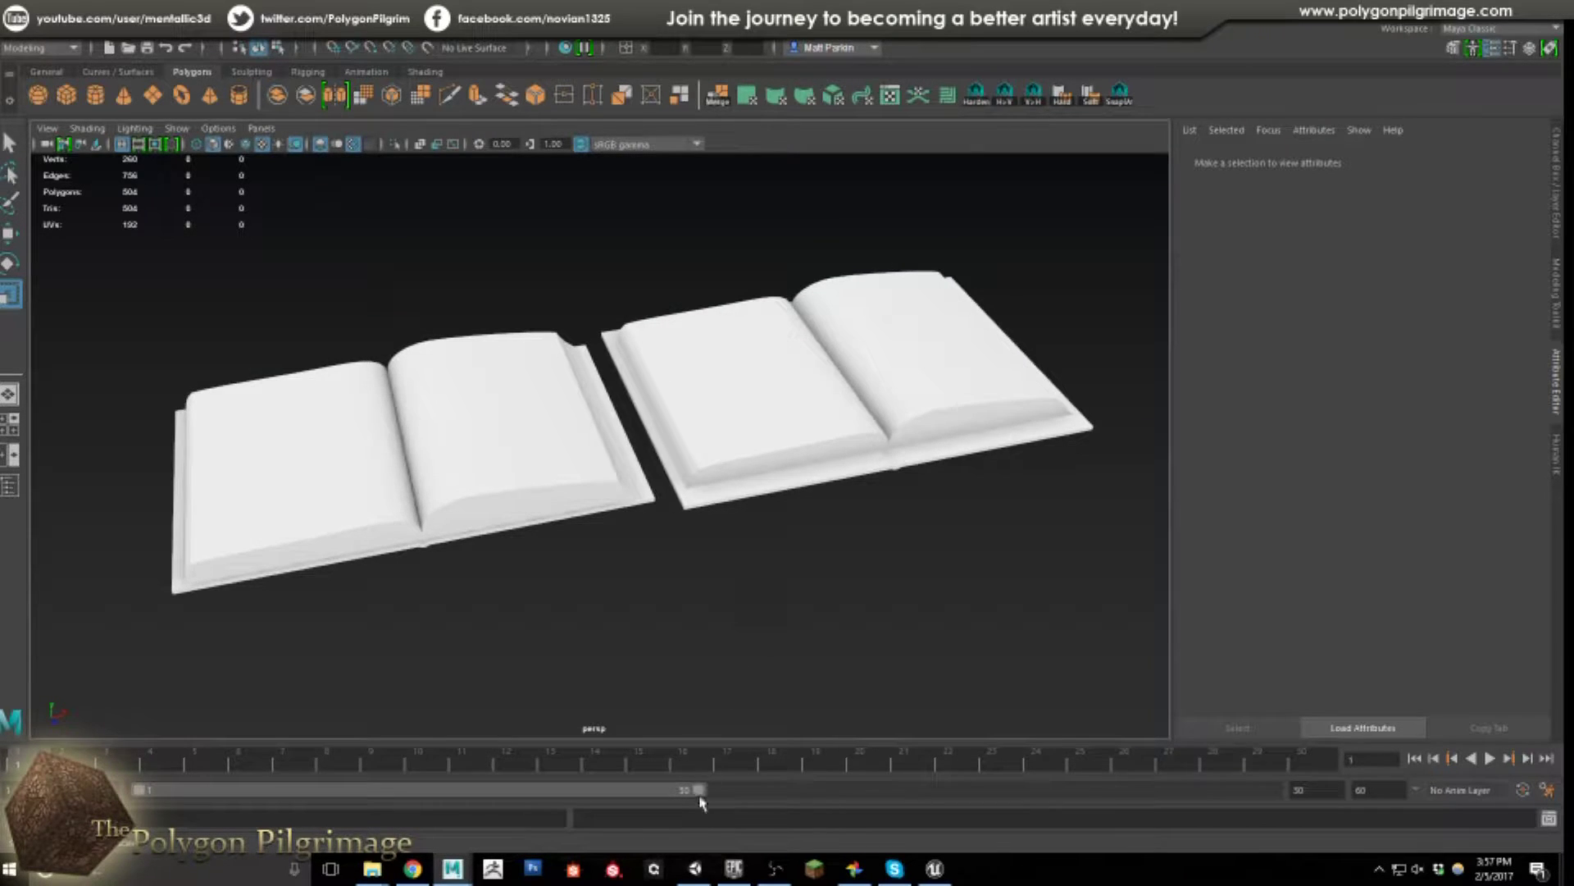
pyautogui.click(695, 869)
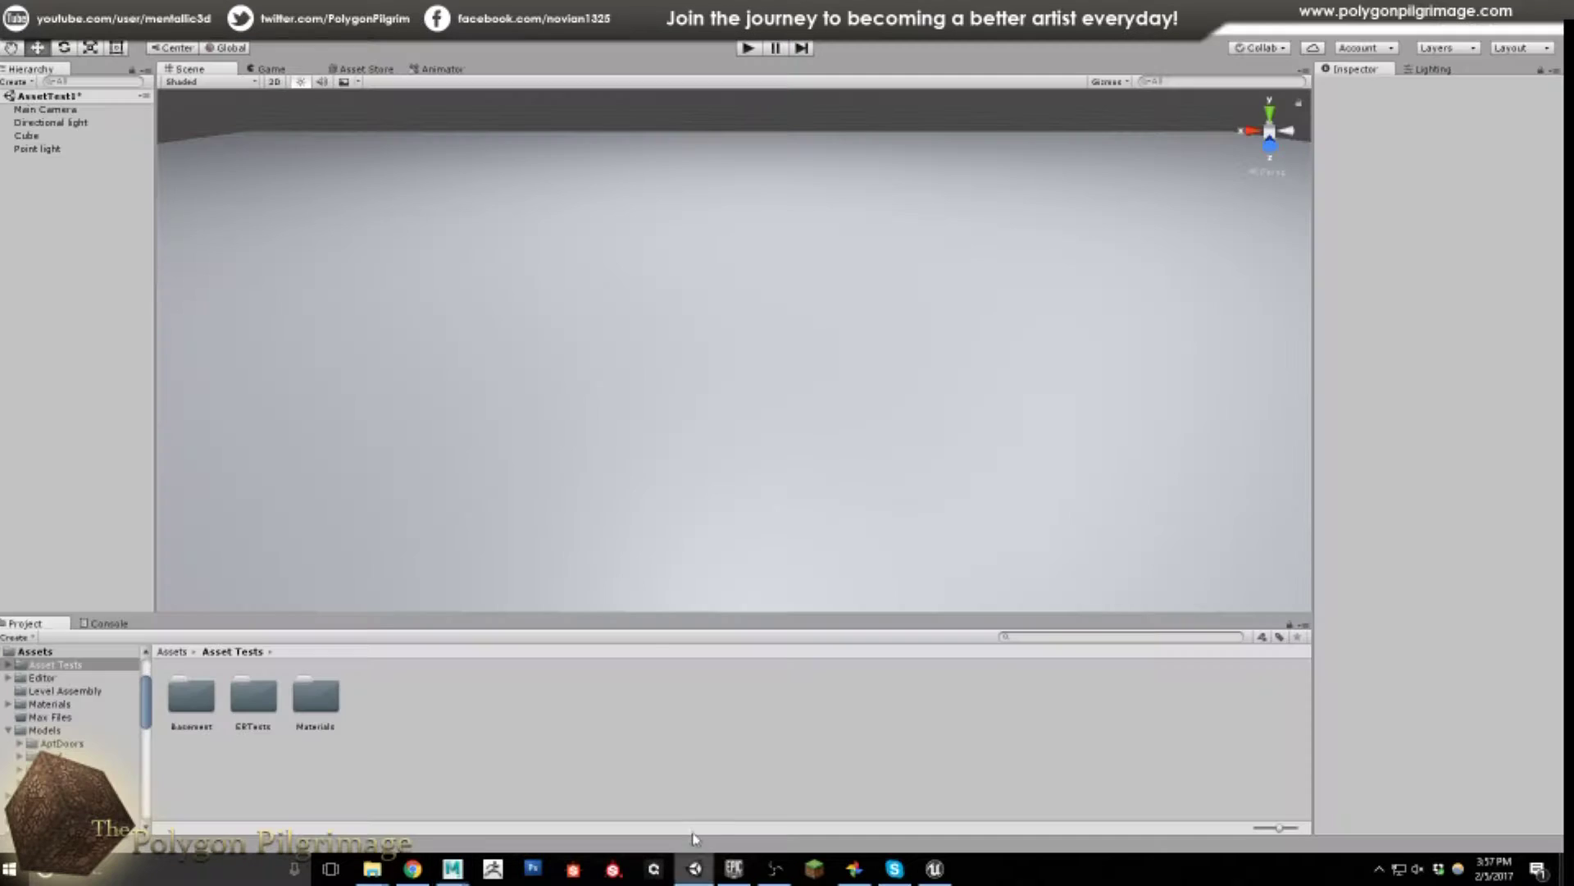
pyautogui.rightClick(407, 700)
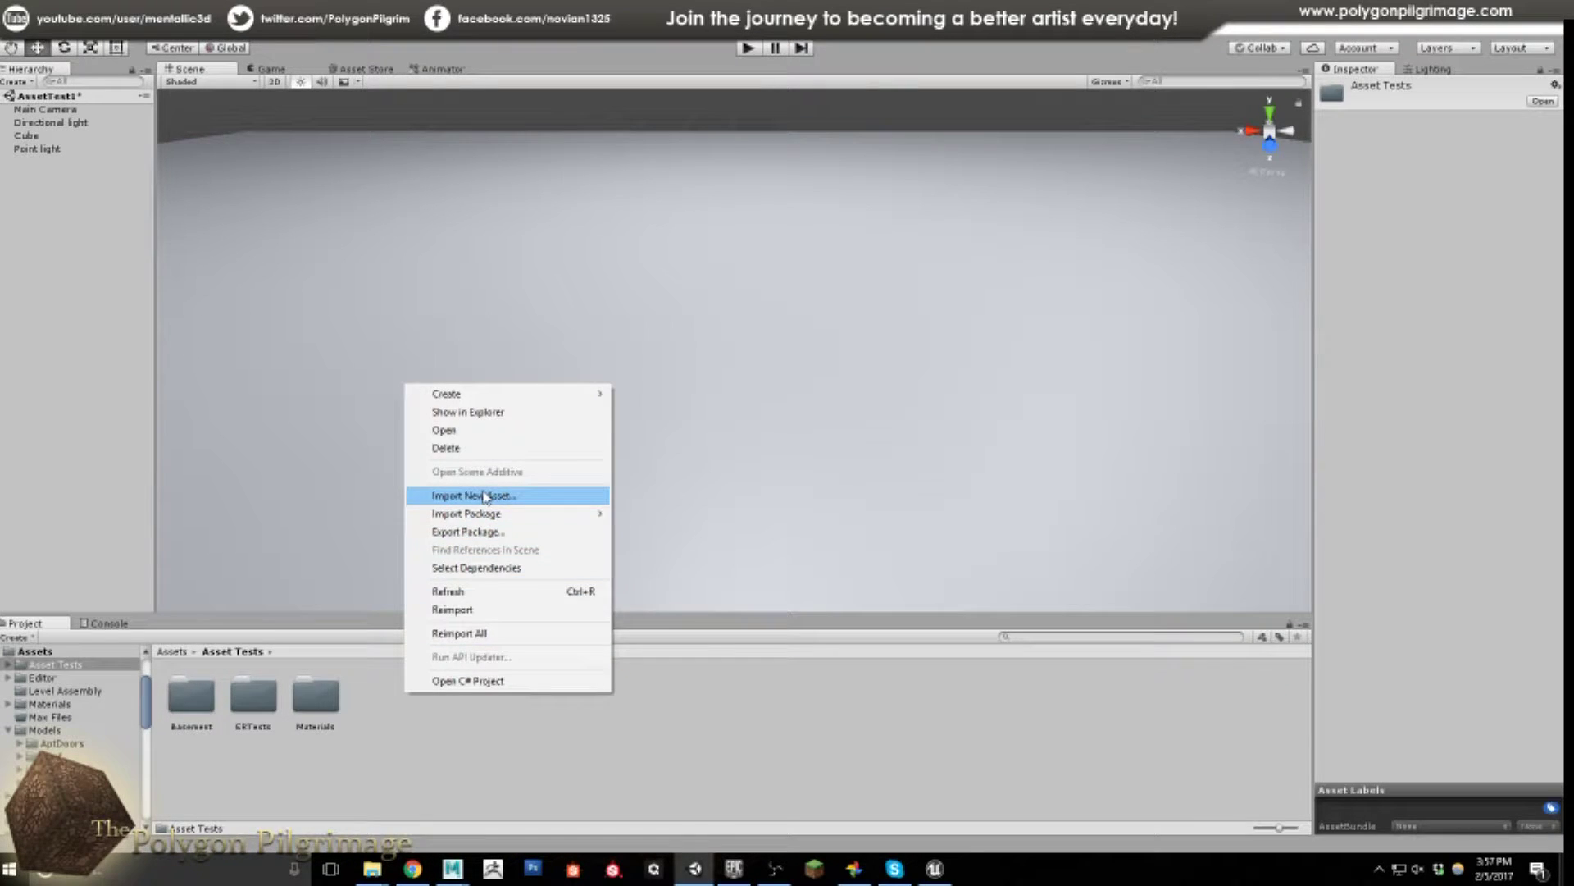
pyautogui.click(729, 750)
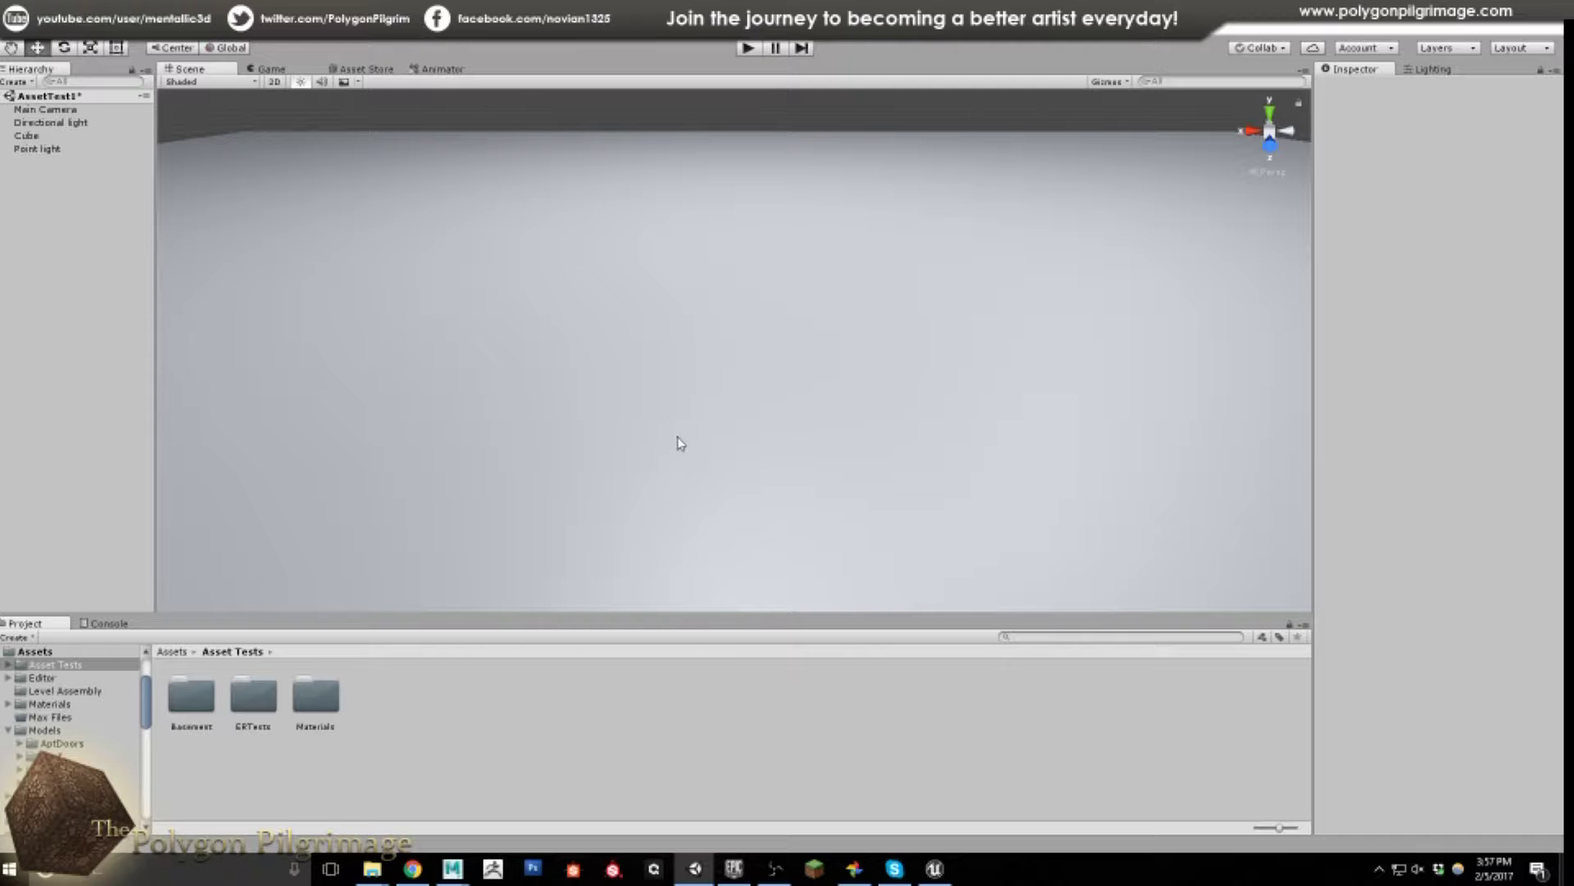
pyautogui.click(11, 31)
pyautogui.click(37, 31)
pyautogui.click(606, 717)
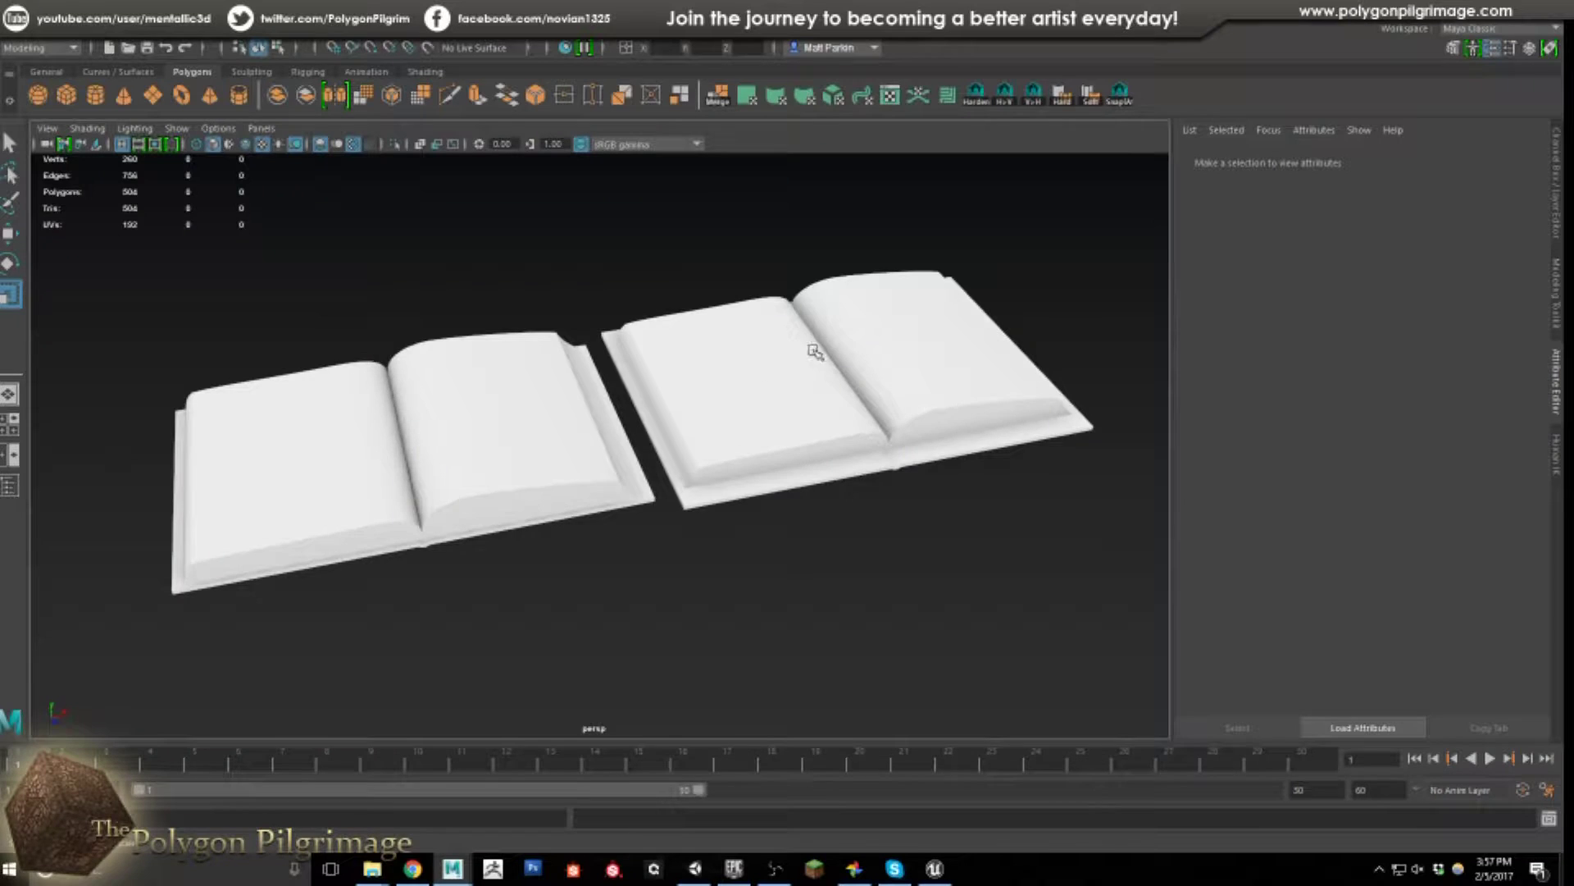
# - Orbit around the books and marquee-select the left book
pyautogui.keyDown('alt'); pyautogui.moveTo(809, 341); pyautogui.dragTo(706, 495); pyautogui.keyUp('alt')
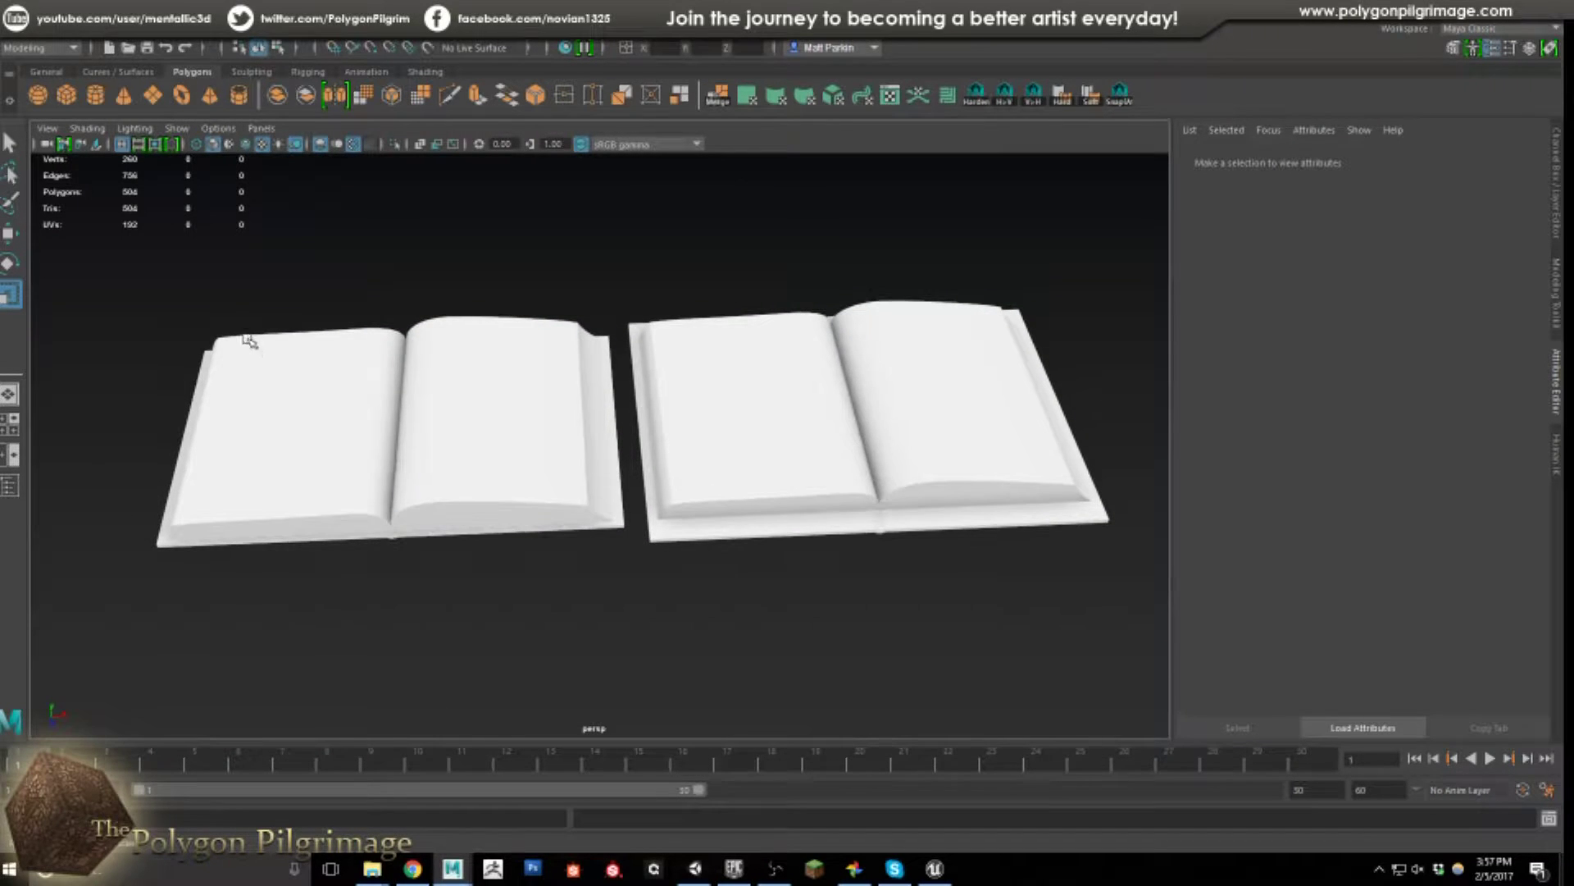
pyautogui.moveTo(135, 265); pyautogui.dragTo(623, 598)
pyautogui.keyDown('alt'); pyautogui.moveTo(517, 583); pyautogui.dragTo(482, 508); pyautogui.keyUp('alt')
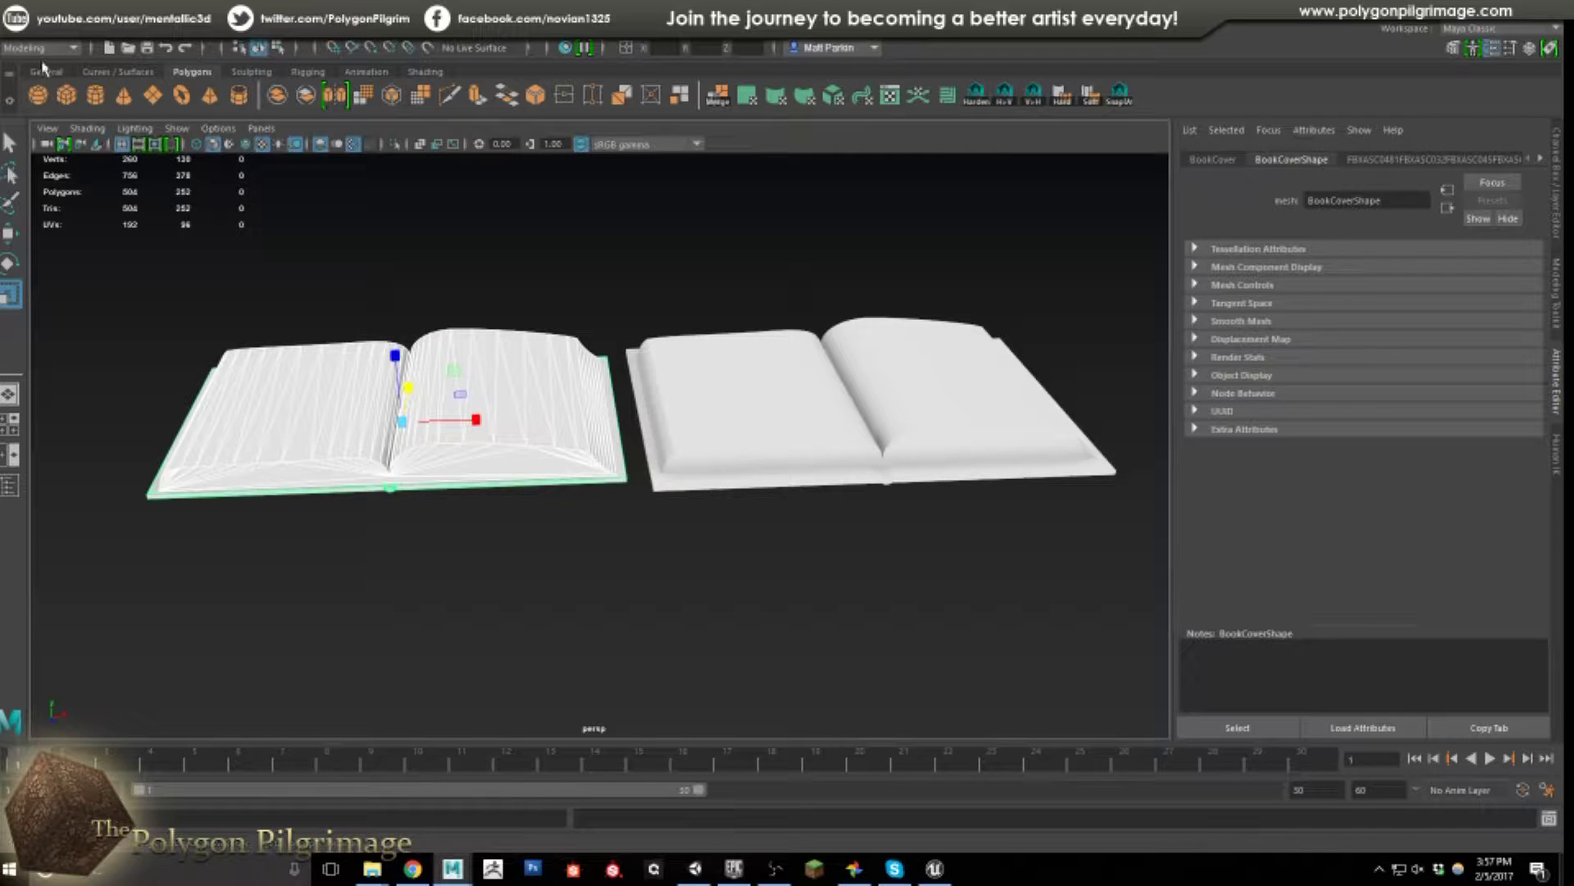
# - Set the Send To Unity project to D:\PolygonPilgrimage\Asset Testing
pyautogui.click(17, 31)
pyautogui.moveTo(73, 284)
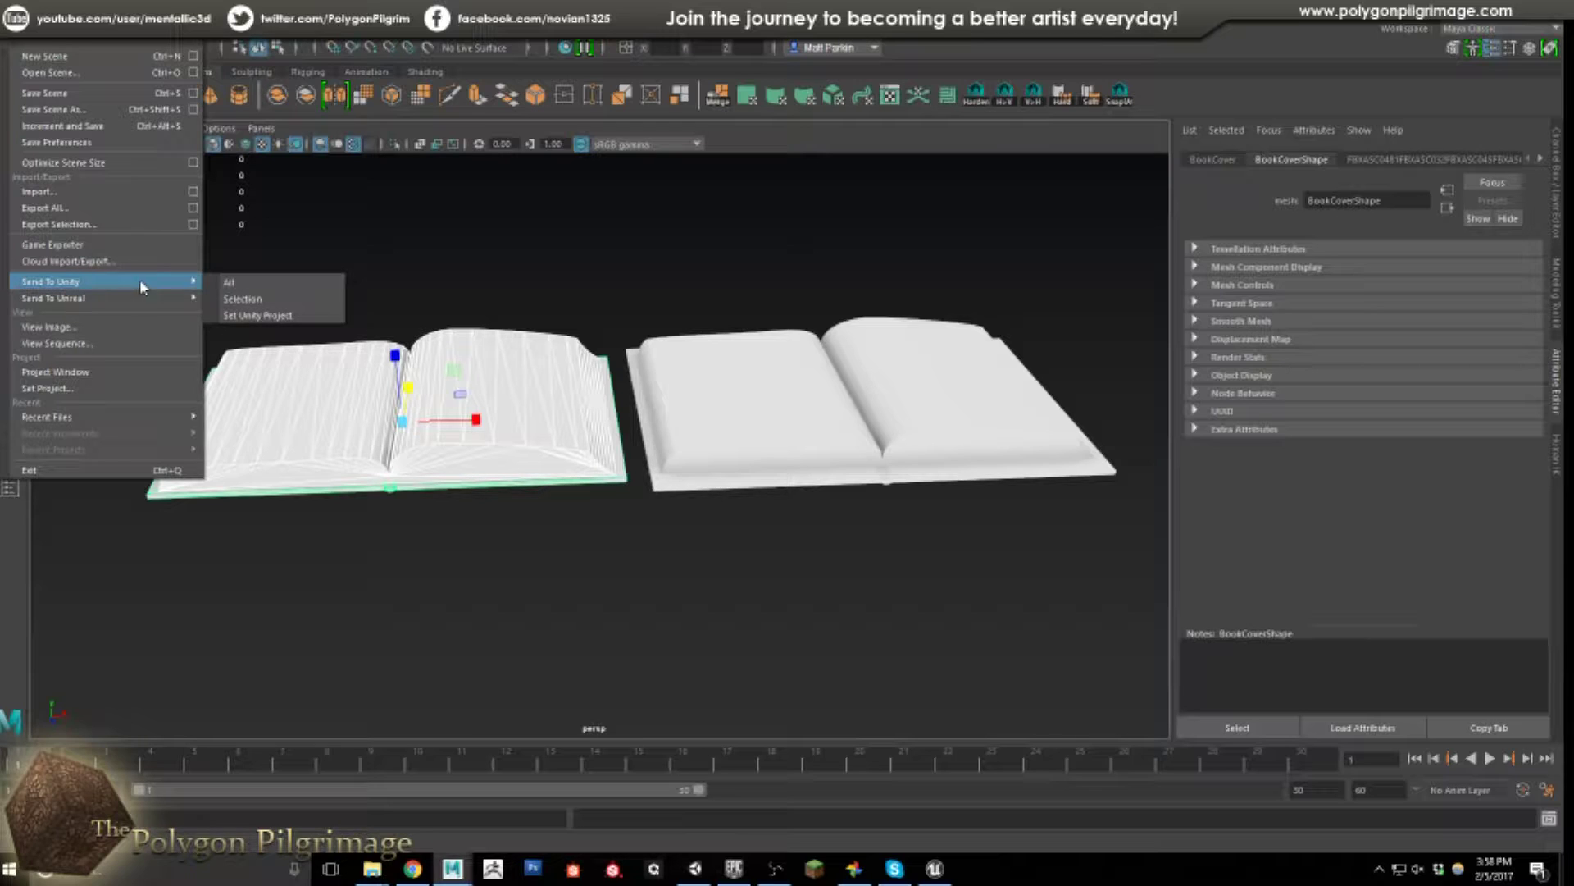
pyautogui.click(260, 315)
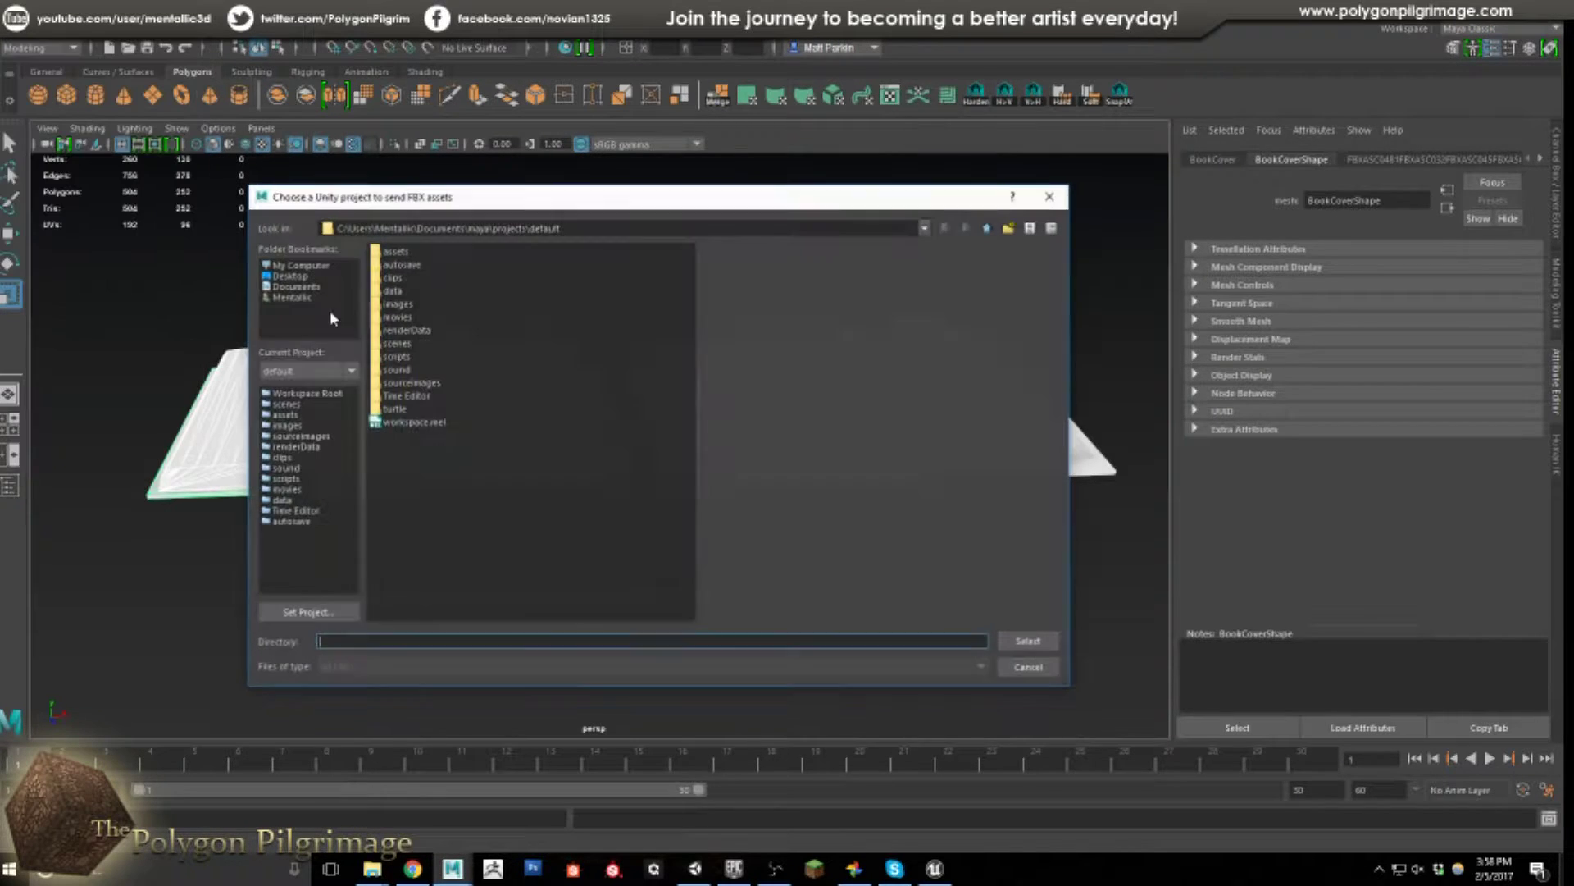
pyautogui.click(314, 266)
pyautogui.doubleClick(378, 266)
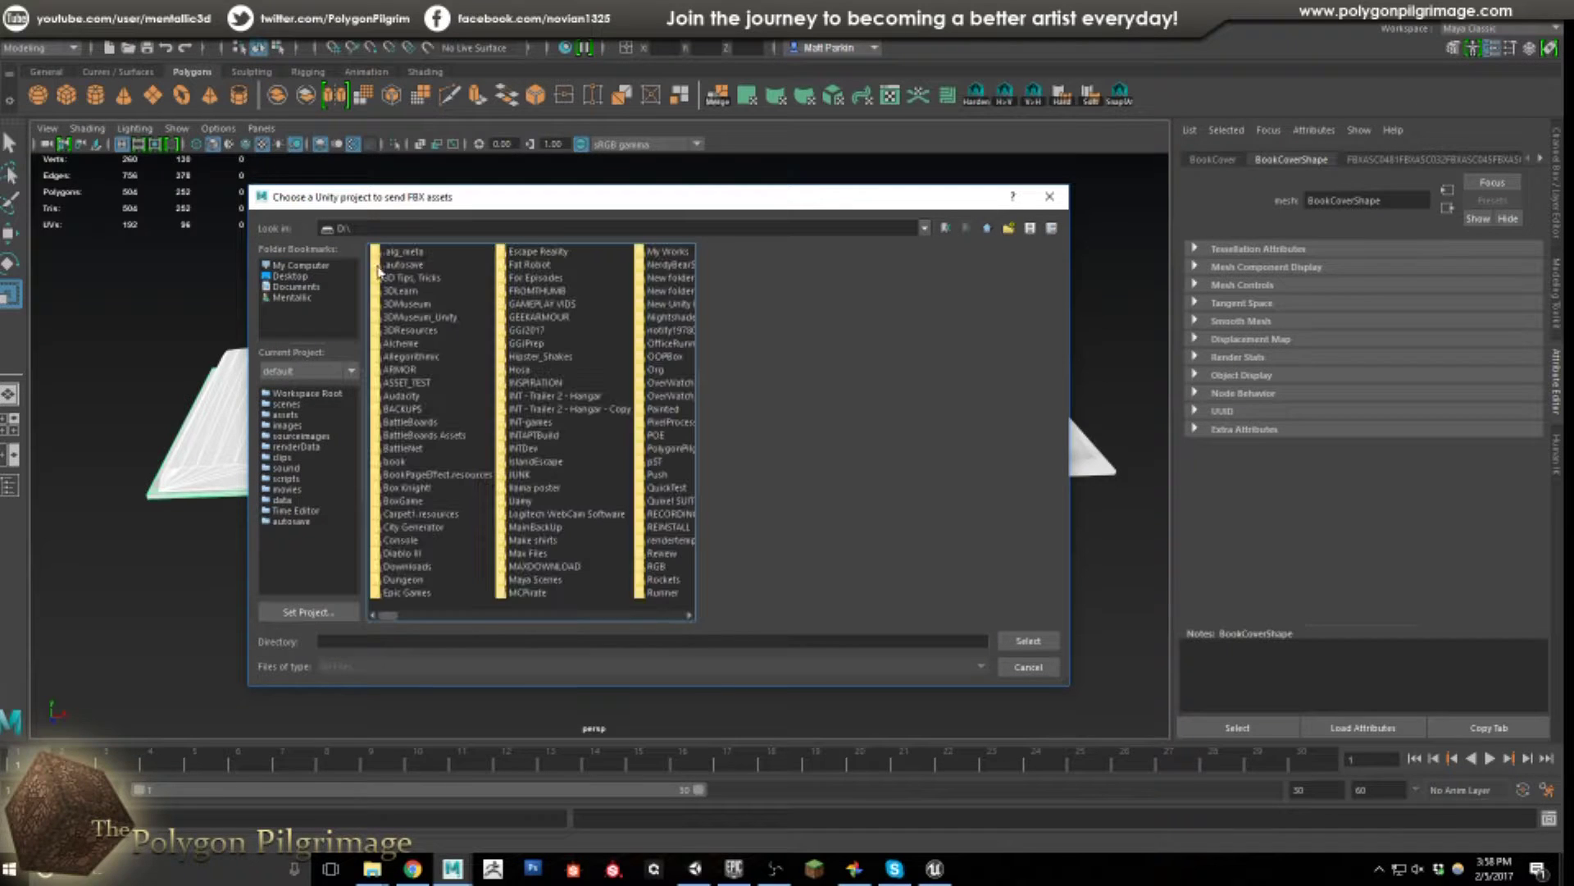
pyautogui.doubleClick(641, 449)
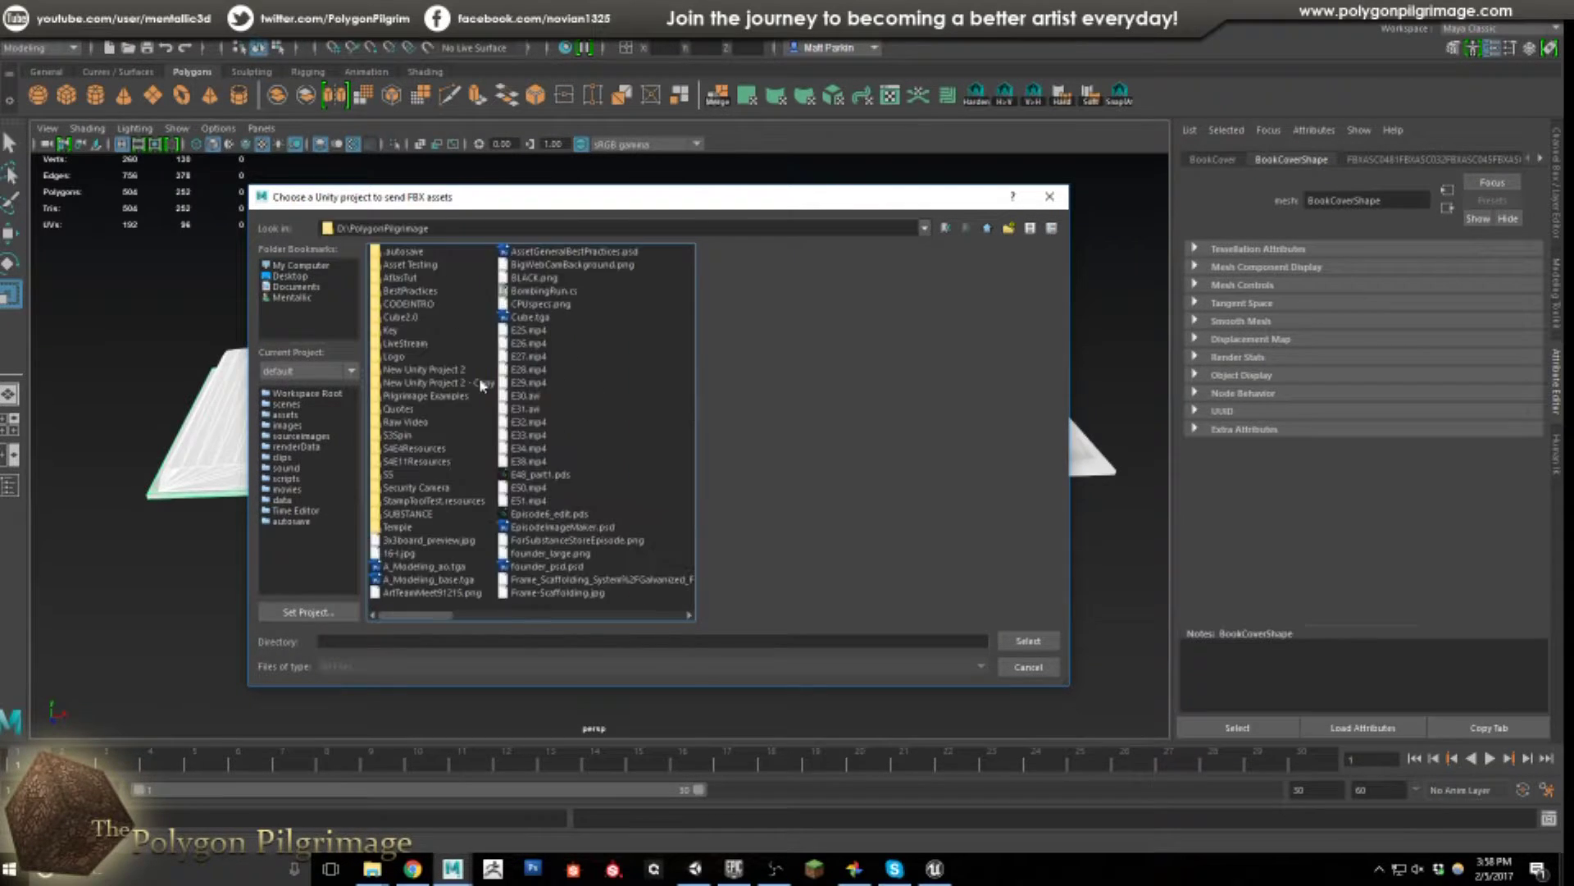
pyautogui.click(434, 265)
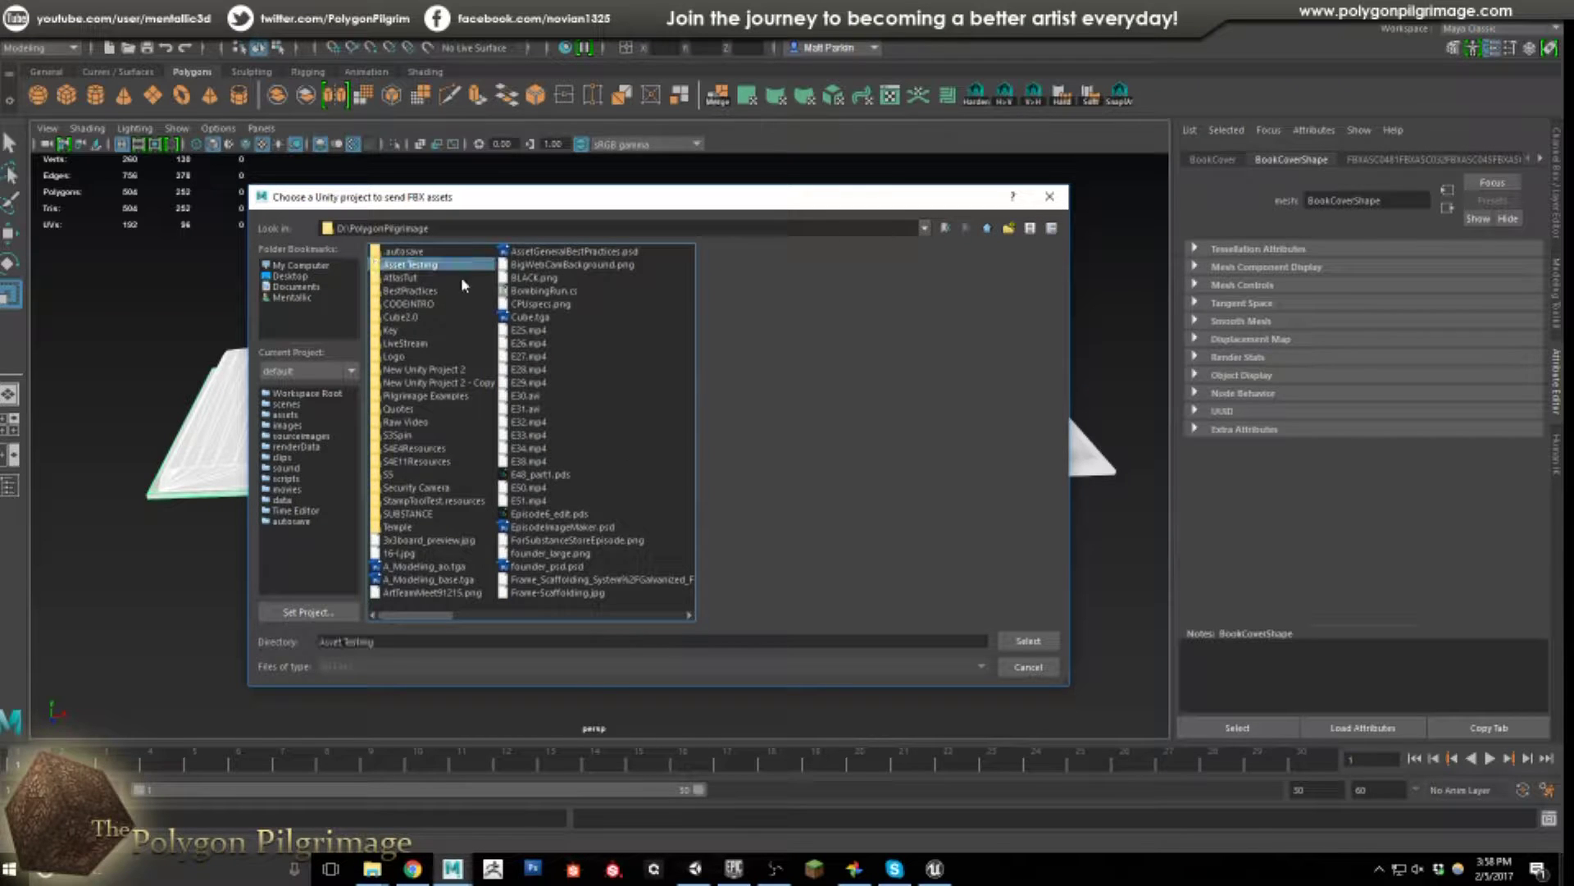
pyautogui.click(1007, 646)
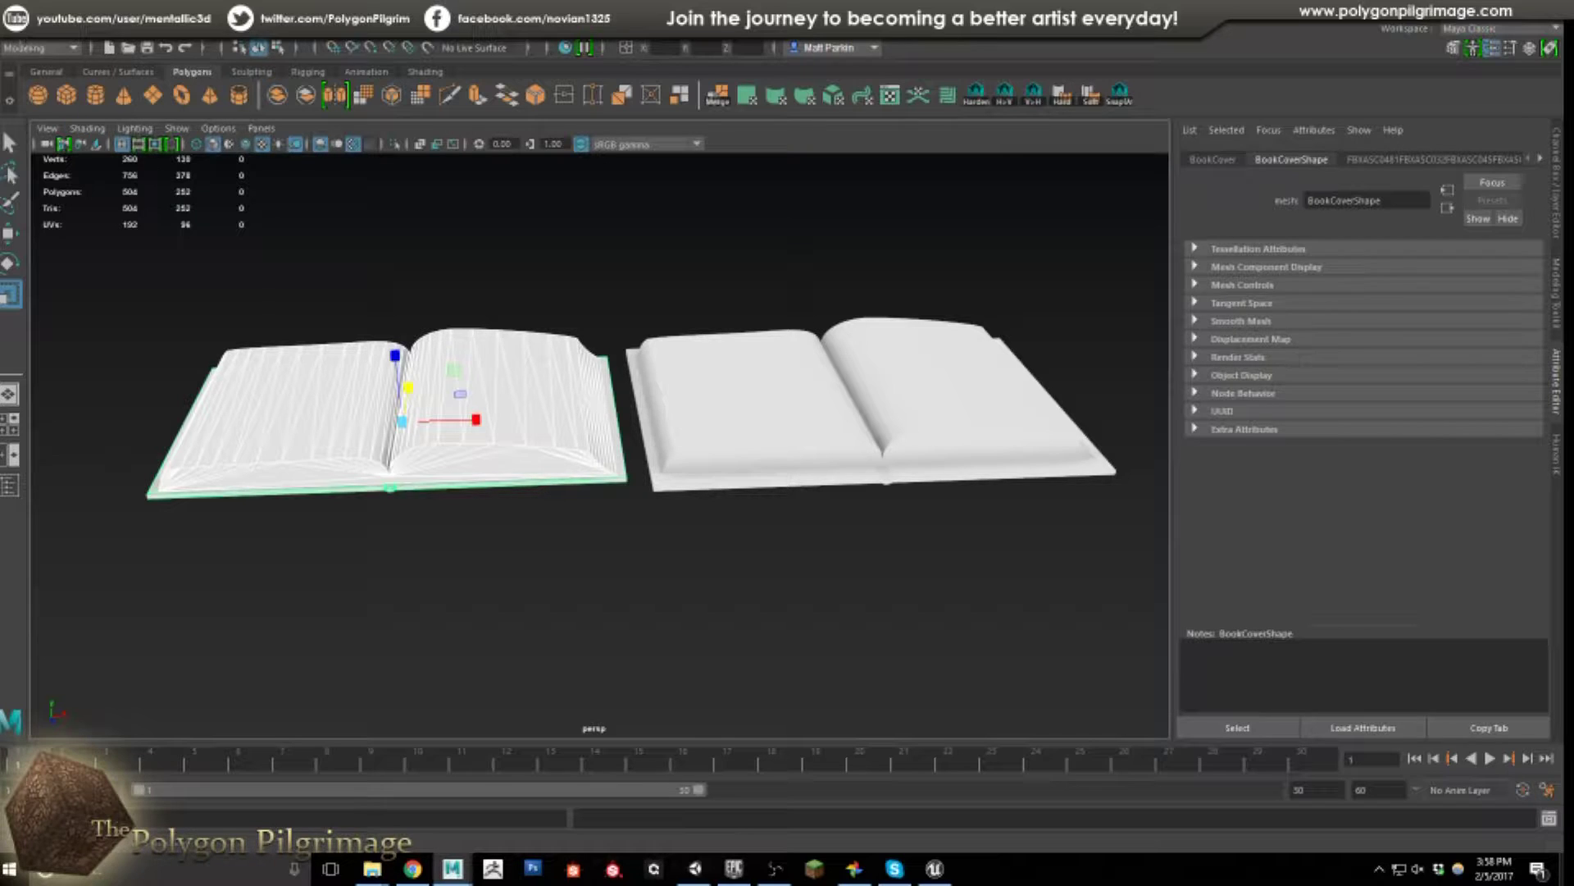
# - Send the selected book to Unity as Book.fbx in Asset Tests, then return to Unity
pyautogui.click(14, 30)
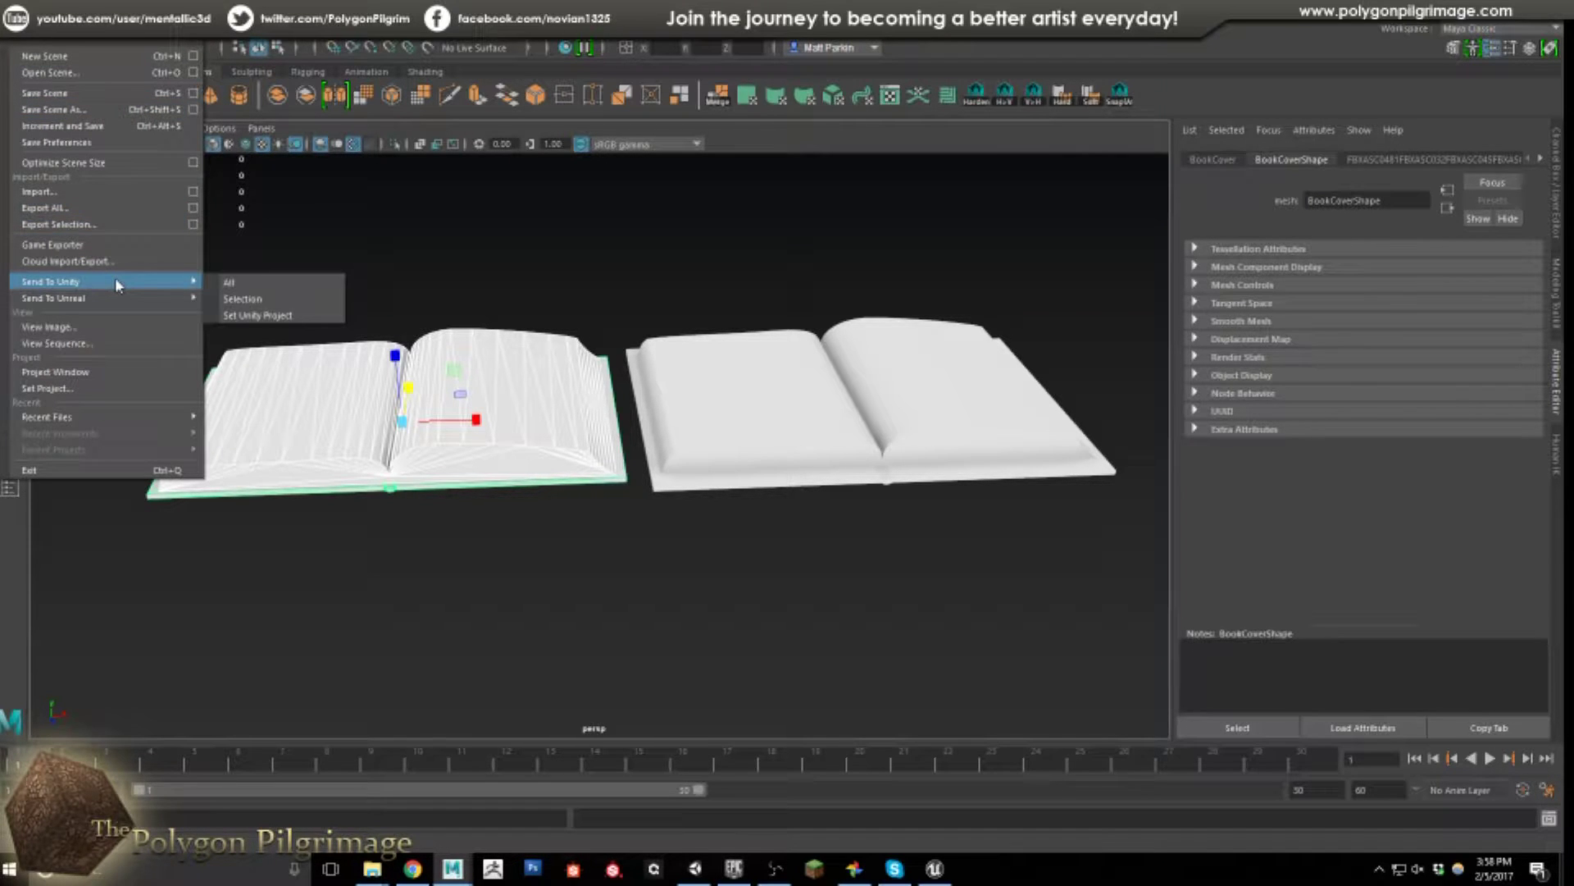
pyautogui.click(246, 299)
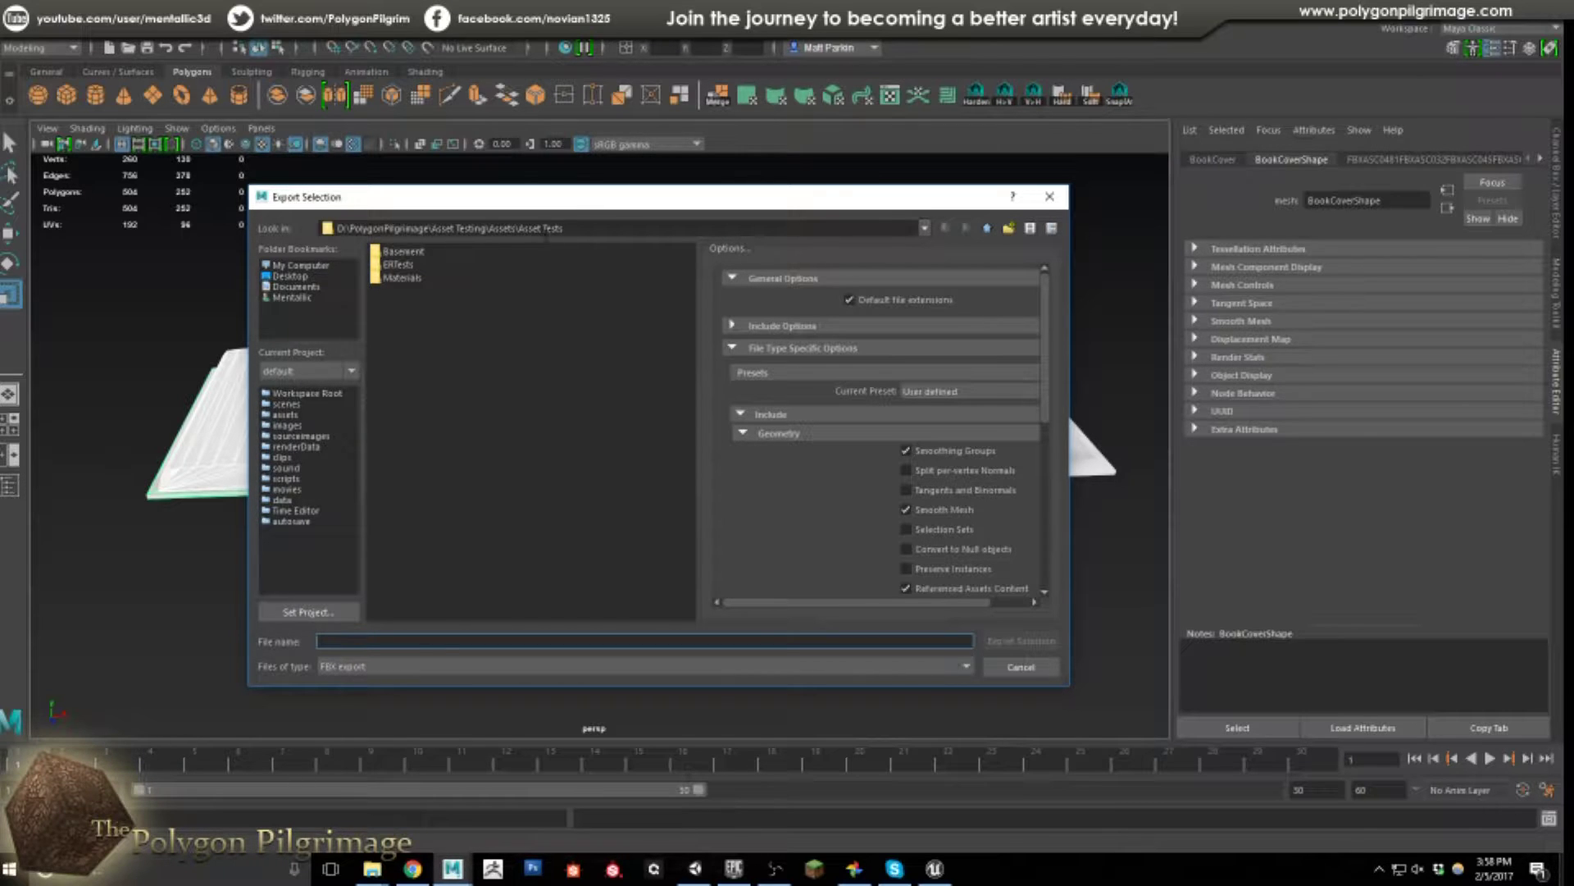
pyautogui.write('Book')
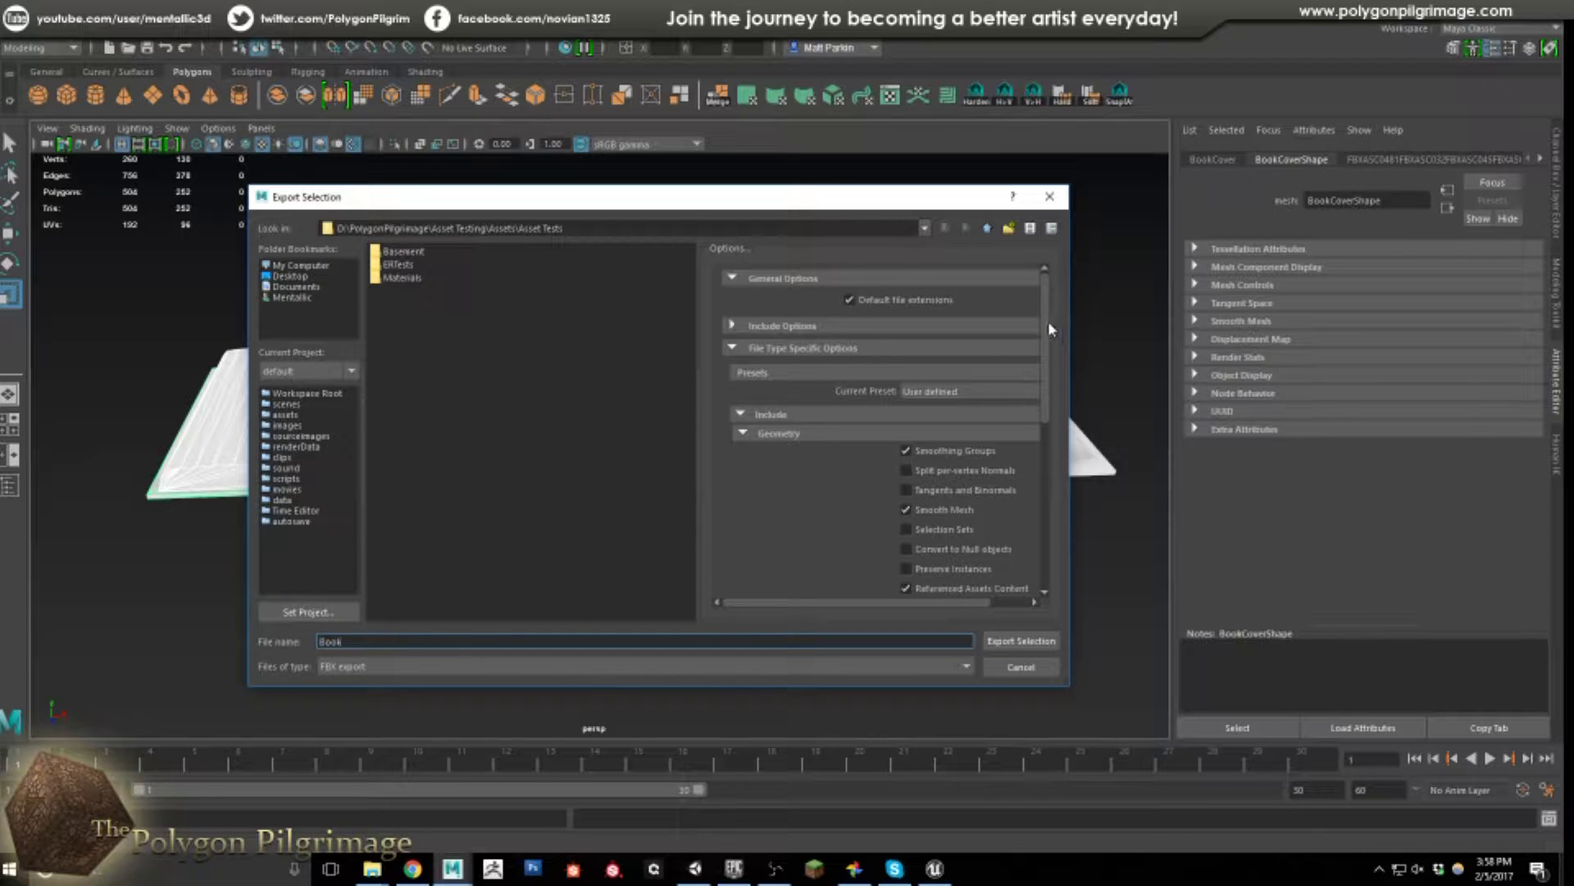
pyautogui.scroll(-3, 978, 359)
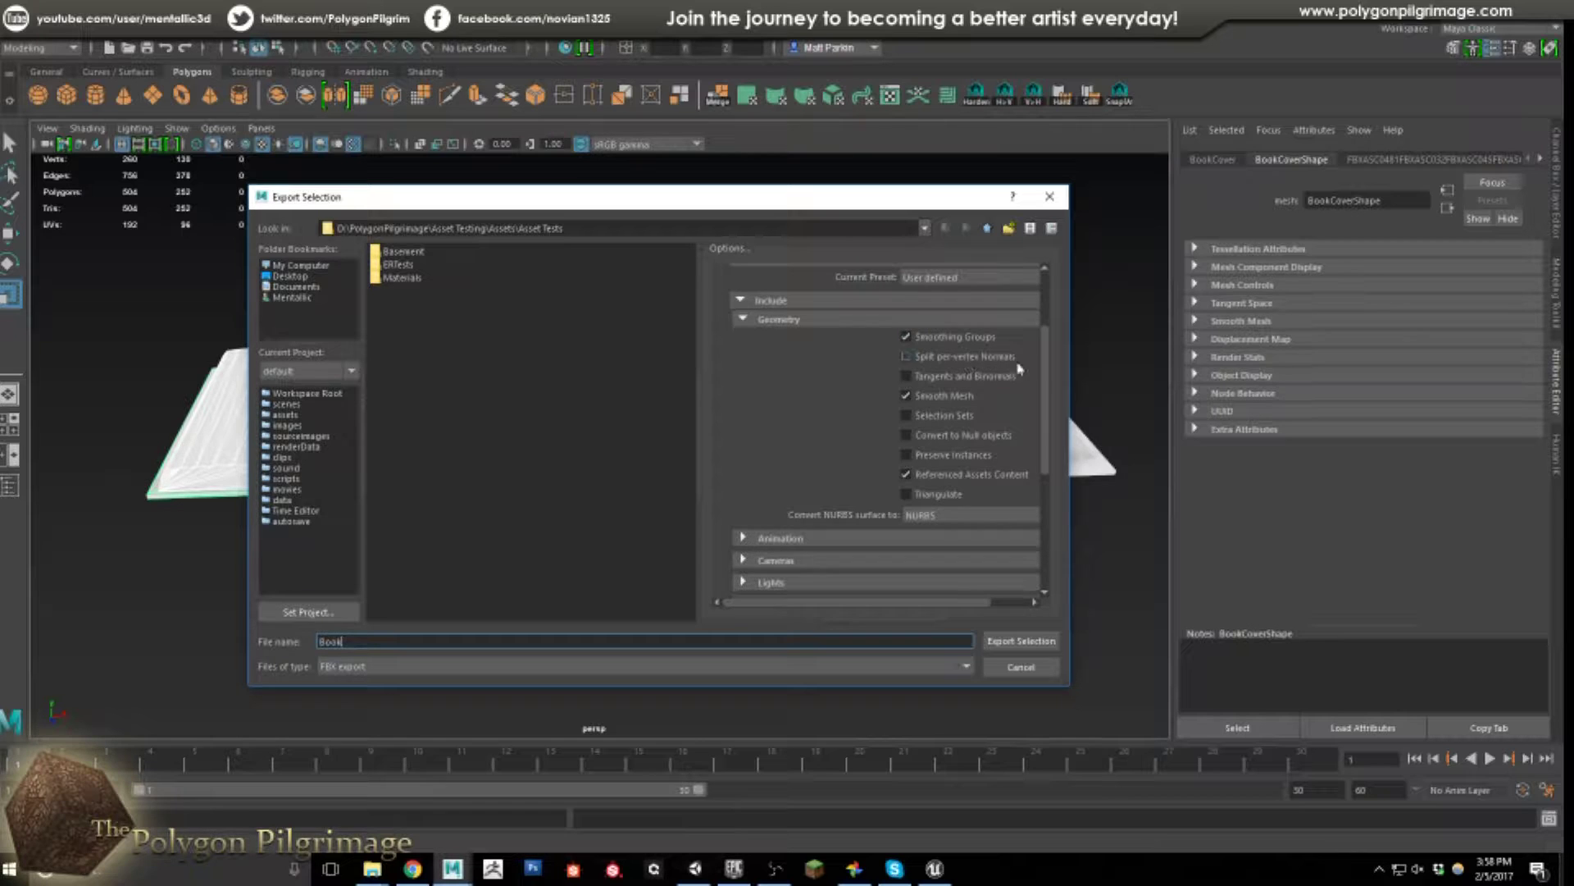
pyautogui.scroll(-1, 1047, 377)
pyautogui.scroll(2, 1041, 369)
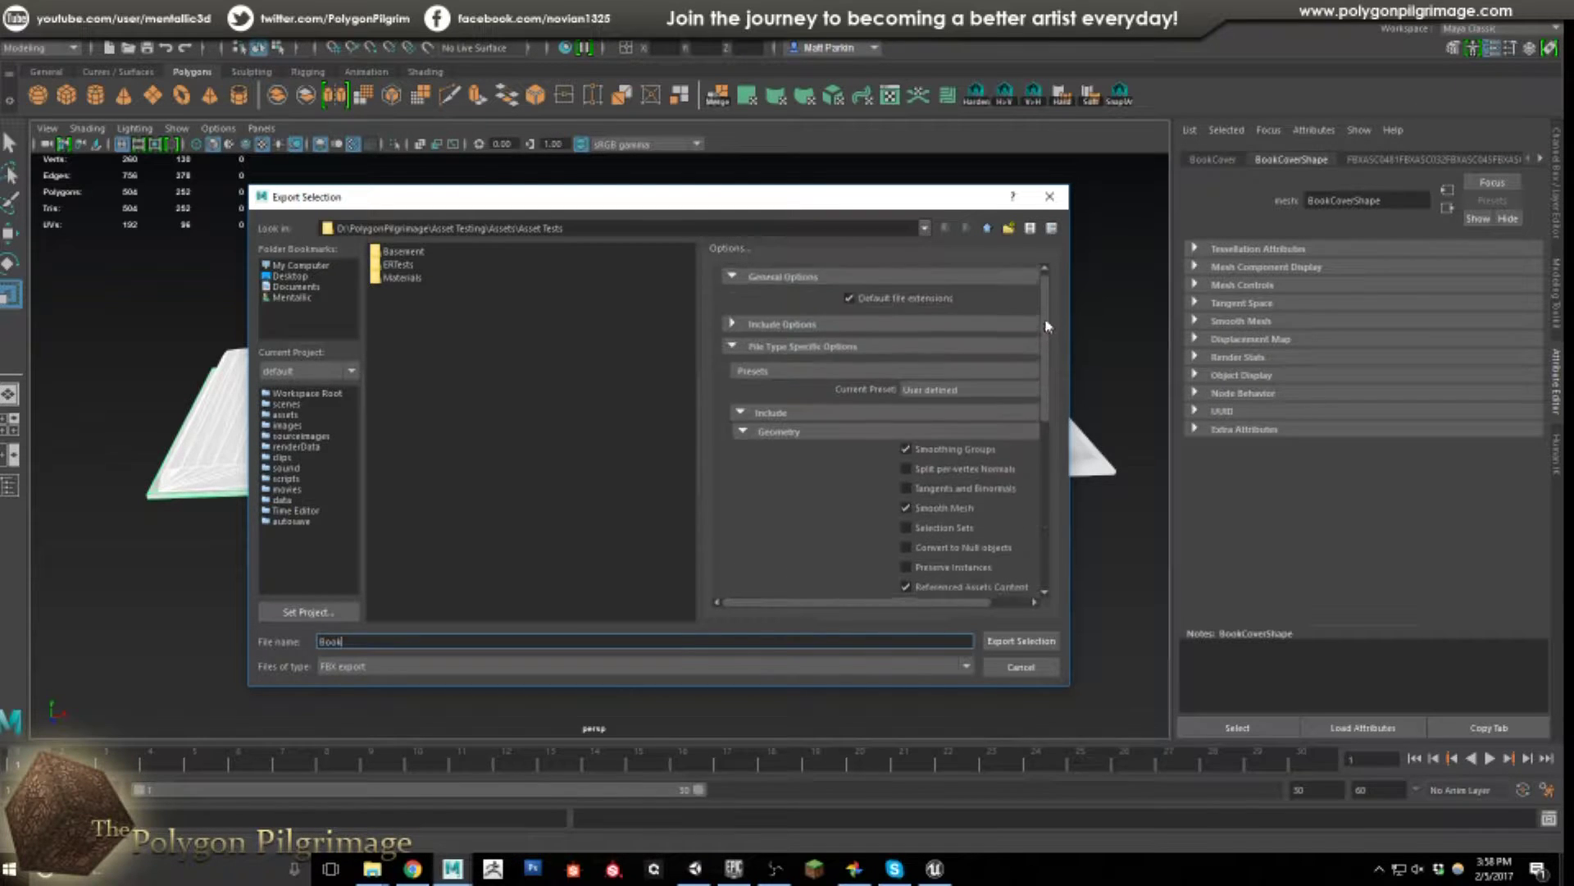
pyautogui.moveTo(1041, 375); pyautogui.dragTo(1040, 482)
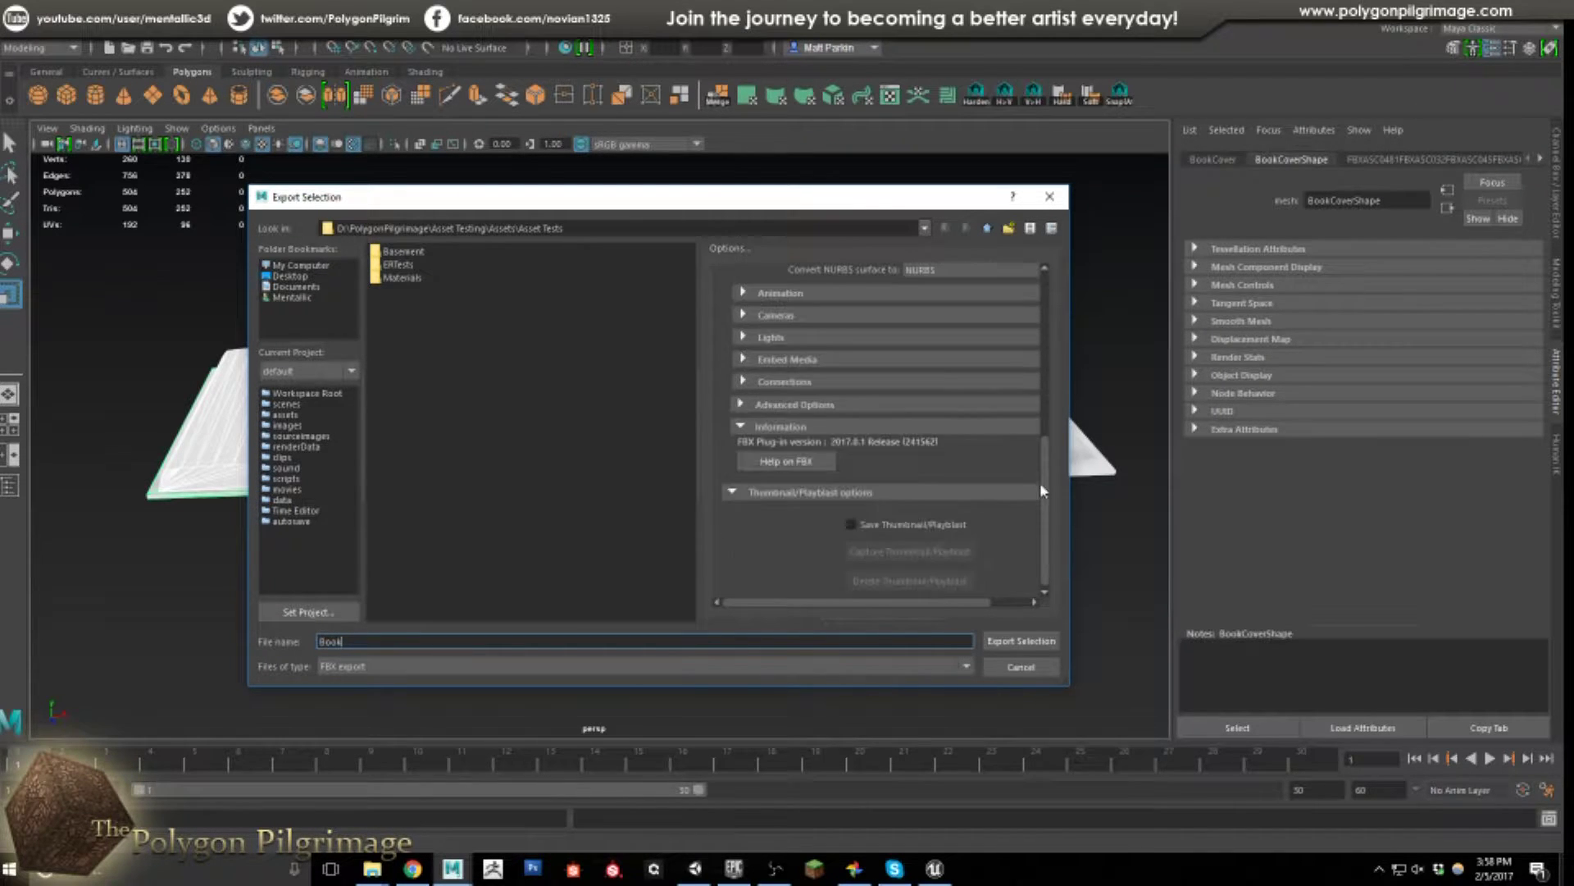
pyautogui.click(1001, 642)
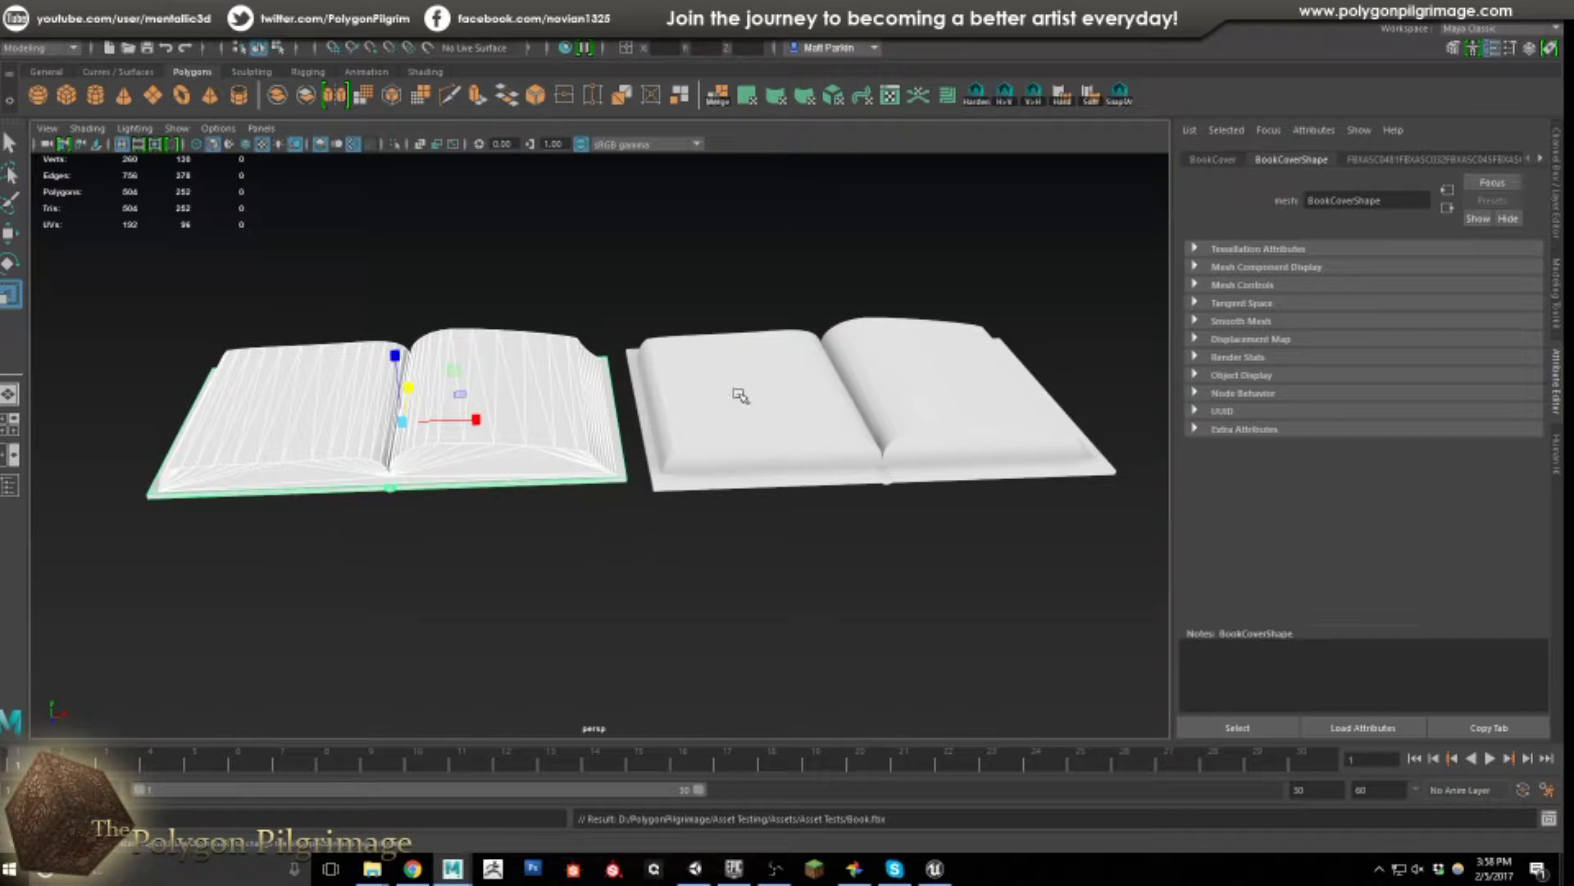
pyautogui.keyDown('alt'); pyautogui.moveTo(741, 396); pyautogui.dragTo(720, 440); pyautogui.keyUp('alt')
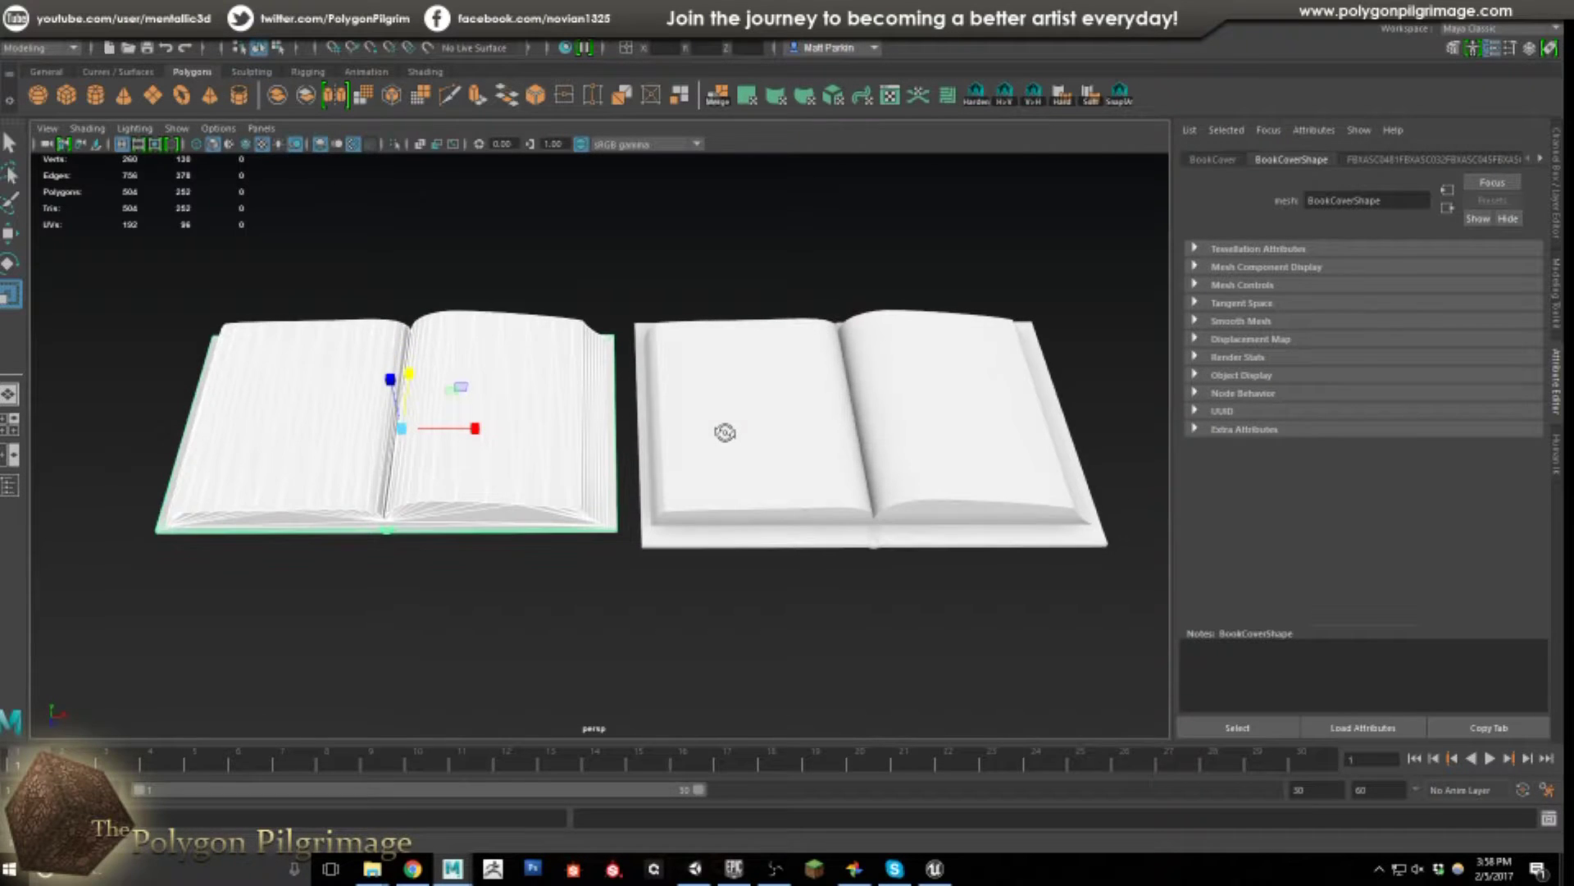
pyautogui.click(695, 868)
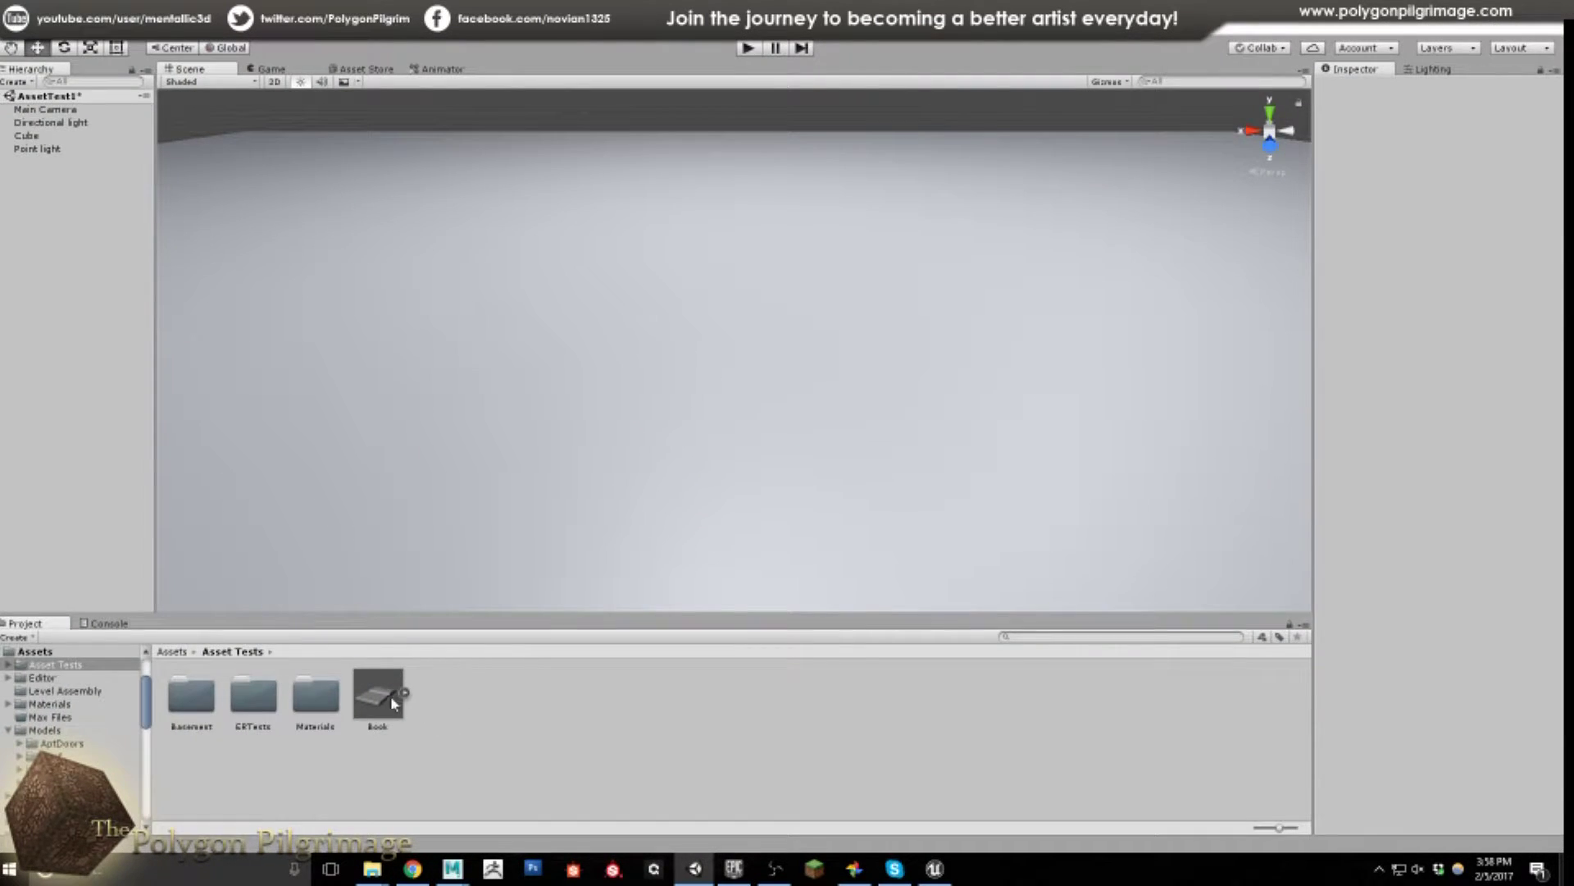
# - Drag the imported Book asset into the scene and set its Y position to 0.5
pyautogui.click(379, 697)
pyautogui.moveTo(1398, 762); pyautogui.dragTo(1055, 771)
pyautogui.moveTo(383, 692); pyautogui.dragTo(82, 246)
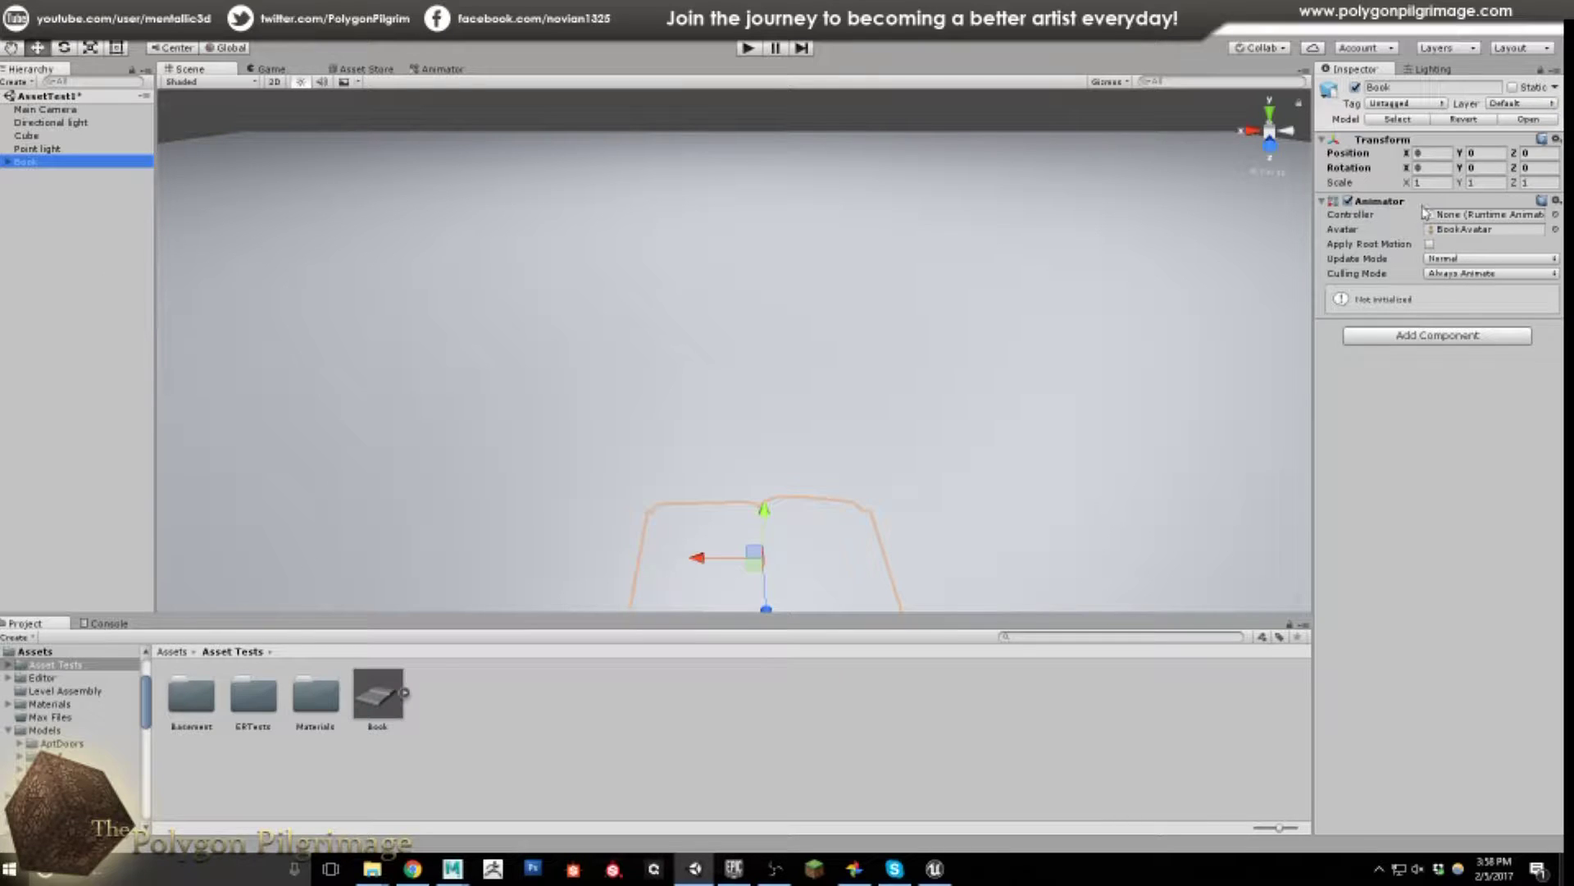
pyautogui.click(1479, 154)
pyautogui.click(1480, 154)
pyautogui.write('0.5')
pyautogui.press('Tab')
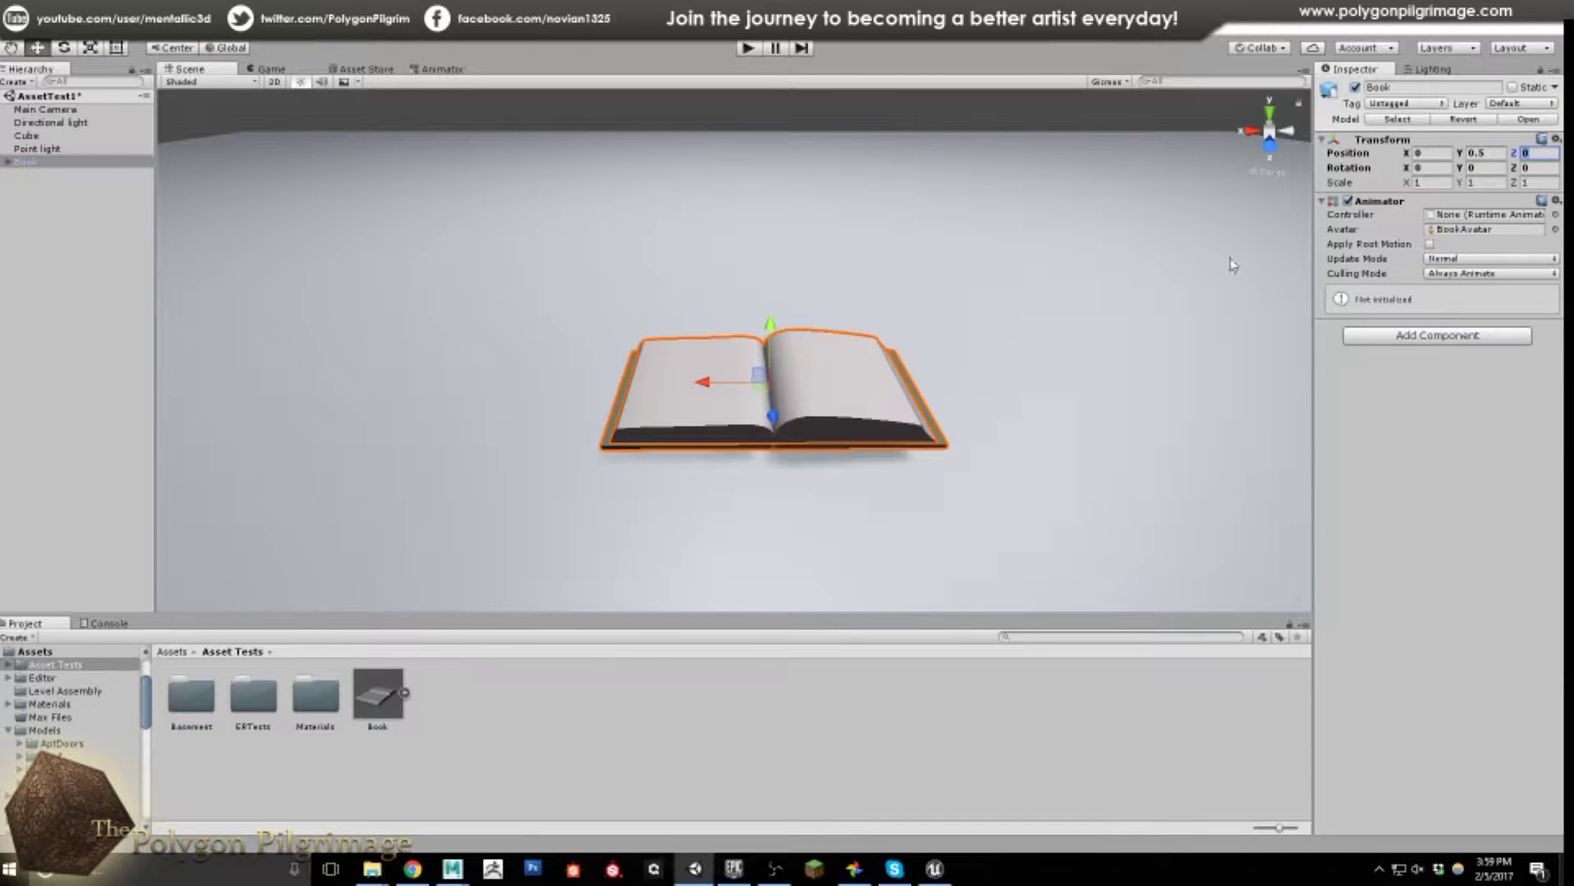
# - Expand Book in the Hierarchy and select BookCover, BookPages, then Book in turn
pyautogui.click(264, 128)
pyautogui.click(827, 254)
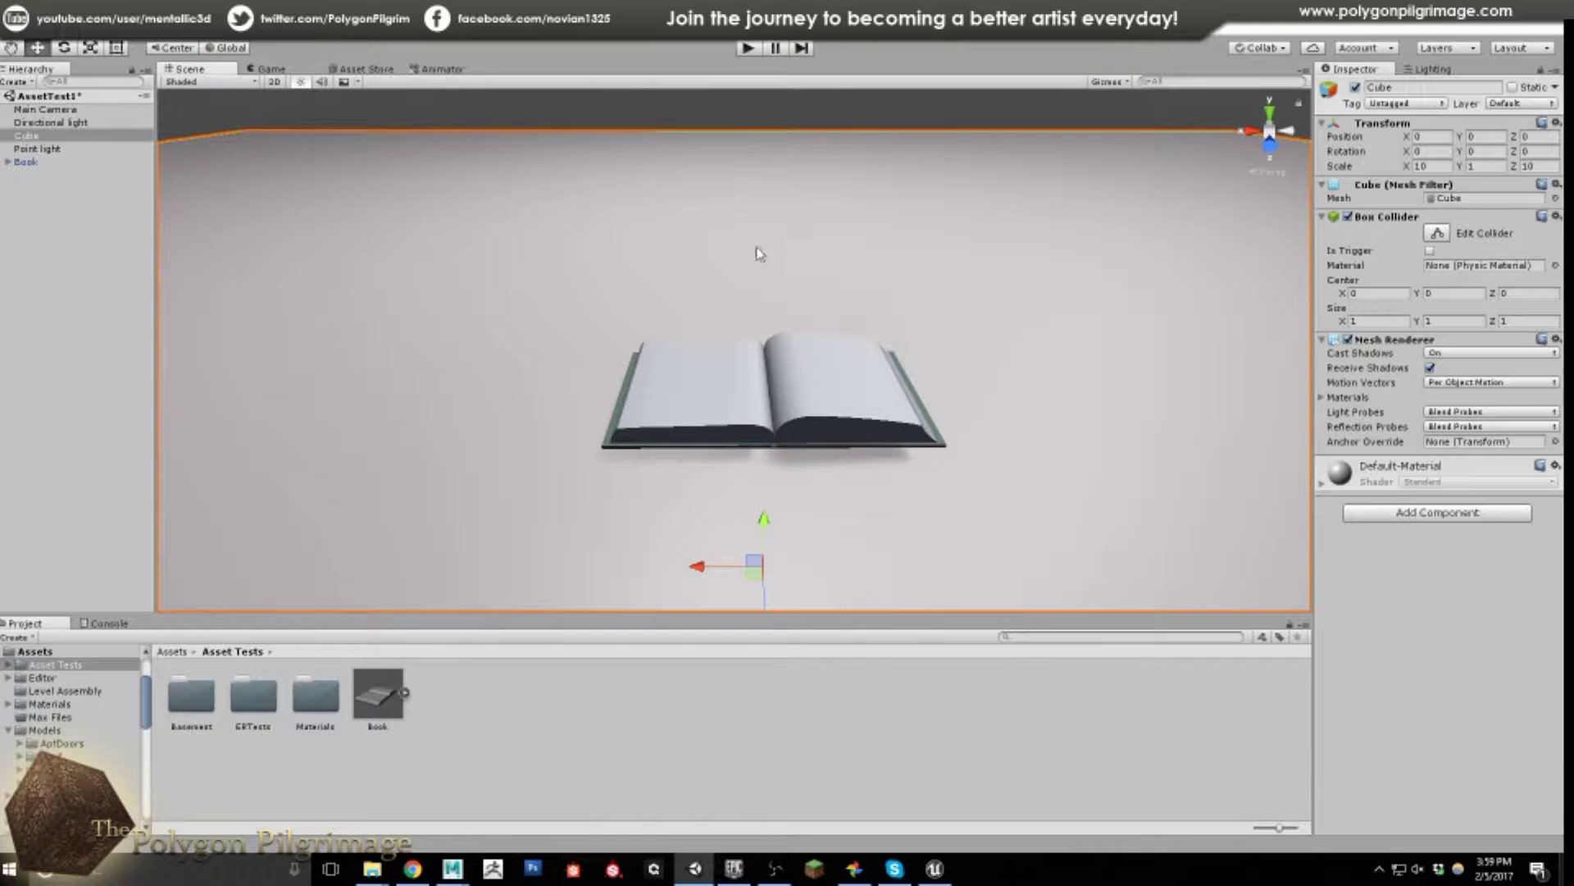
pyautogui.click(817, 106)
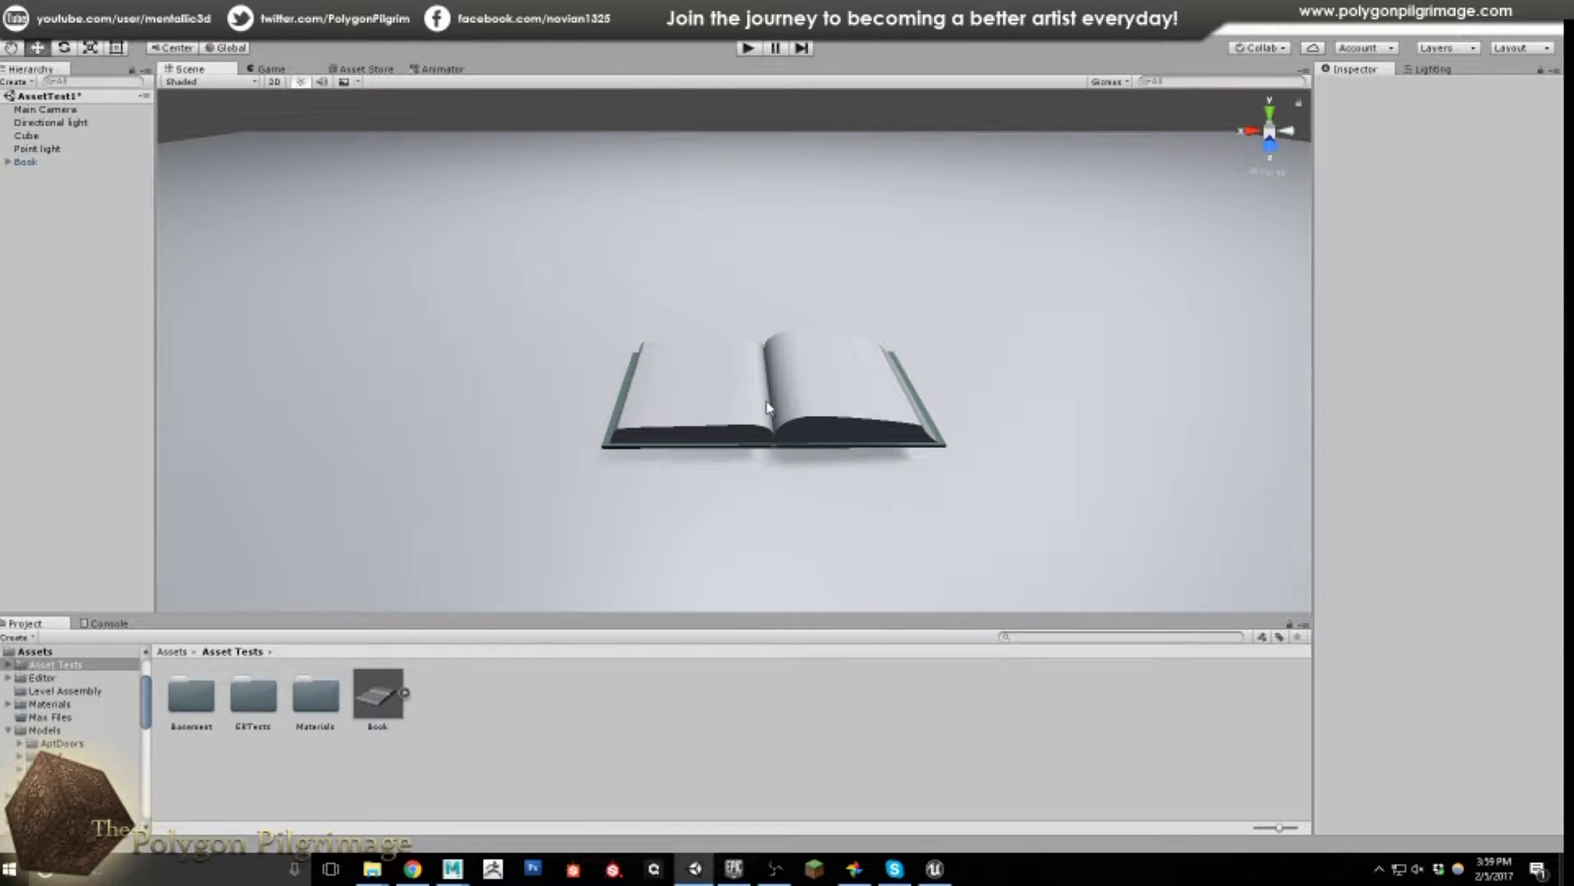
pyautogui.click(789, 416)
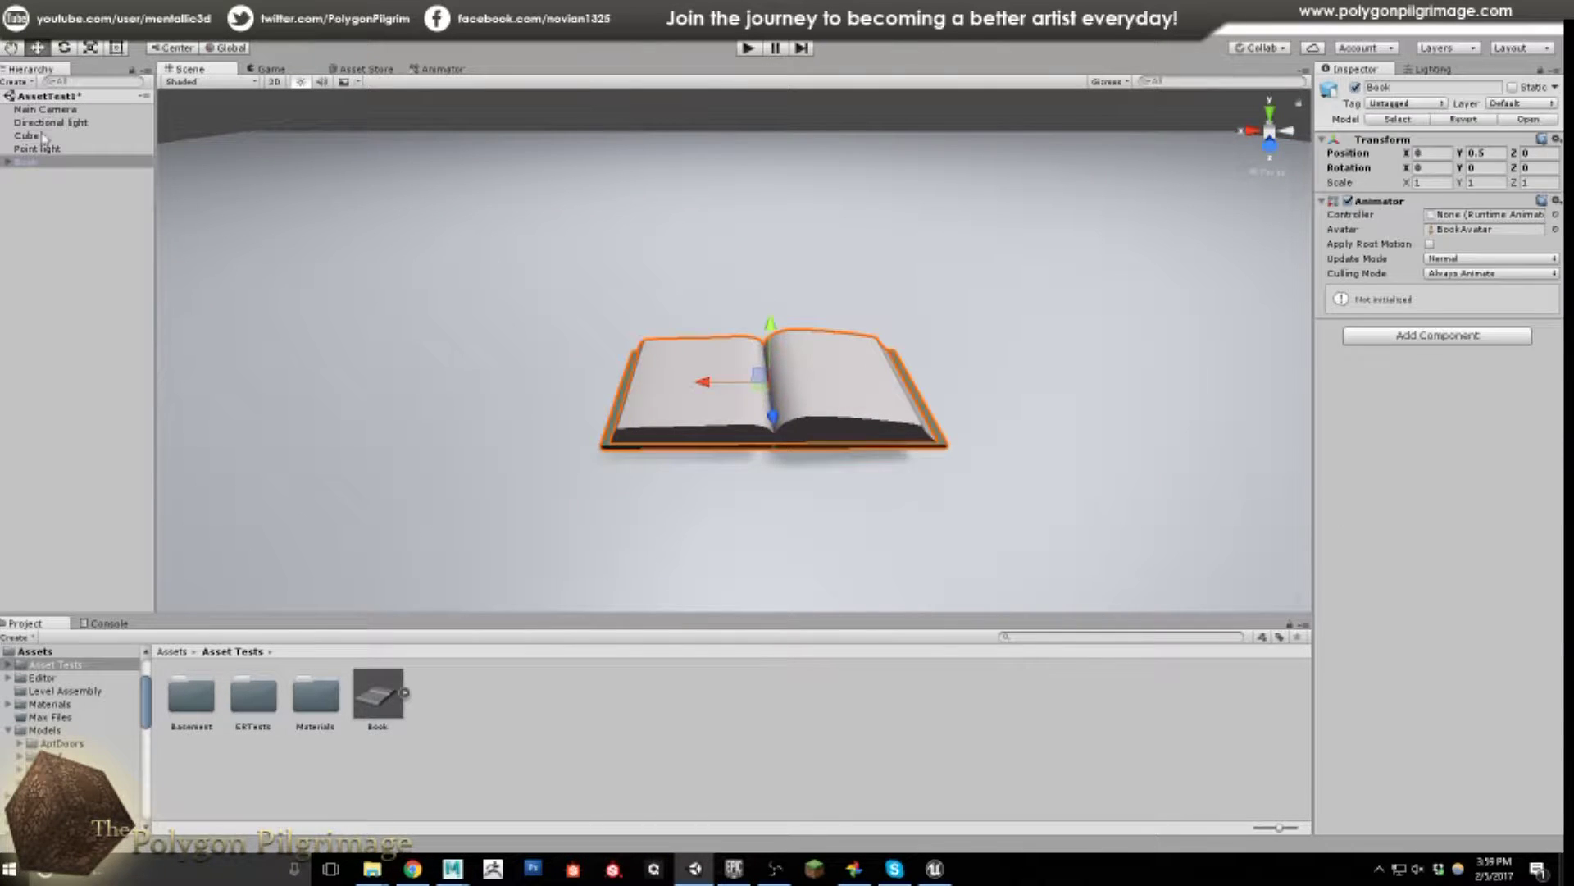
pyautogui.click(8, 162)
pyautogui.click(56, 176)
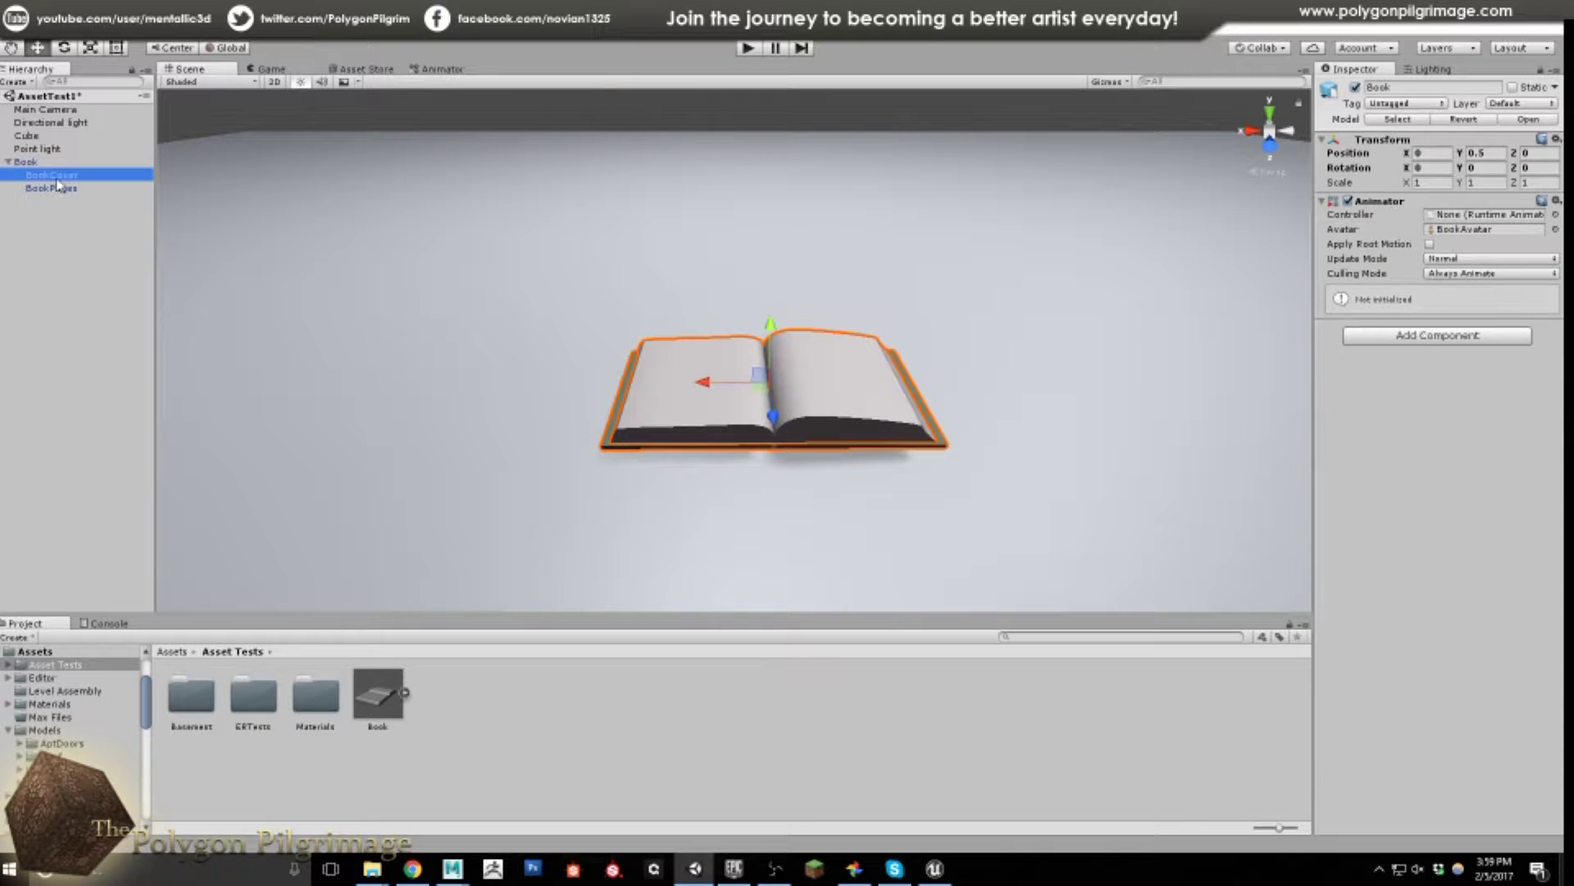
pyautogui.click(57, 188)
pyautogui.click(26, 163)
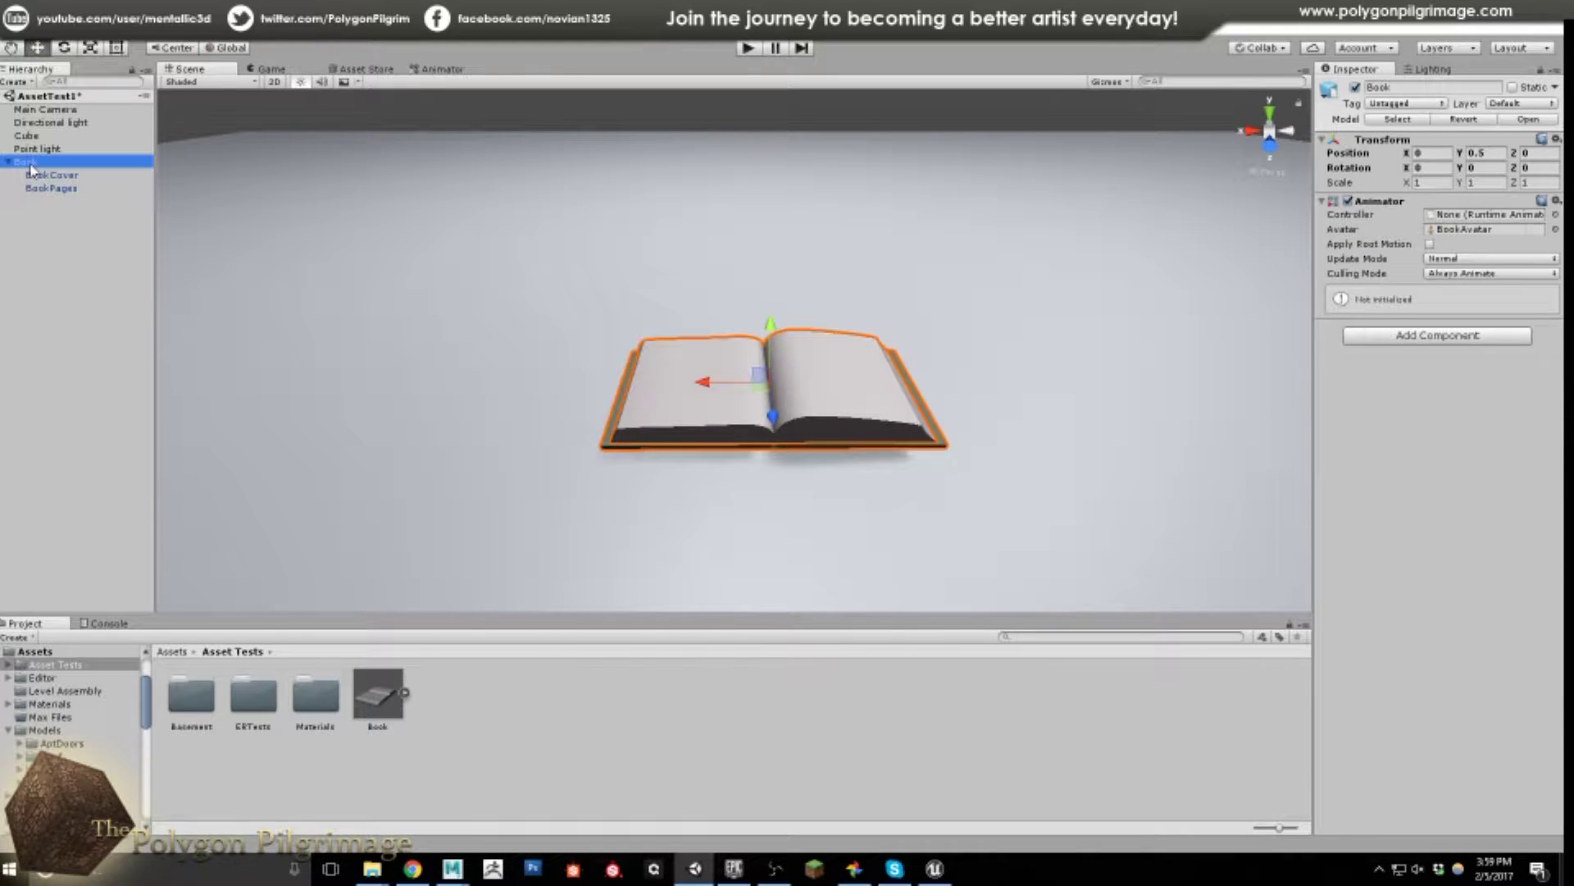
pyautogui.click(66, 176)
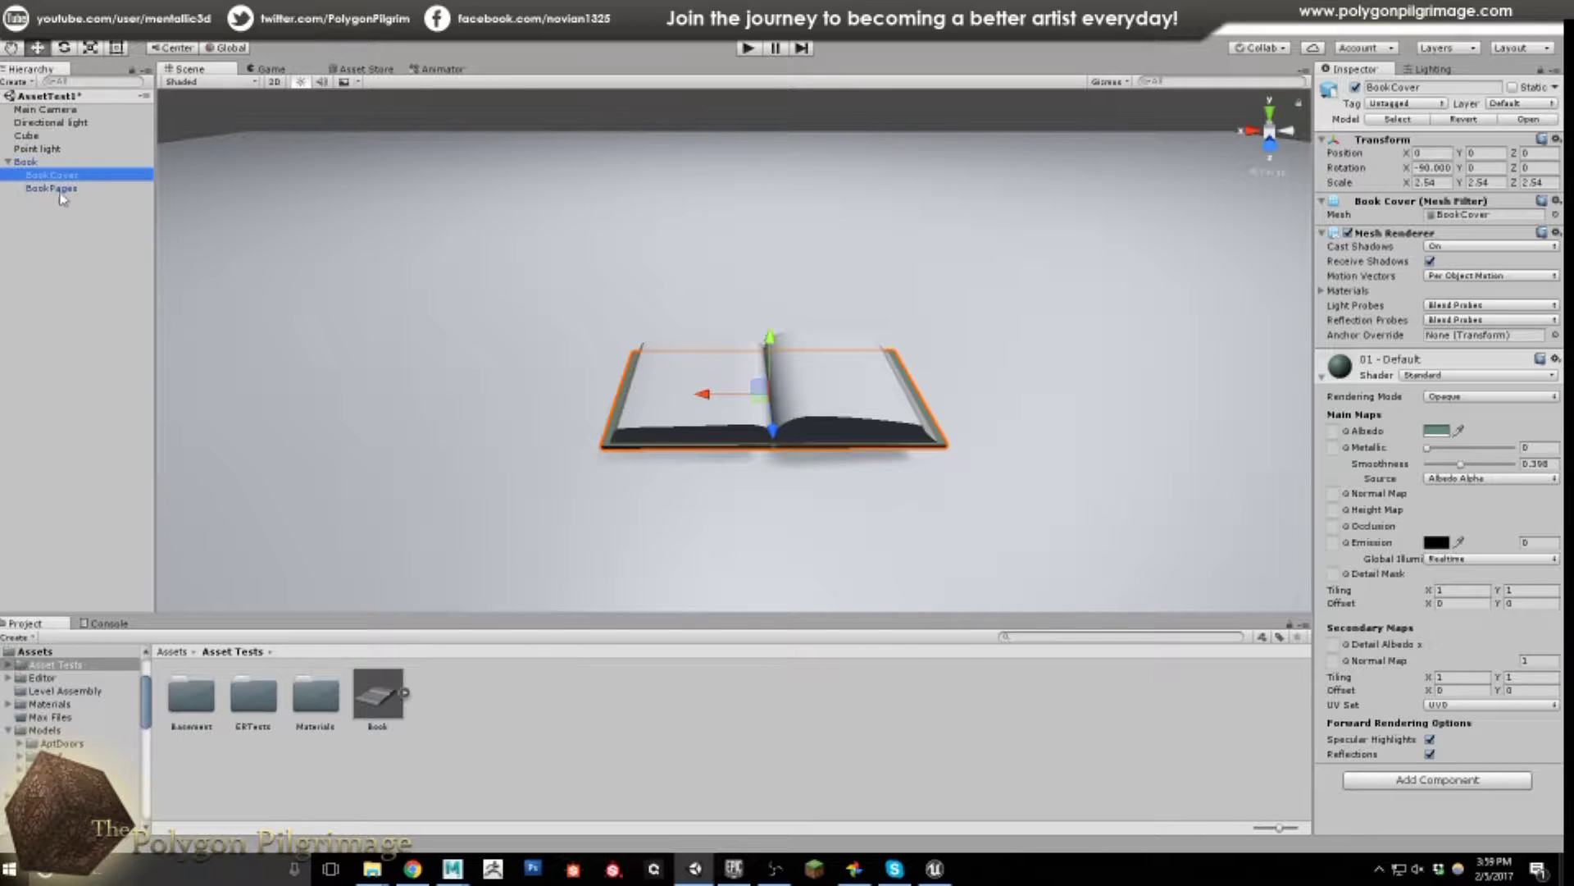
pyautogui.click(56, 189)
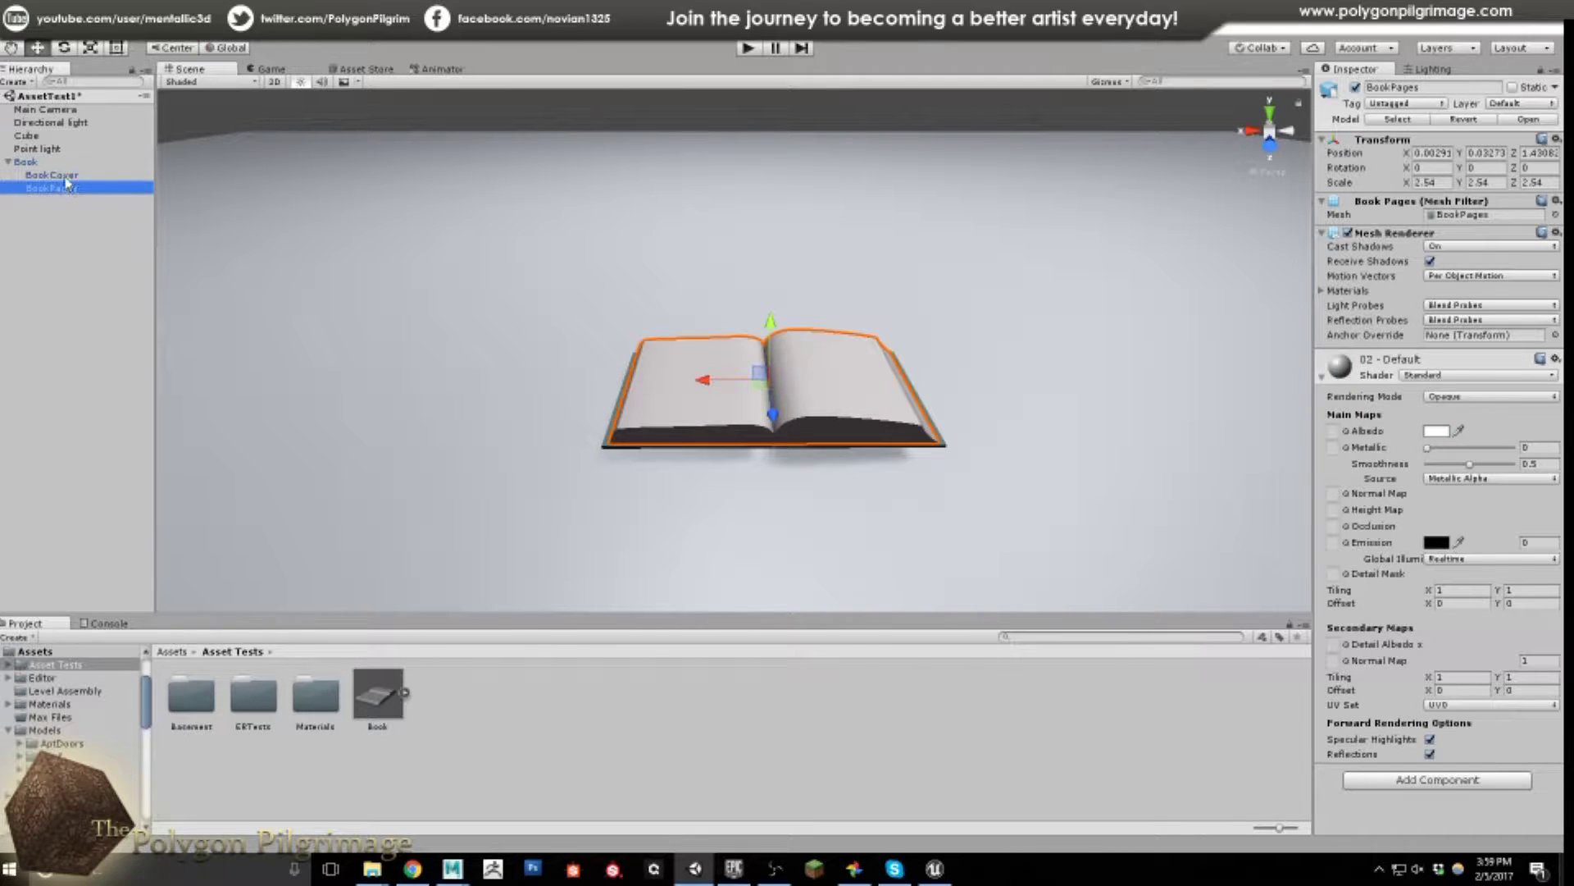
pyautogui.click(65, 177)
pyautogui.click(67, 190)
pyautogui.keyDown('alt'); pyautogui.moveTo(802, 370); pyautogui.dragTo(692, 414); pyautogui.keyUp('alt')
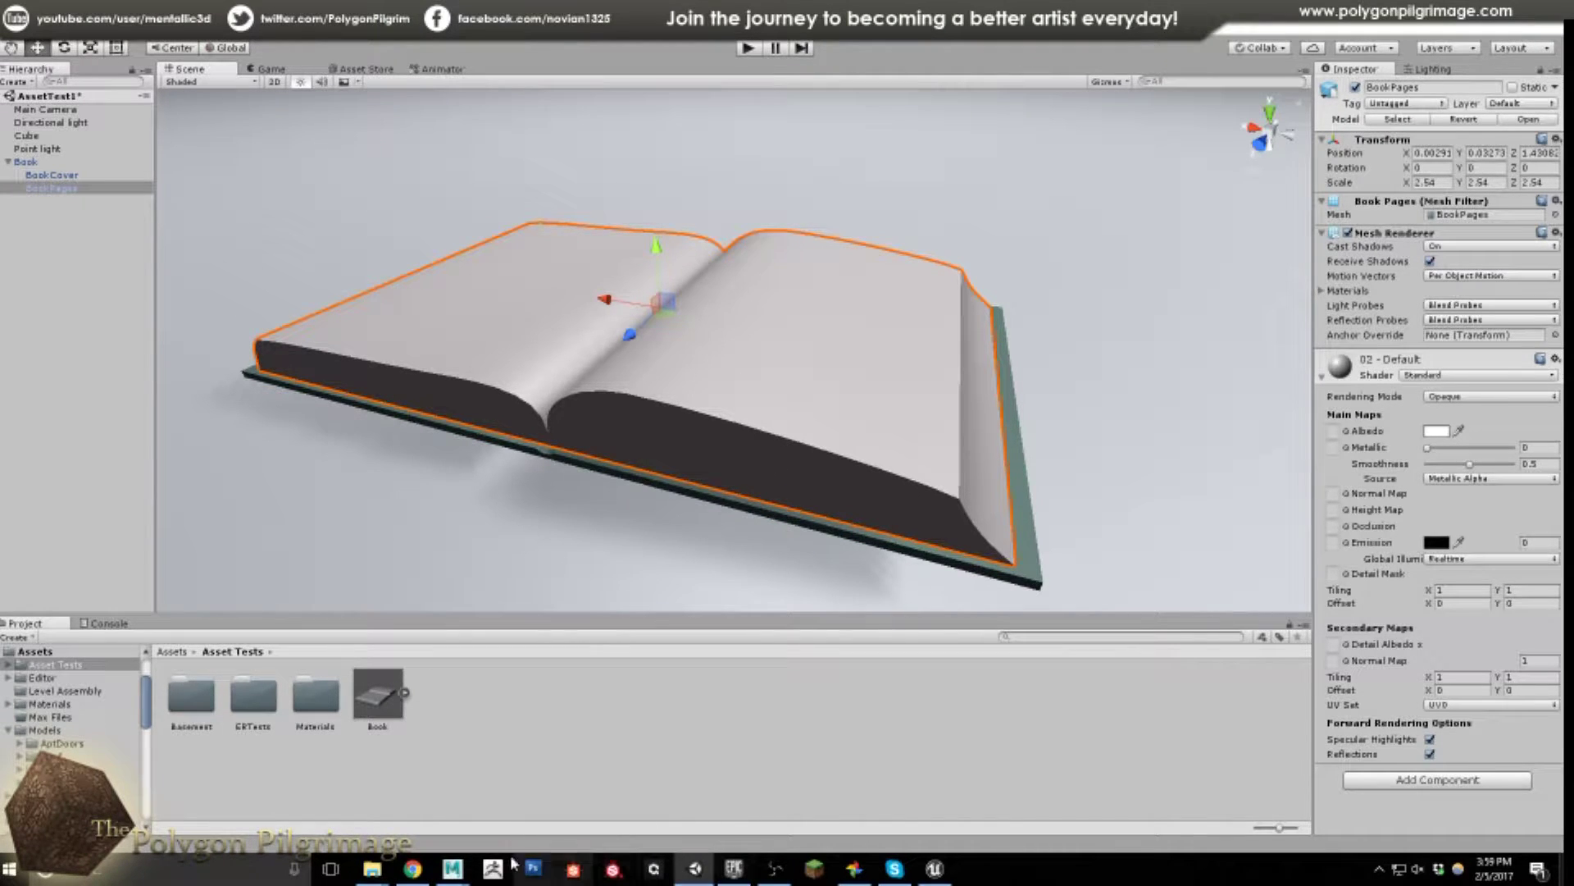
# - Back in Maya, inspect the book covers and pages, then marquee-select the entire right-hand book
pyautogui.moveTo(459, 871)
pyautogui.click(545, 791)
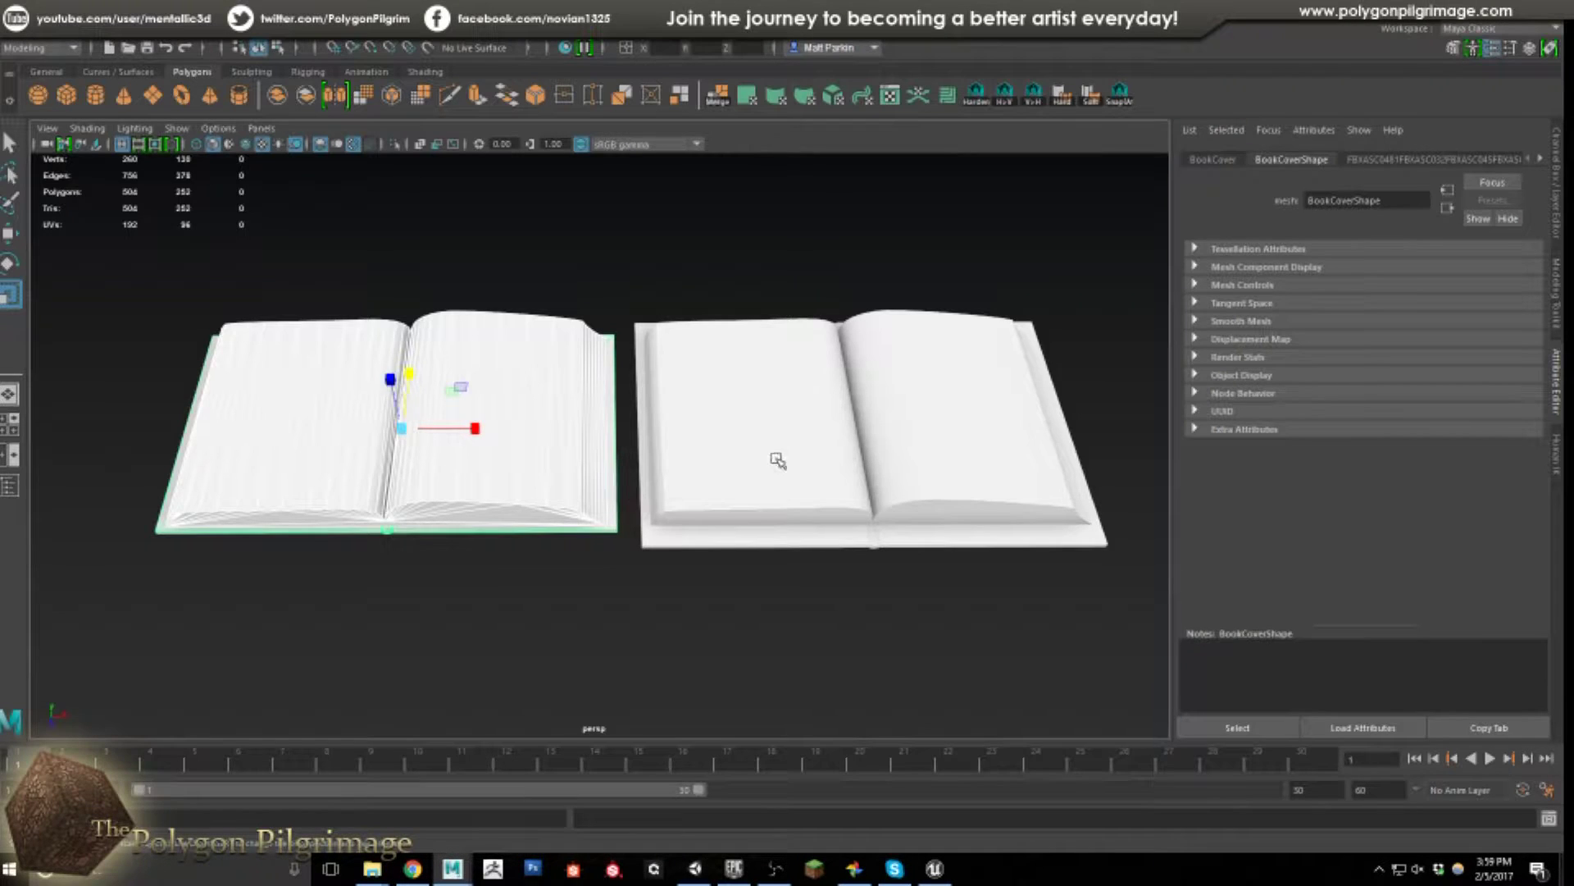
pyautogui.moveTo(836, 503); pyautogui.dragTo(833, 583)
pyautogui.click(818, 537)
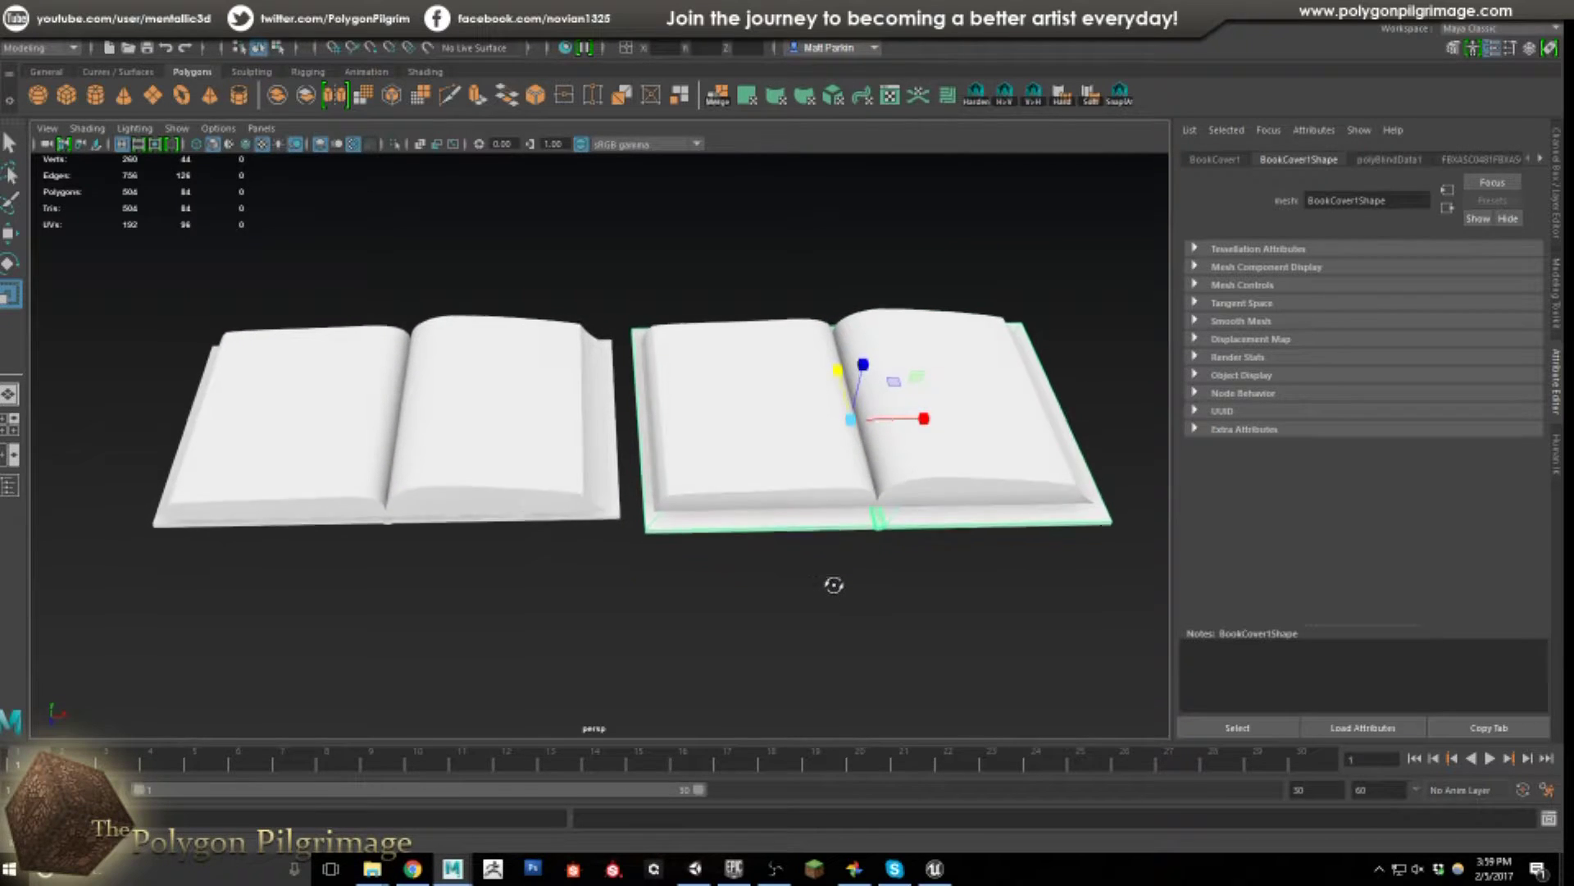
pyautogui.keyDown('alt'); pyautogui.moveTo(918, 562); pyautogui.dragTo(830, 558, button='middle'); pyautogui.keyUp('alt')
pyautogui.click(379, 389)
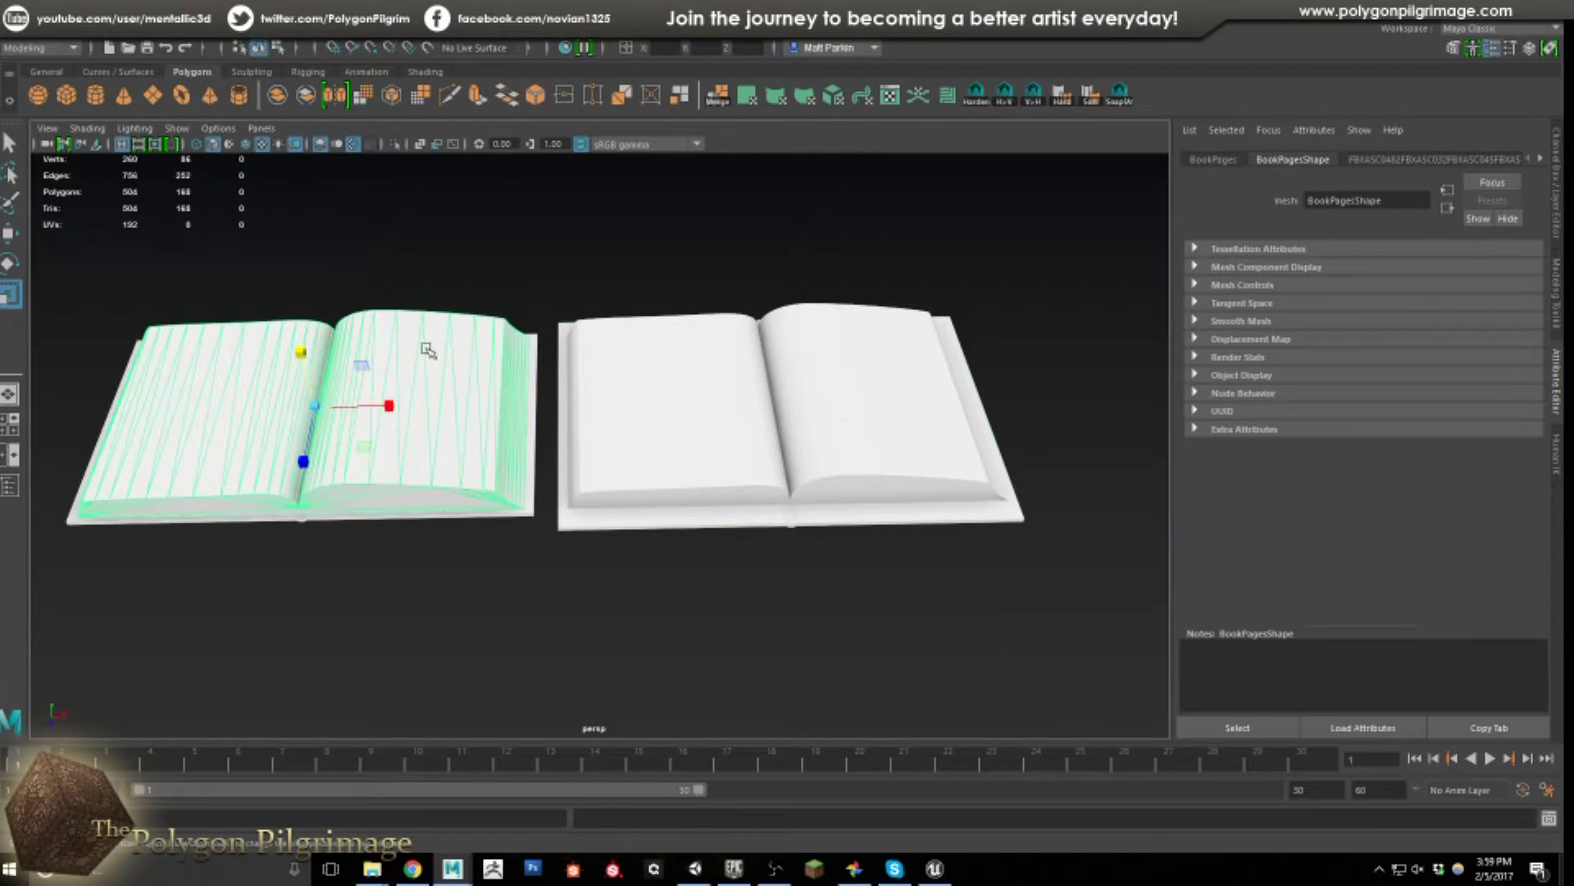
pyautogui.click(670, 398)
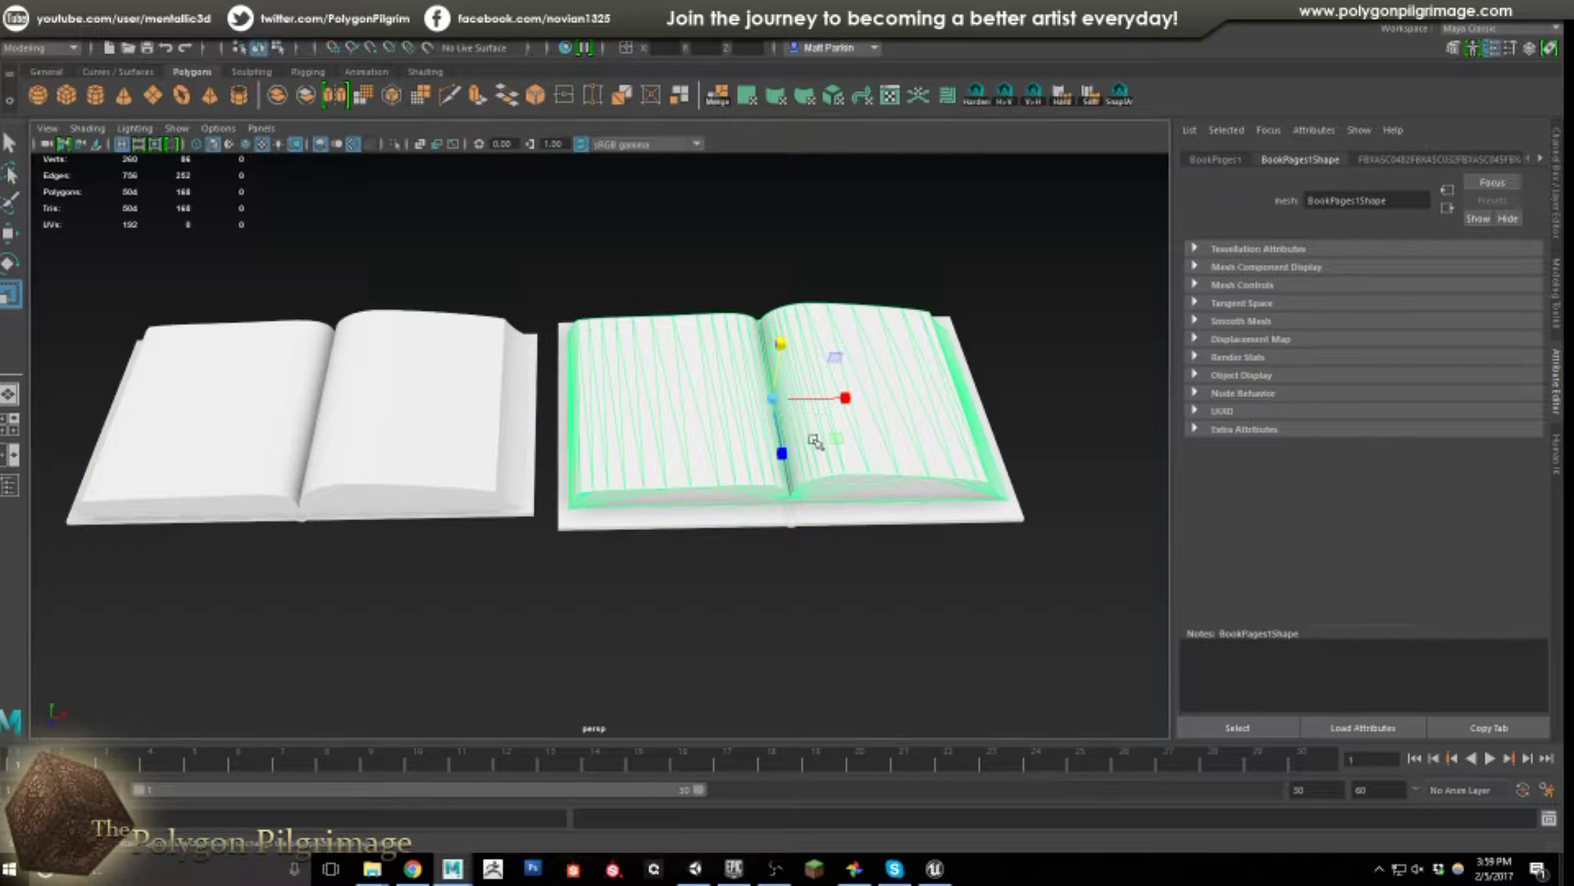
pyautogui.moveTo(551, 288); pyautogui.dragTo(1062, 607)
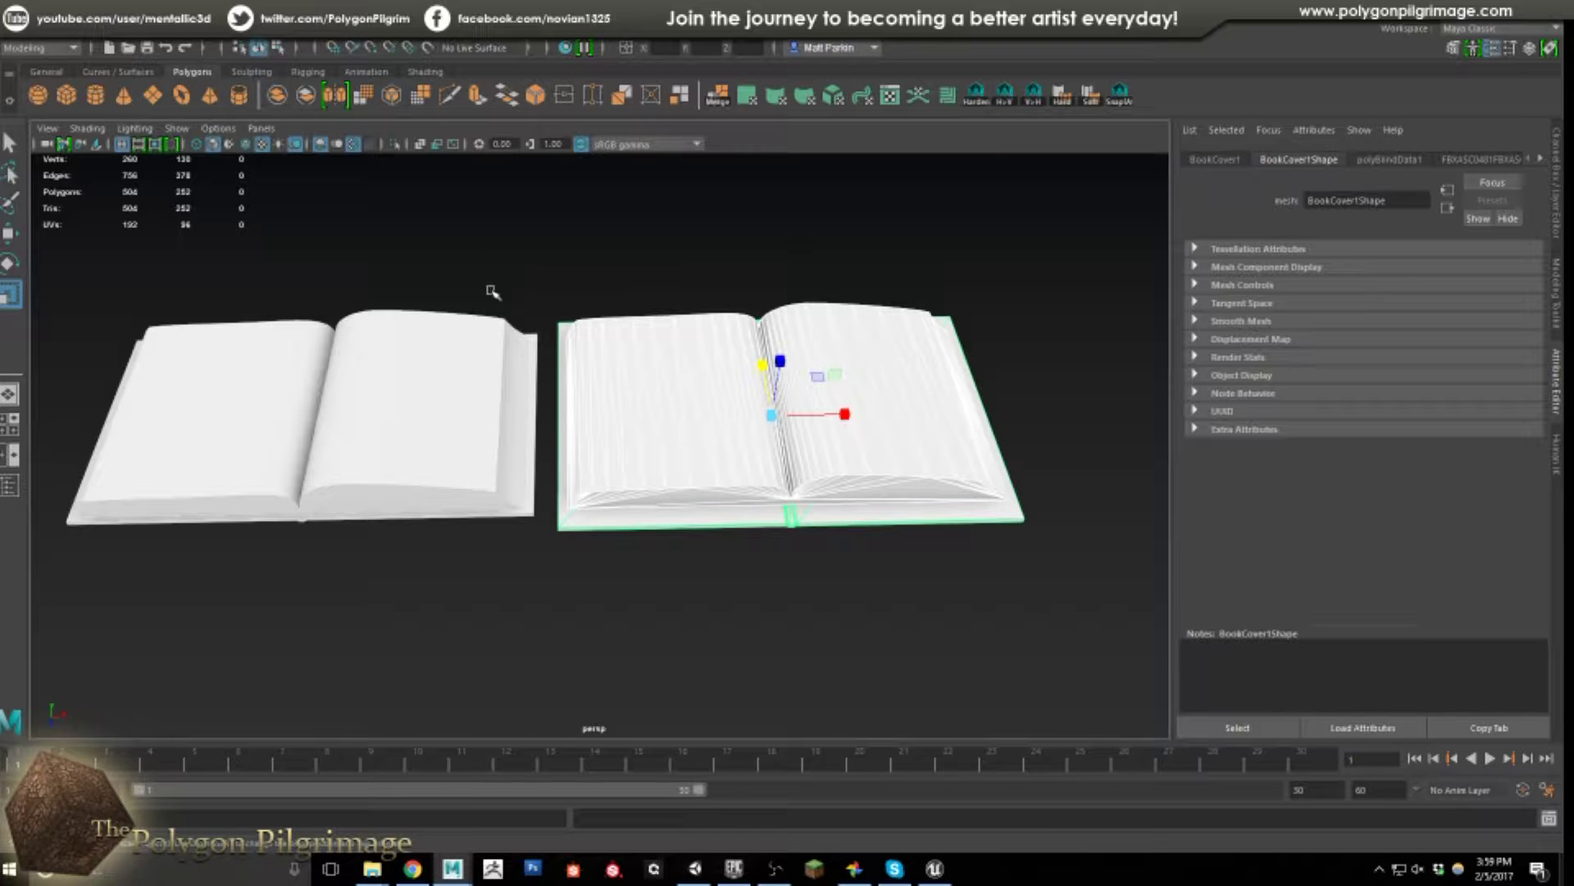
# - Export the selected right book over Book.fbx, confirming Yes to replace the file
pyautogui.click(24, 33)
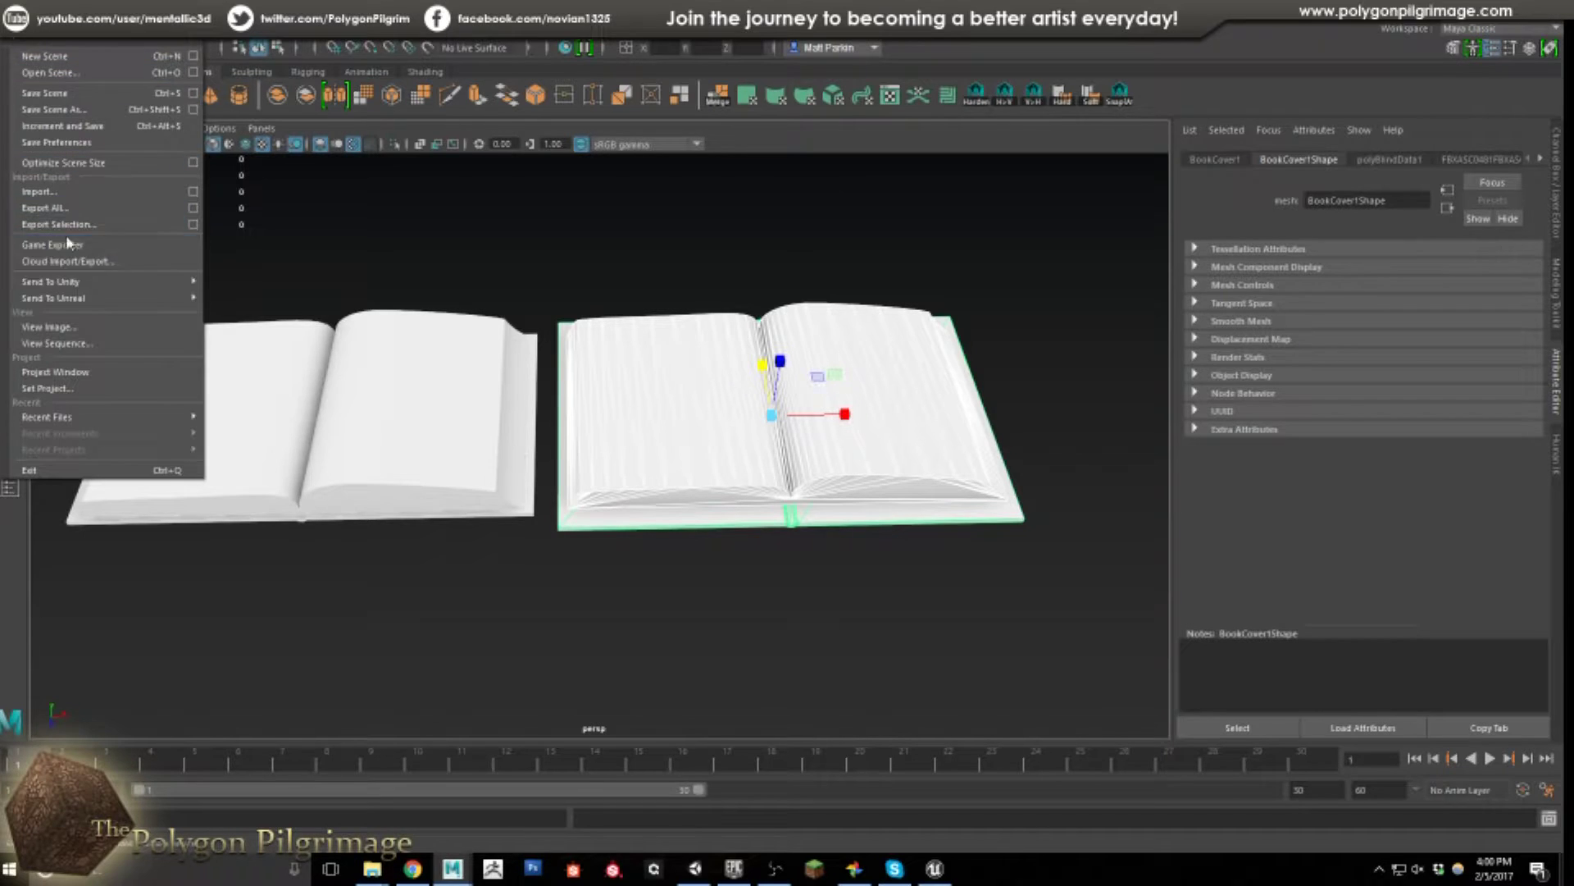
pyautogui.moveTo(82, 282)
pyautogui.click(275, 303)
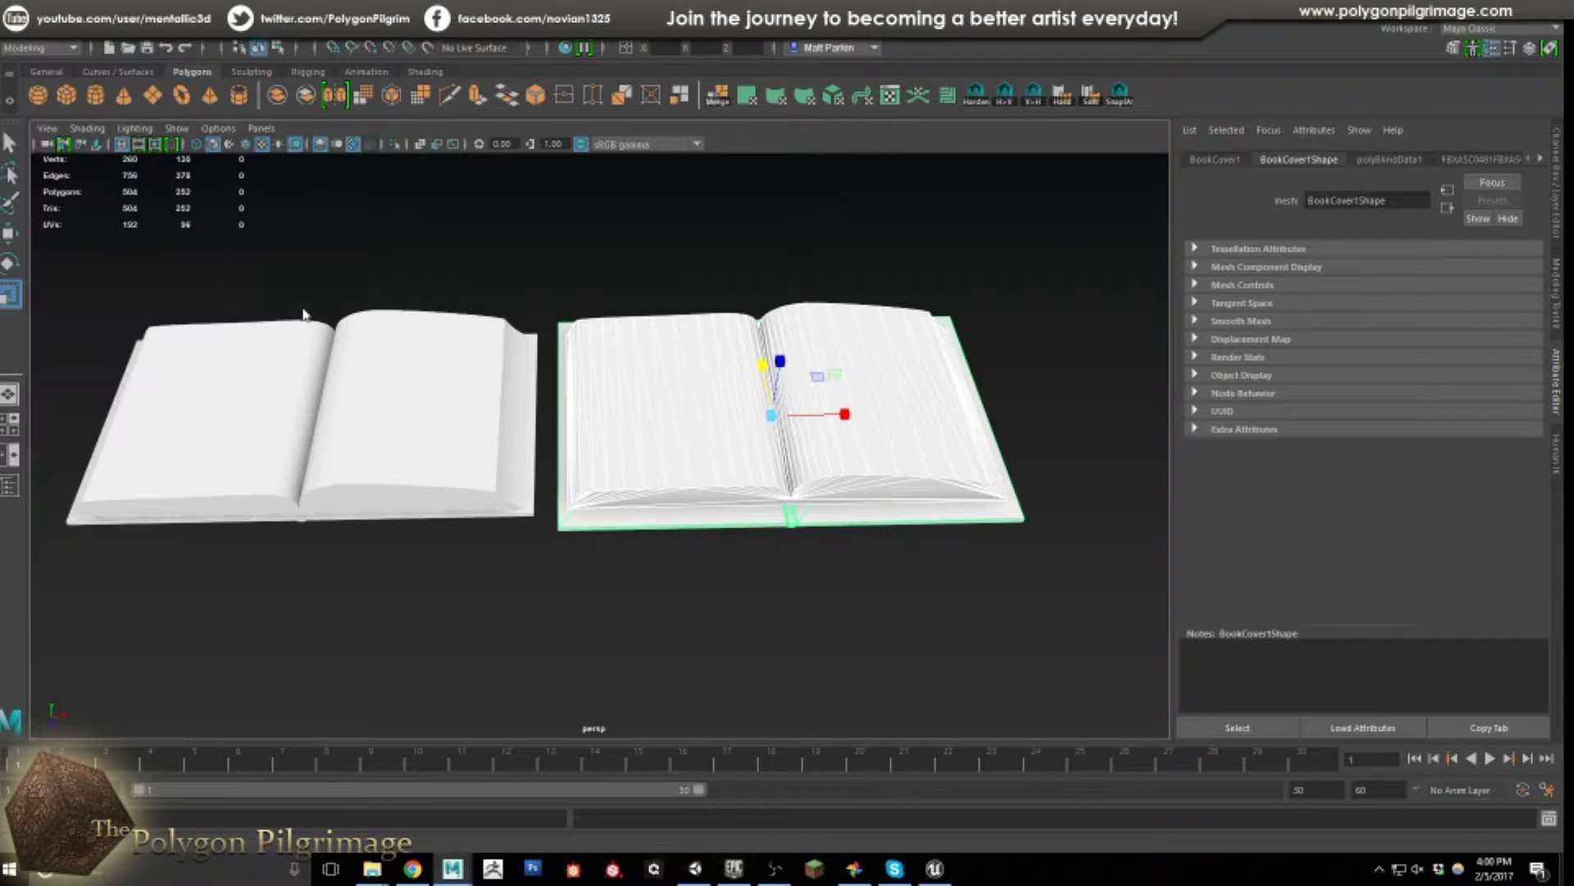
pyautogui.click(392, 291)
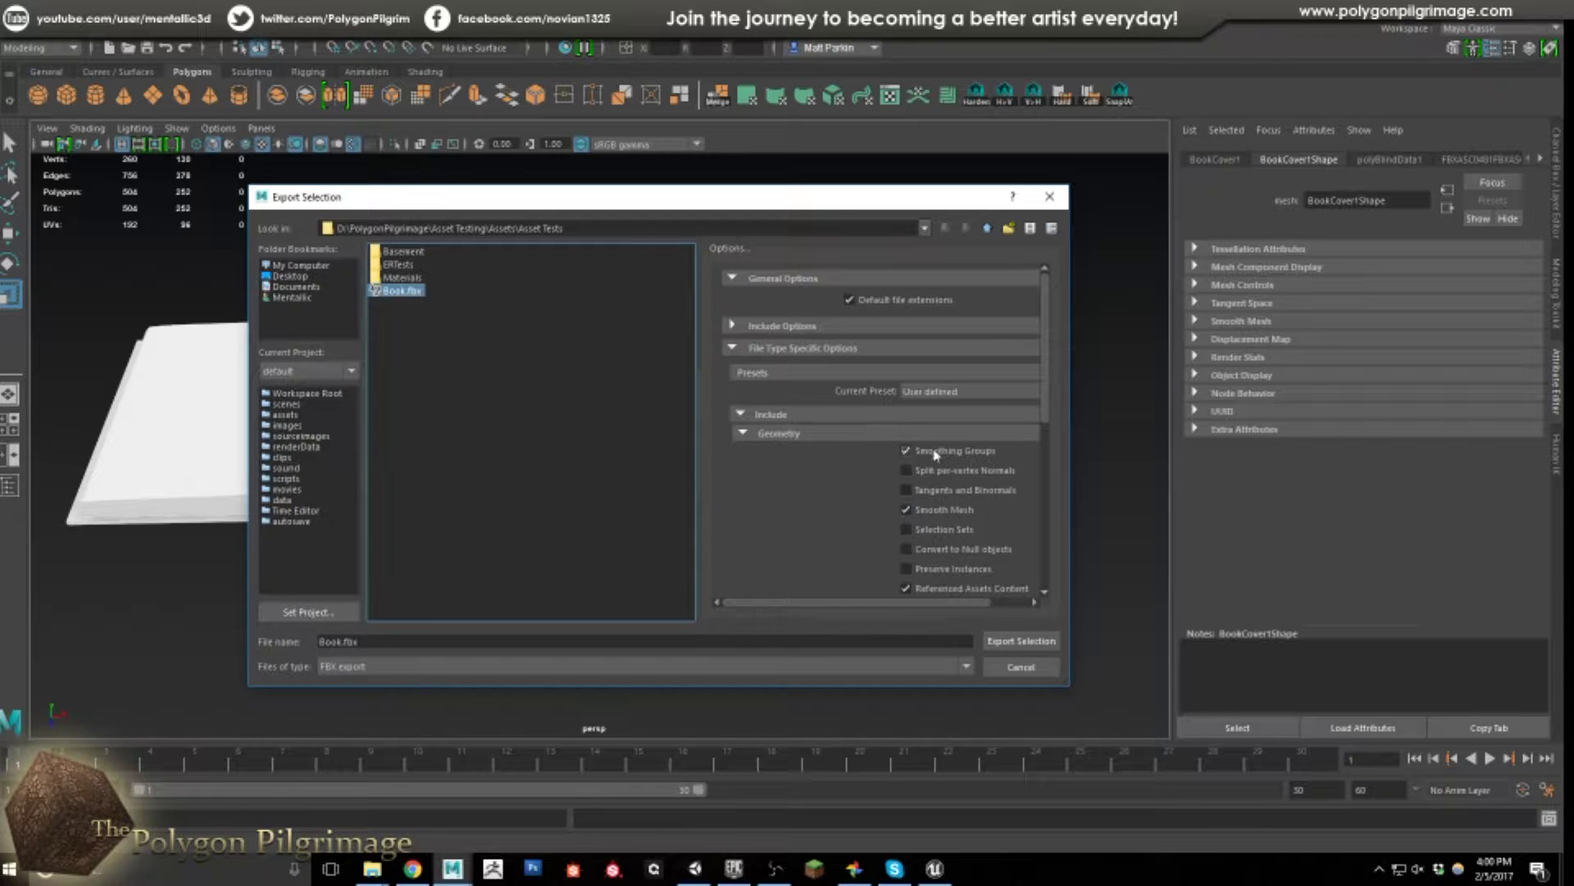
pyautogui.click(1021, 641)
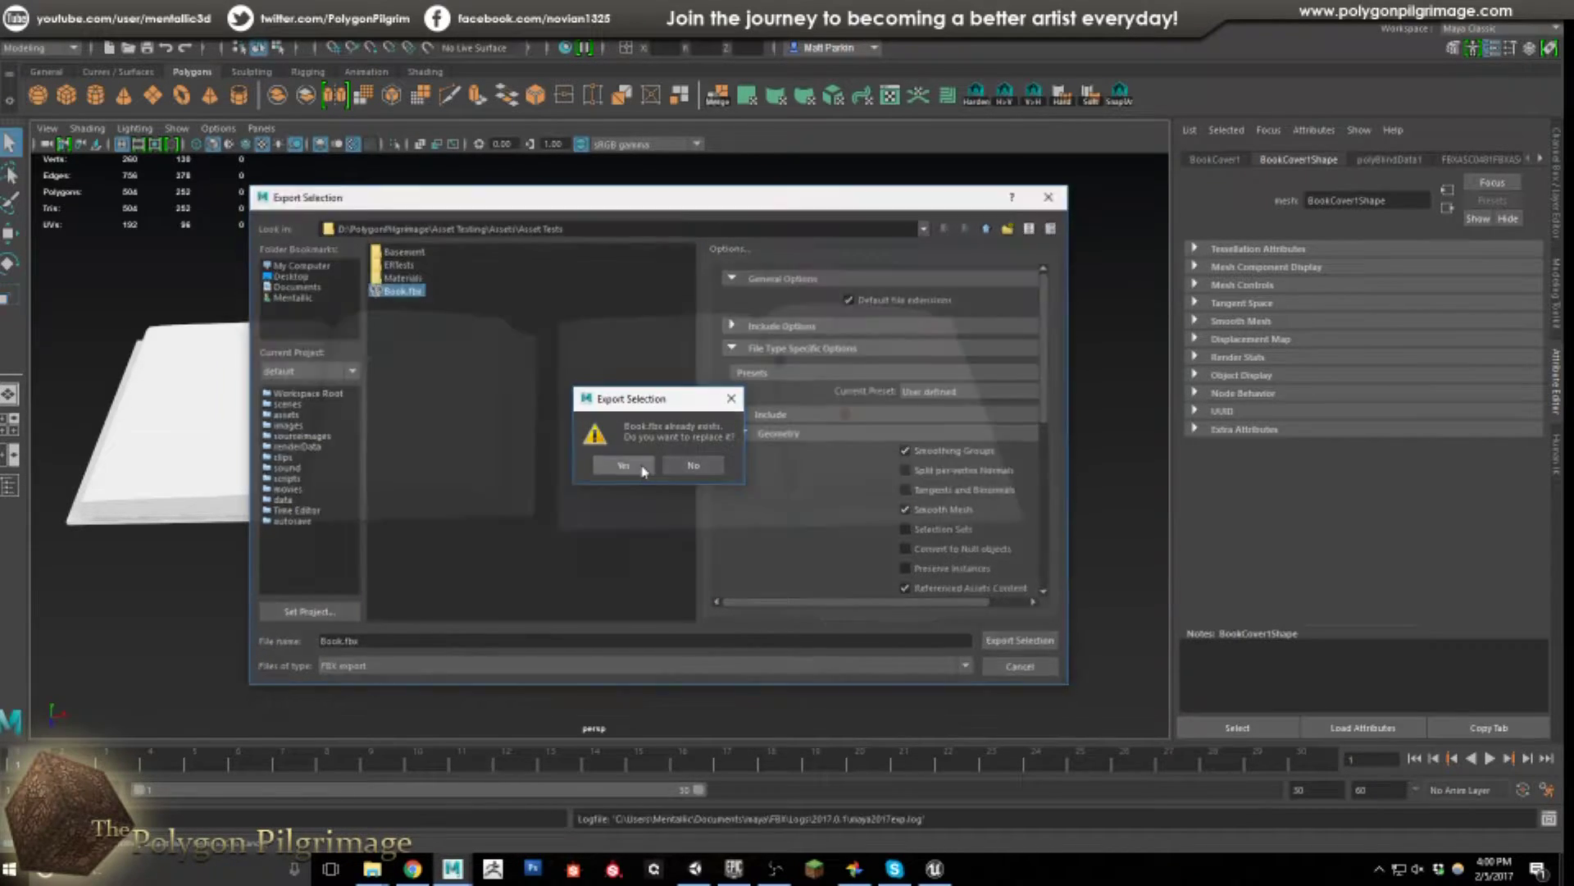
pyautogui.click(642, 468)
# - In Unity, orbit and zoom the Scene view to check the refreshed book
pyautogui.click(695, 868)
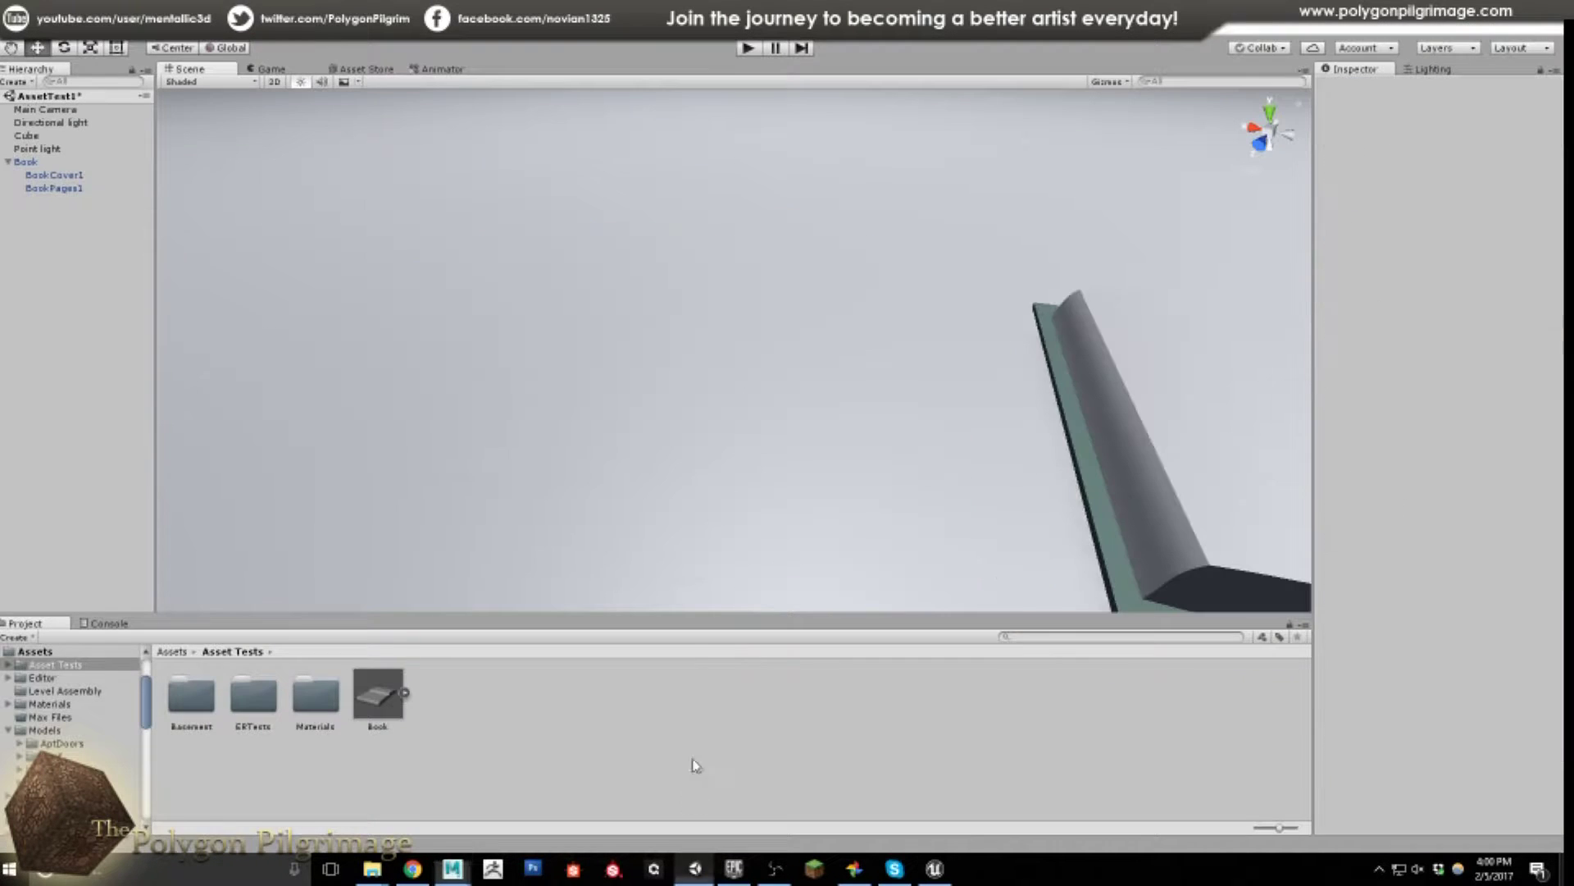
pyautogui.keyDown('alt'); pyautogui.moveTo(658, 343); pyautogui.dragTo(756, 359); pyautogui.keyUp('alt')
pyautogui.scroll(-10, 756, 358)
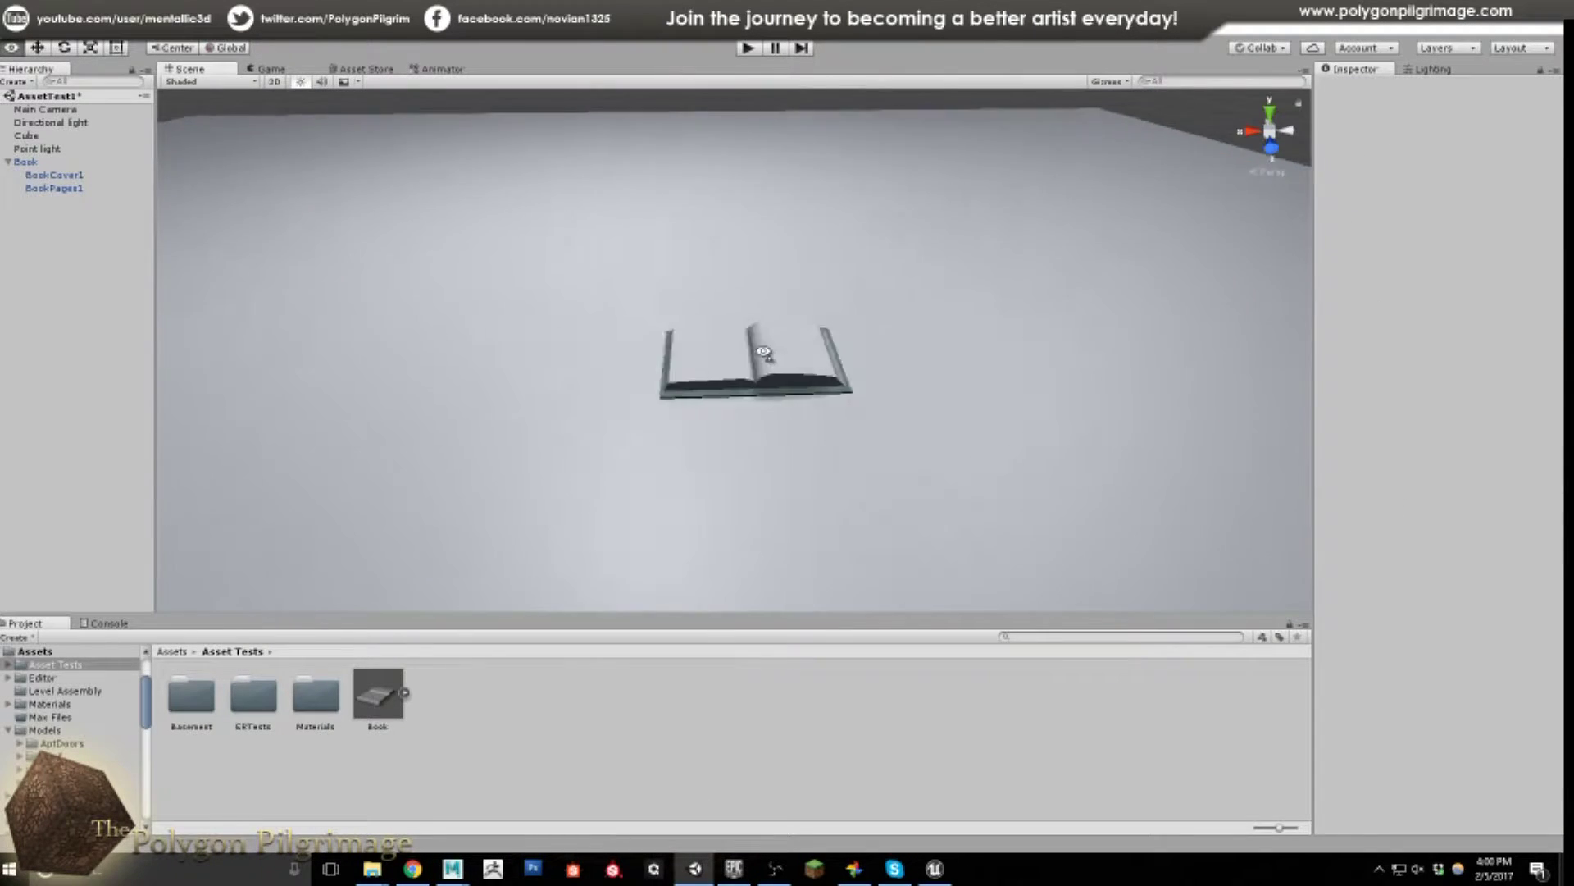
pyautogui.scroll(6, 707, 358)
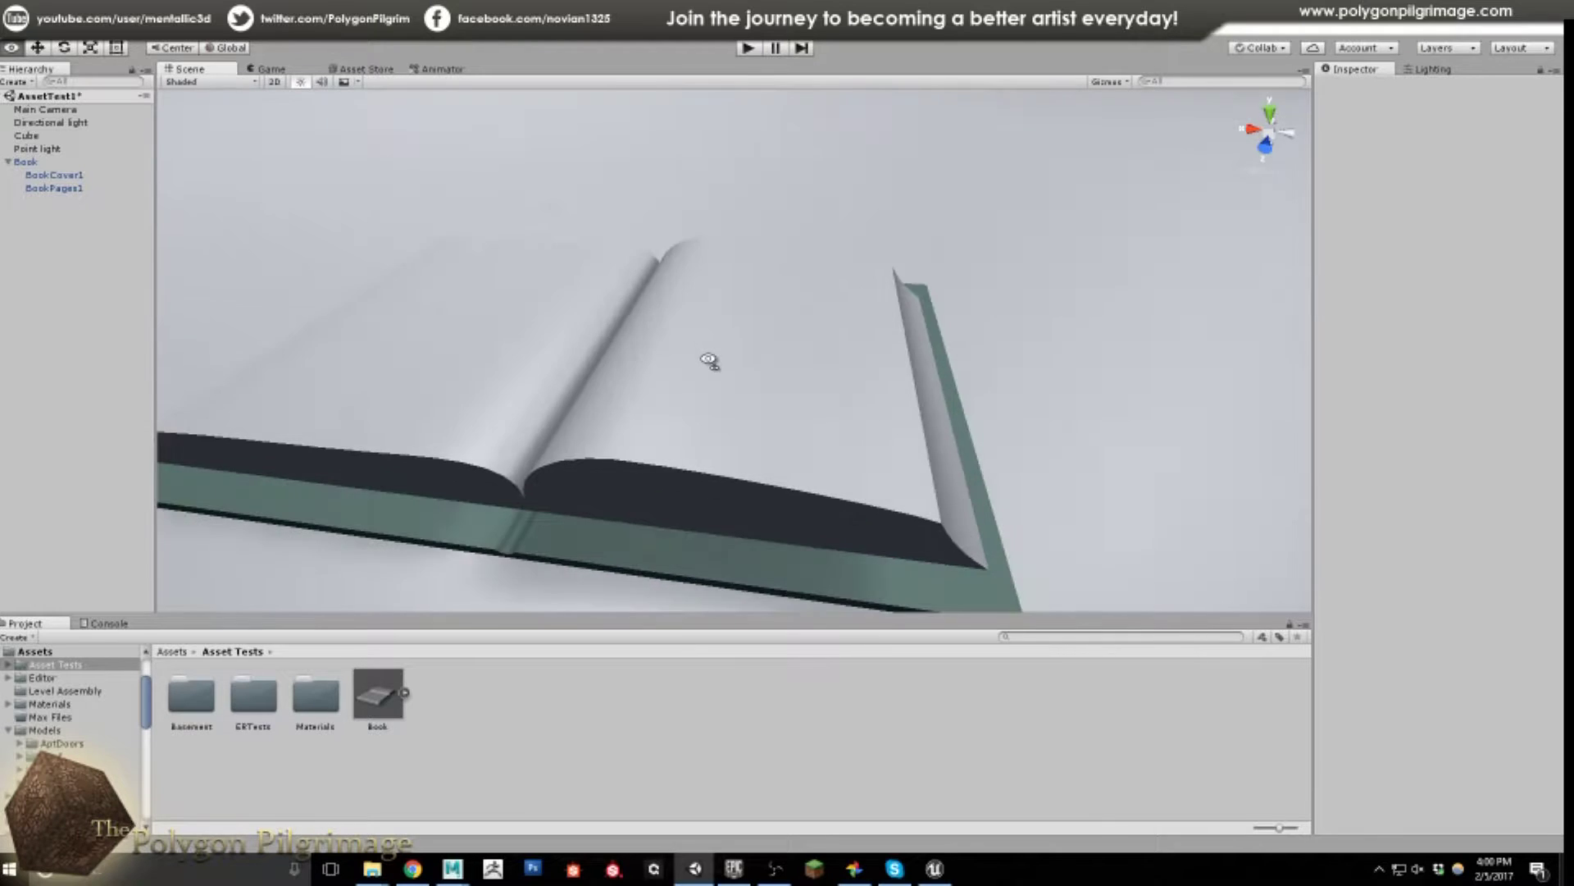
pyautogui.scroll(-6, 706, 356)
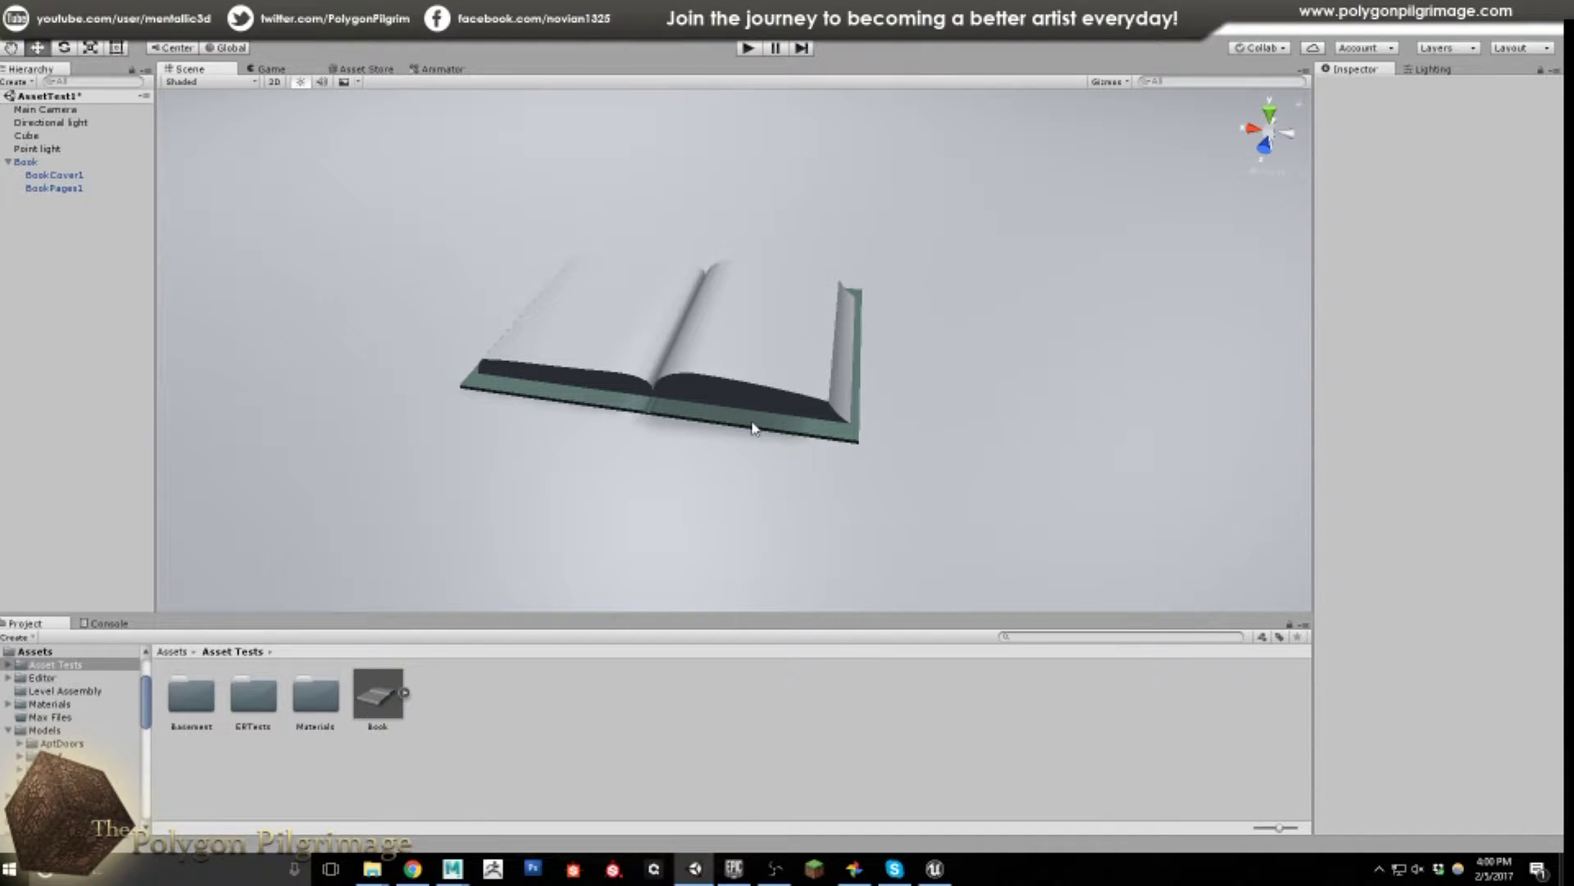
pyautogui.press('alt')
pyautogui.moveTo(805, 399)
pyautogui.keyDown('alt'); pyautogui.mouseDown()
pyautogui.moveTo(896, 394)
pyautogui.moveTo(802, 404)
pyautogui.mouseUp(); pyautogui.keyUp('alt')
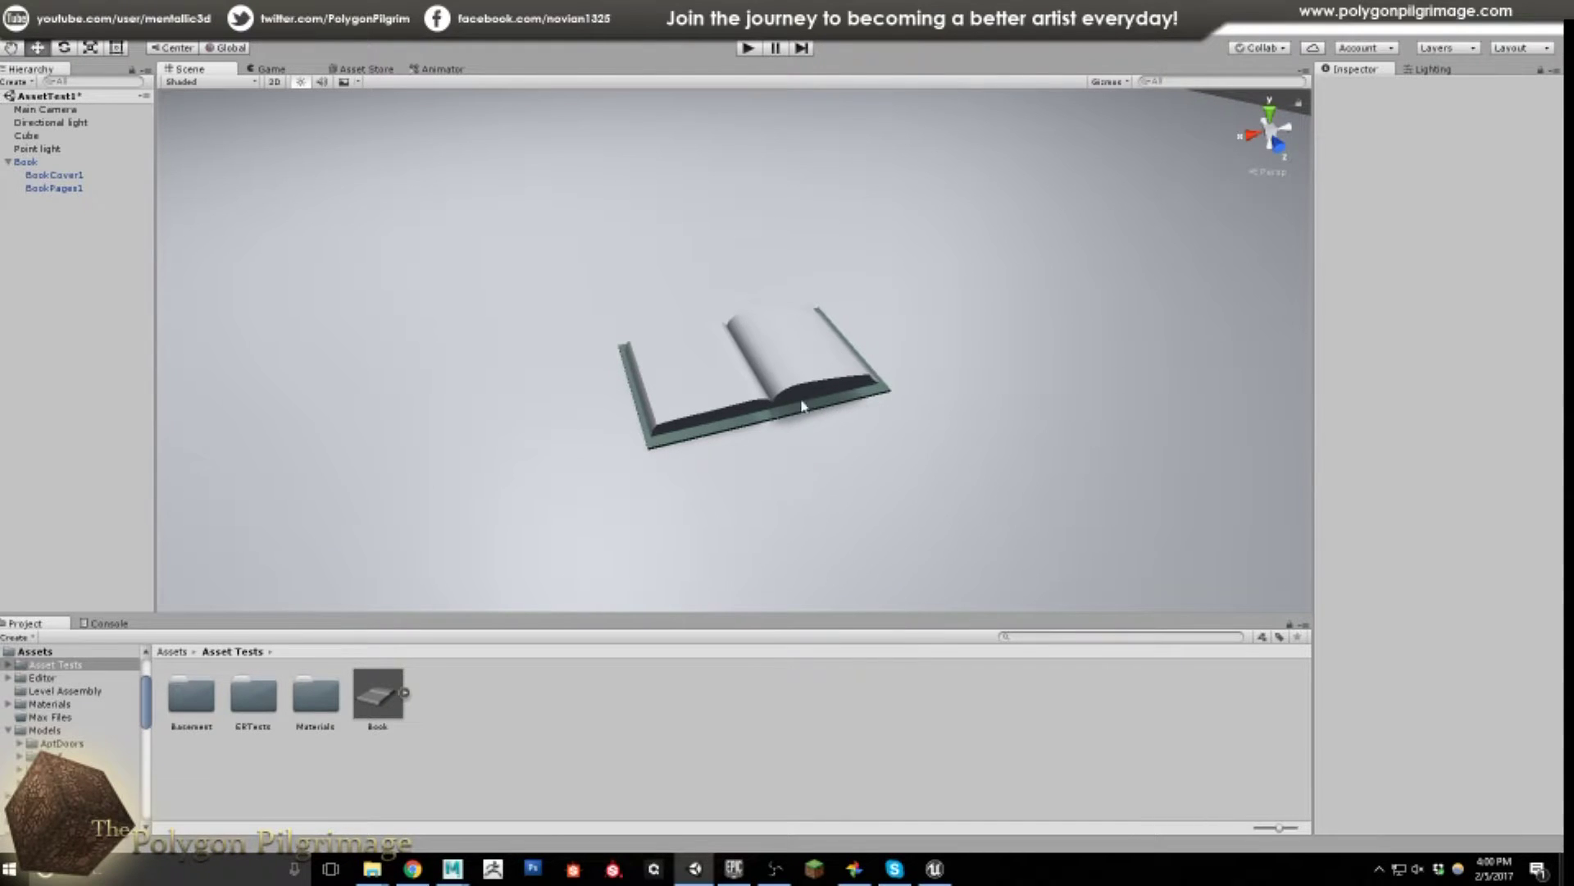
# - Select Book, inspect its new BookCover1 and BookPages1 parts, then collapse it
pyautogui.click(29, 164)
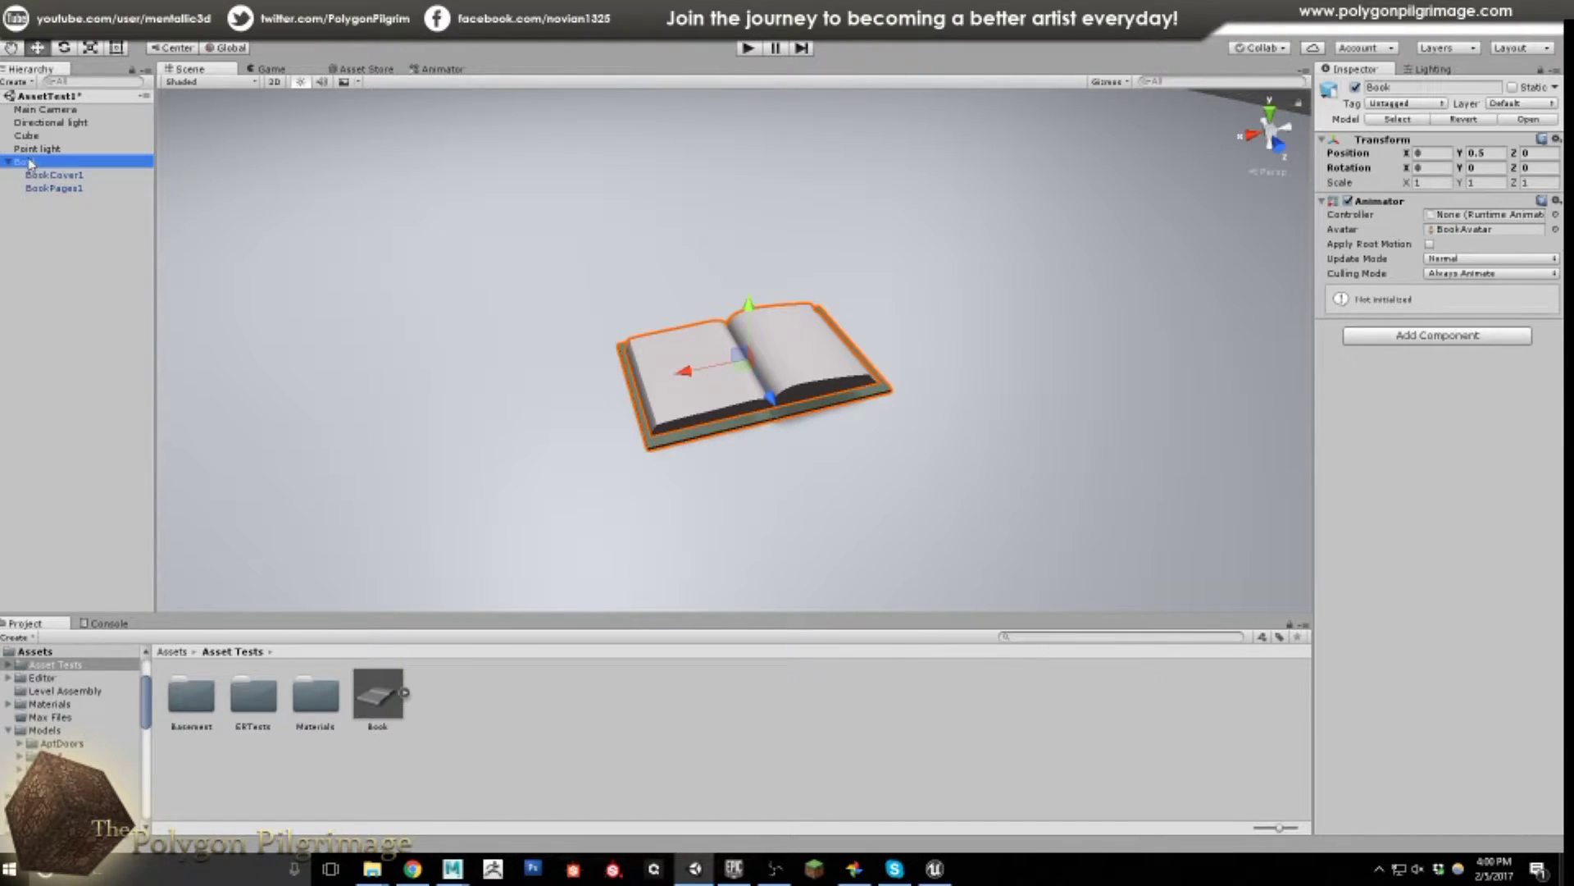
pyautogui.click(54, 176)
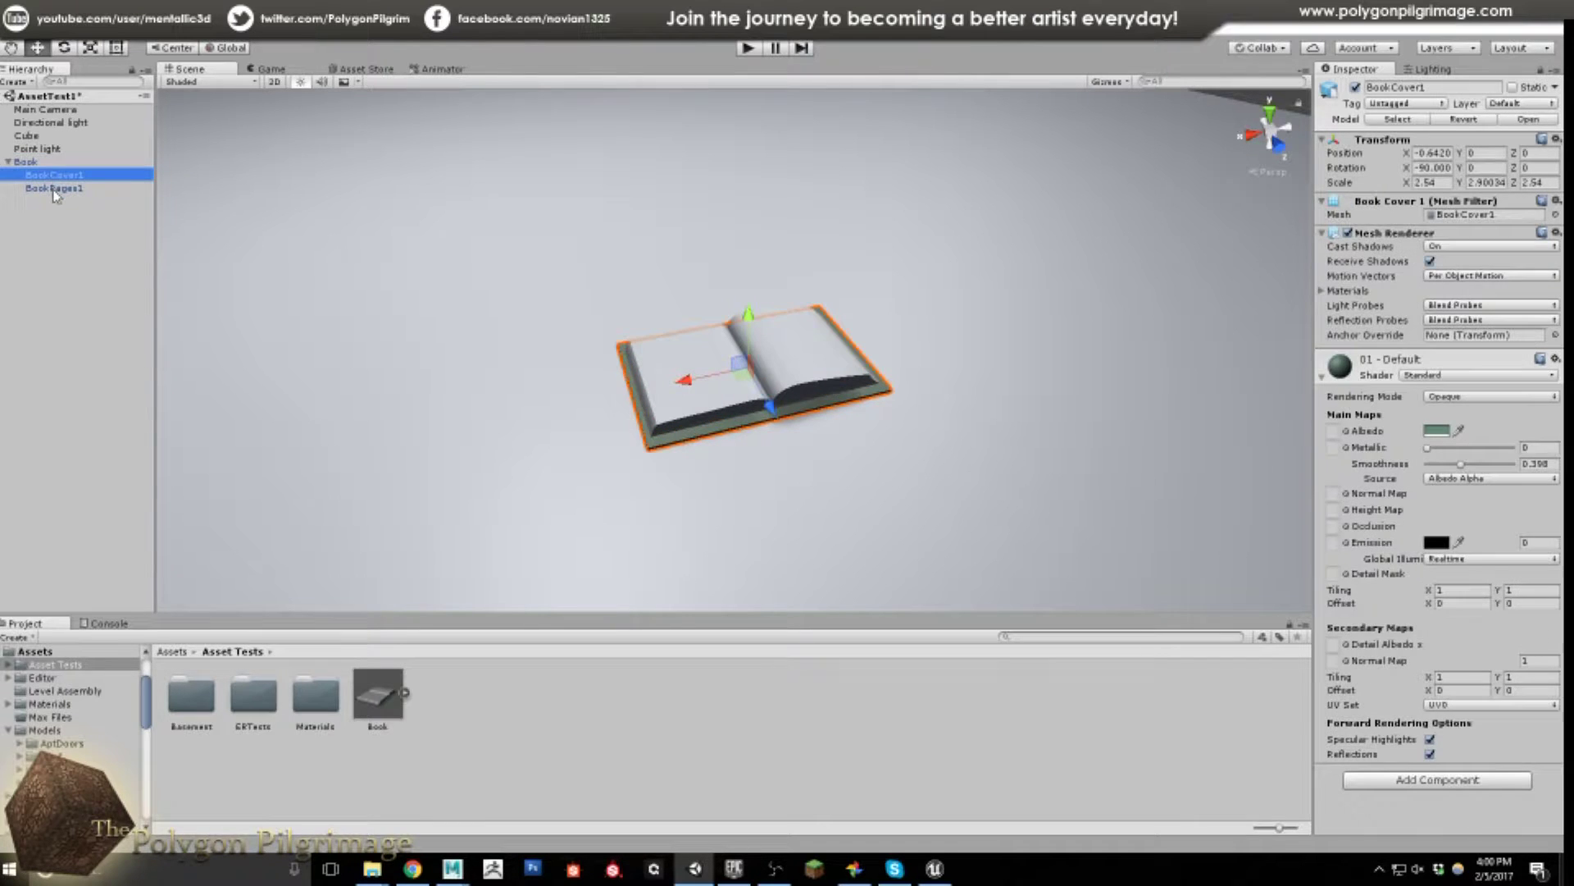
pyautogui.click(54, 188)
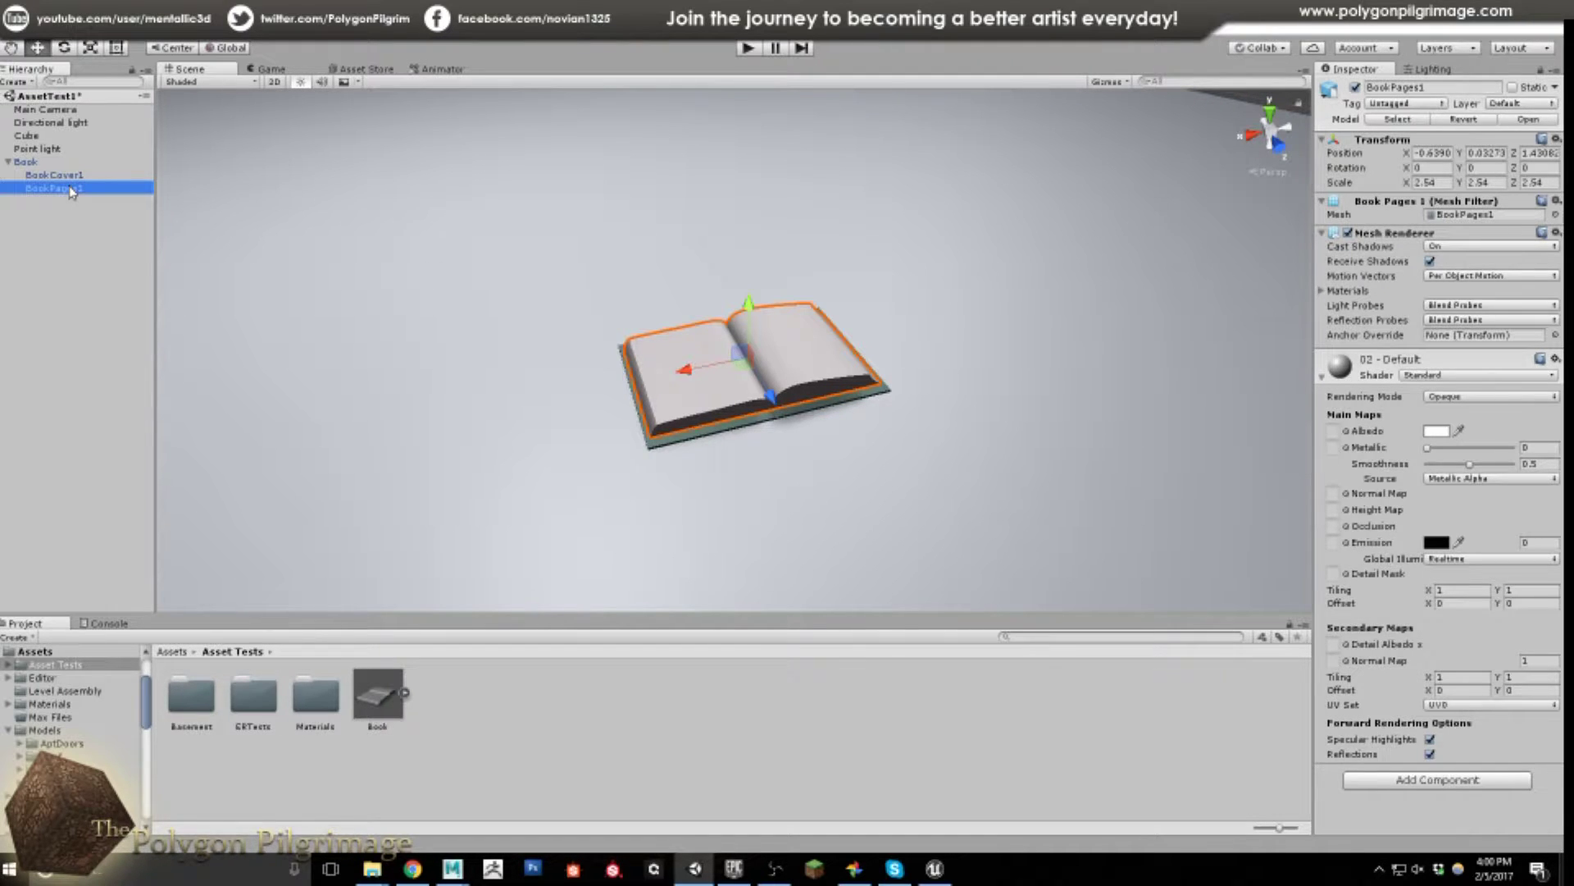
pyautogui.click(26, 162)
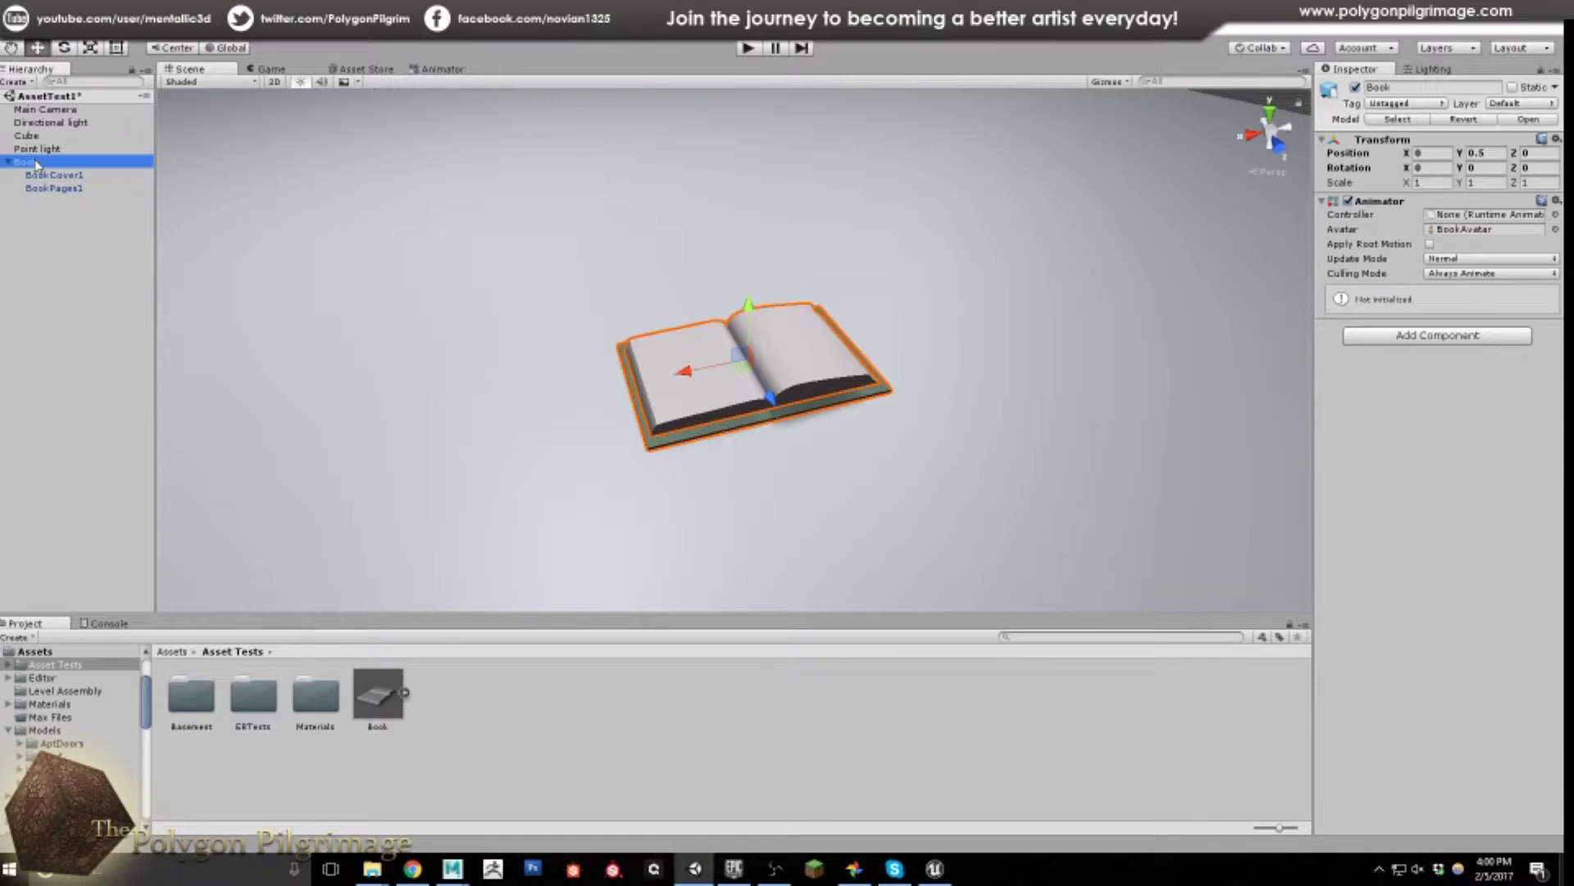
pyautogui.click(9, 162)
pyautogui.keyDown('alt'); pyautogui.moveTo(632, 375); pyautogui.dragTo(592, 337, button='right'); pyautogui.keyUp('alt')
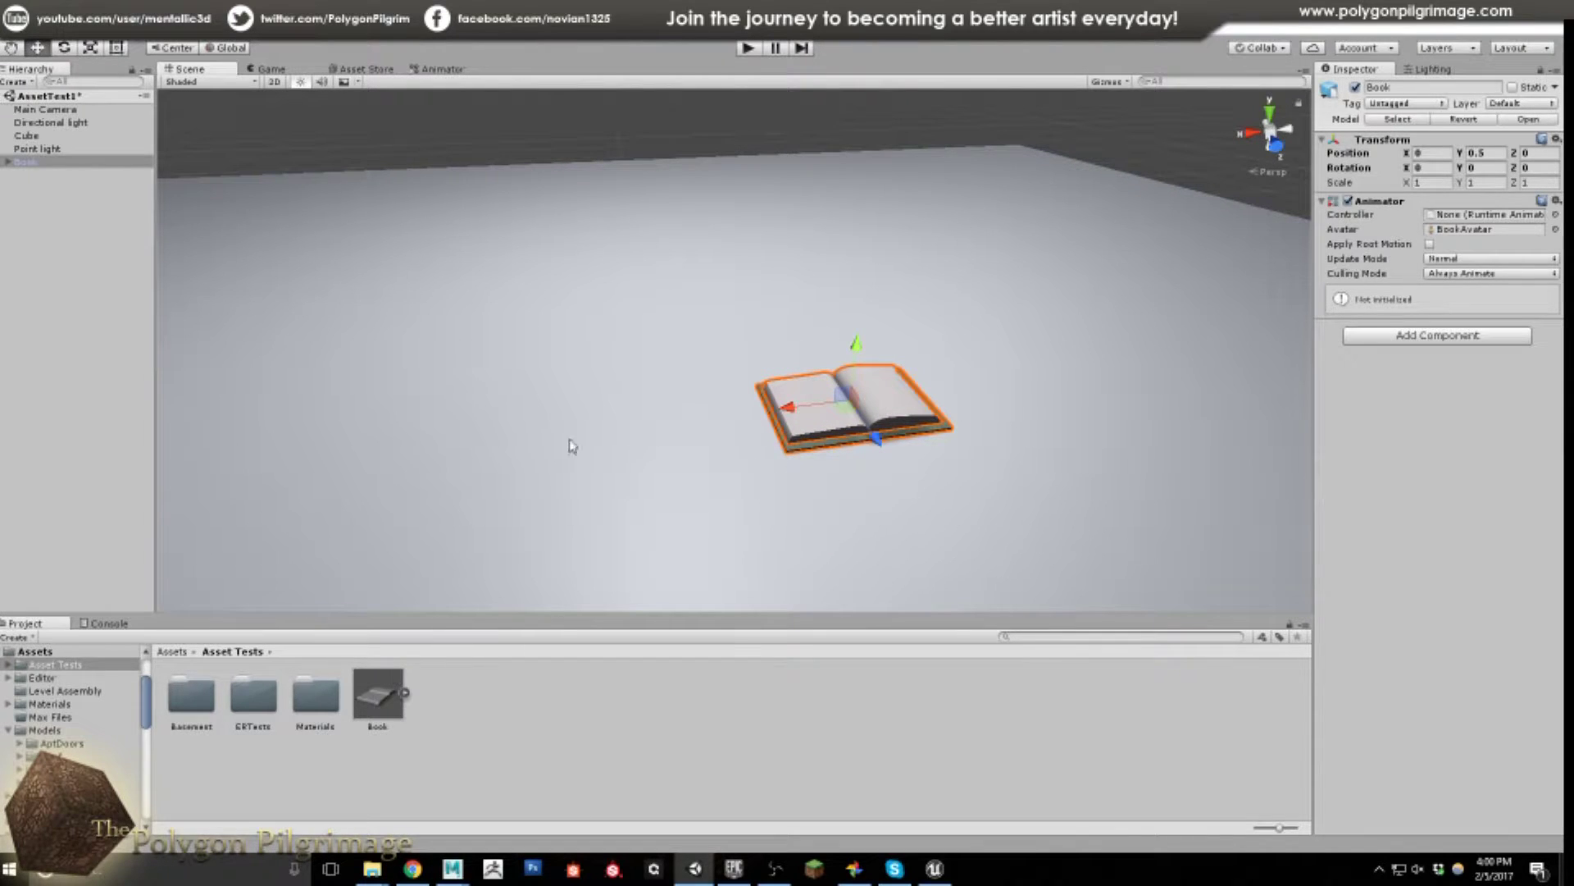
# - Duplicate Book with Ctrl+D as Book (1), move it up-left, then return to Maya
pyautogui.hotkey('ctrl', 'd')
pyautogui.moveTo(845, 398); pyautogui.dragTo(631, 332)
pyautogui.click(46, 274)
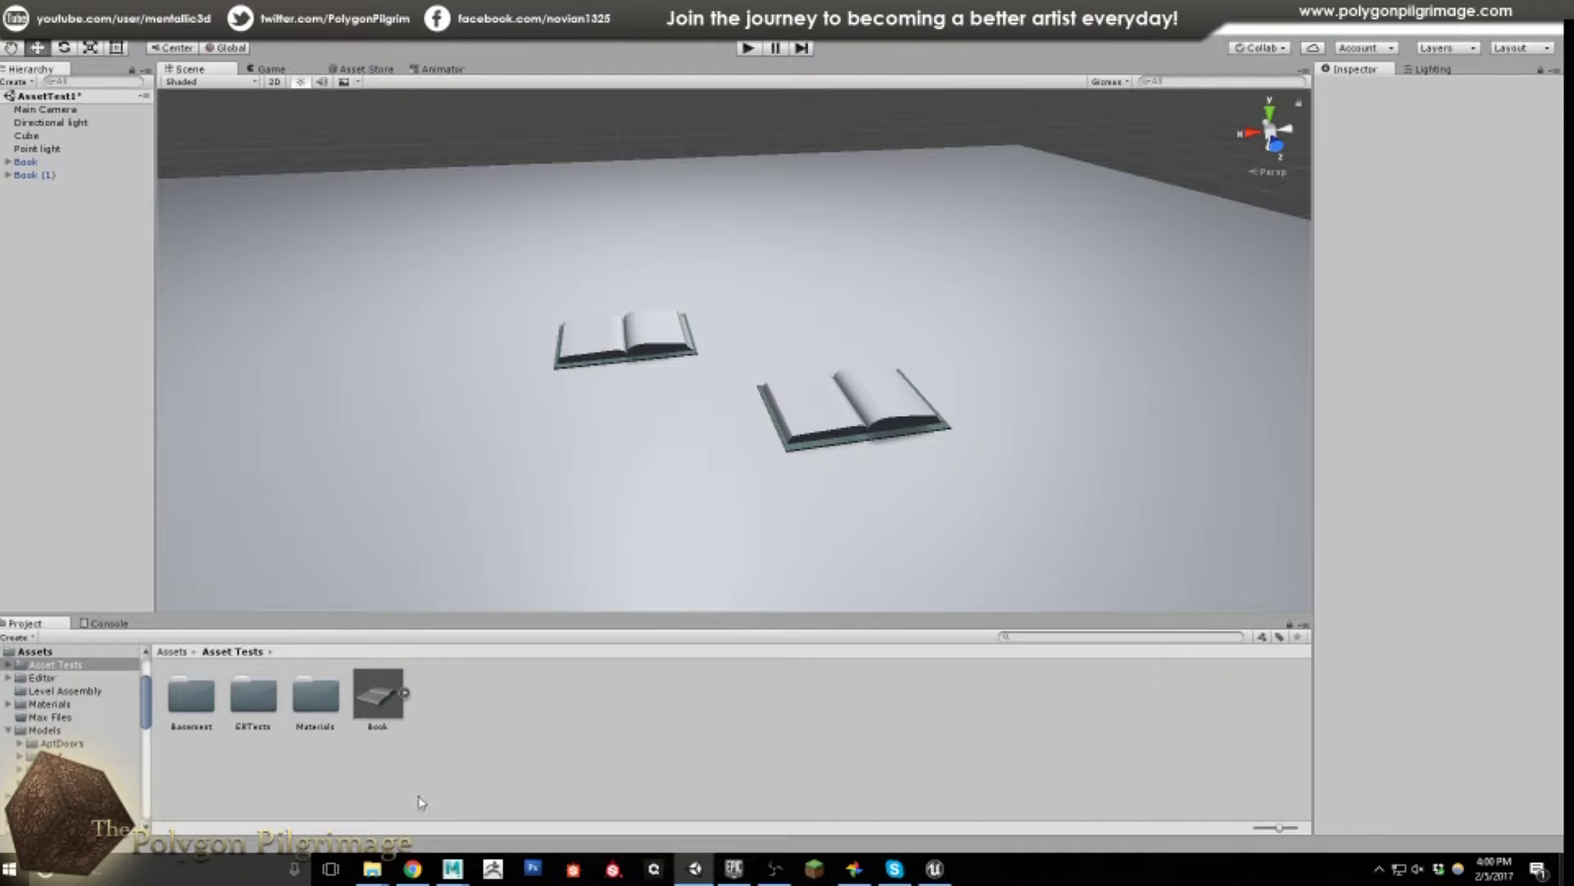
pyautogui.moveTo(453, 869)
pyautogui.click(537, 783)
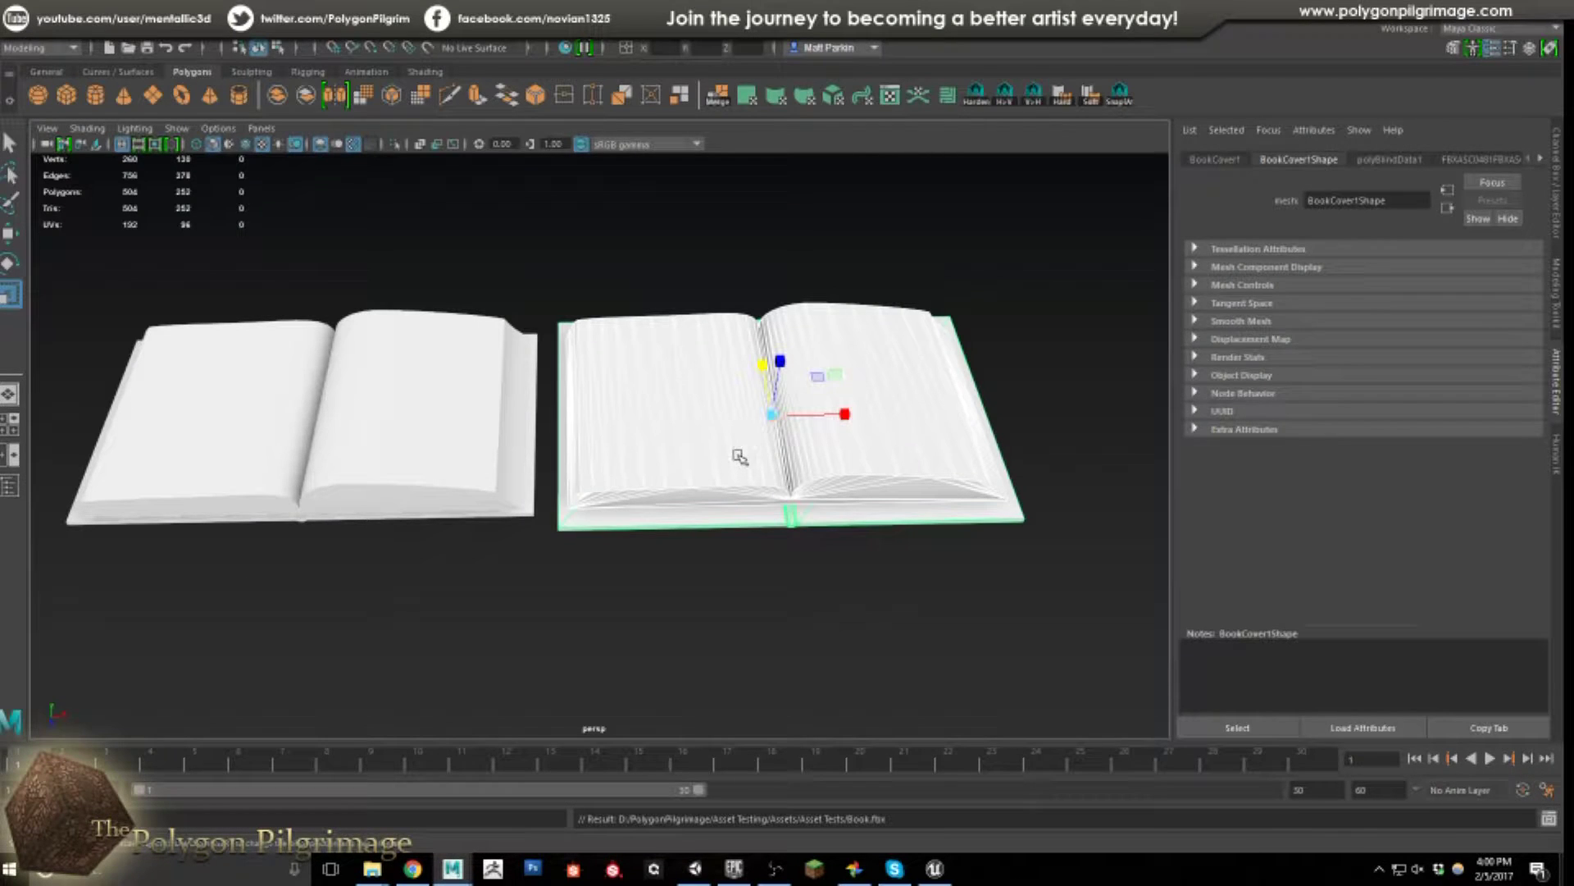
# - Stretch the right book's pages taller and raise them to sit on the cover
pyautogui.click(767, 566)
pyautogui.click(779, 488)
pyautogui.keyDown('alt'); pyautogui.moveTo(772, 613); pyautogui.dragTo(816, 563); pyautogui.keyUp('alt')
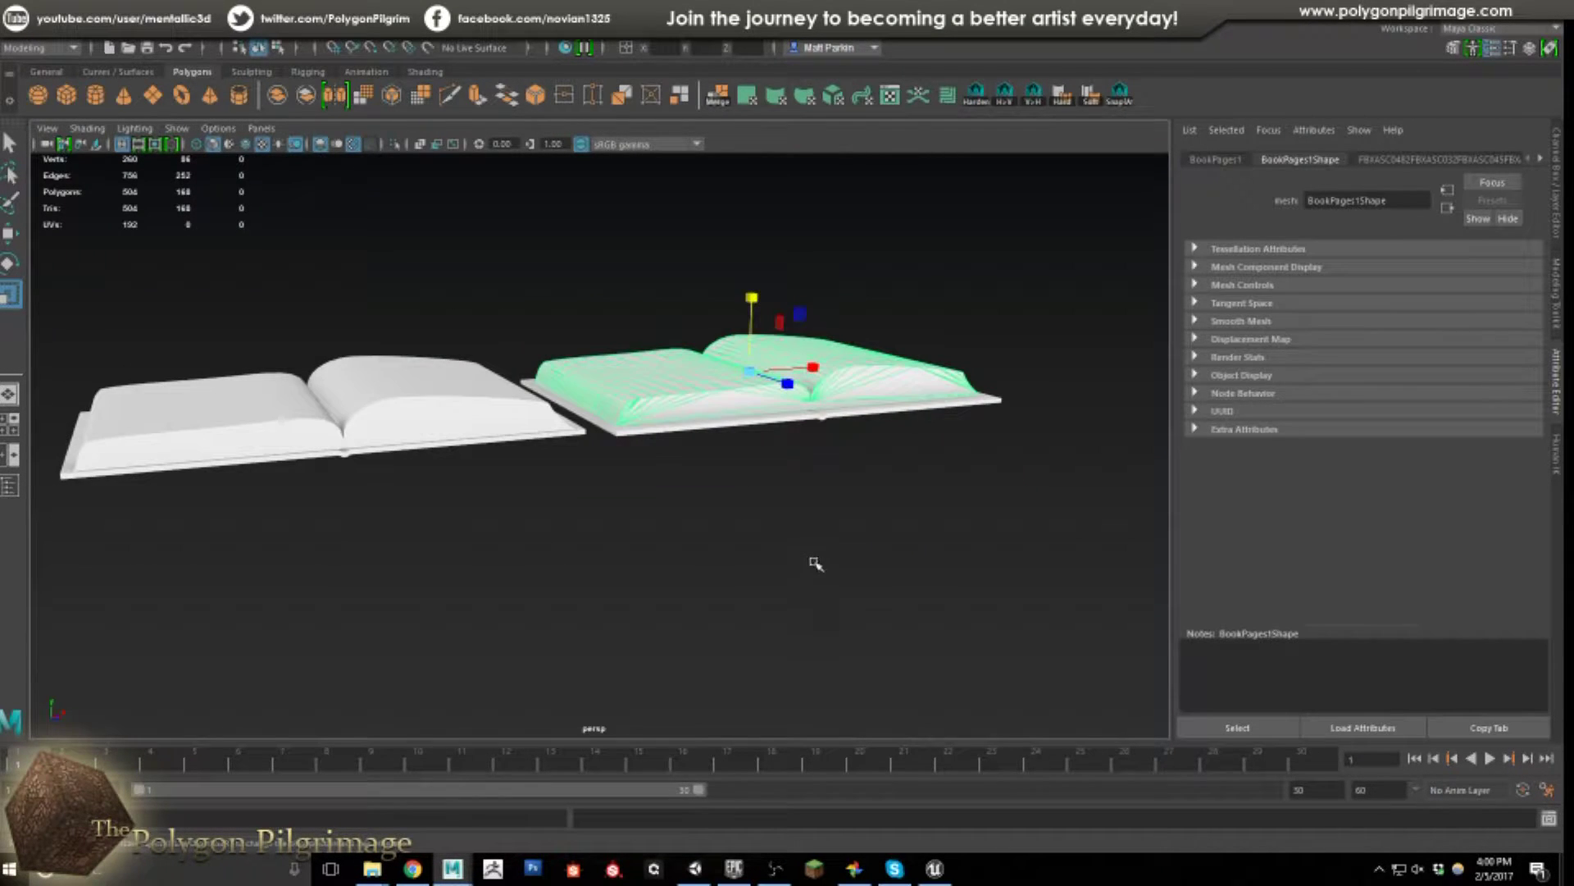
pyautogui.moveTo(751, 297); pyautogui.dragTo(745, 169)
pyautogui.press('w')
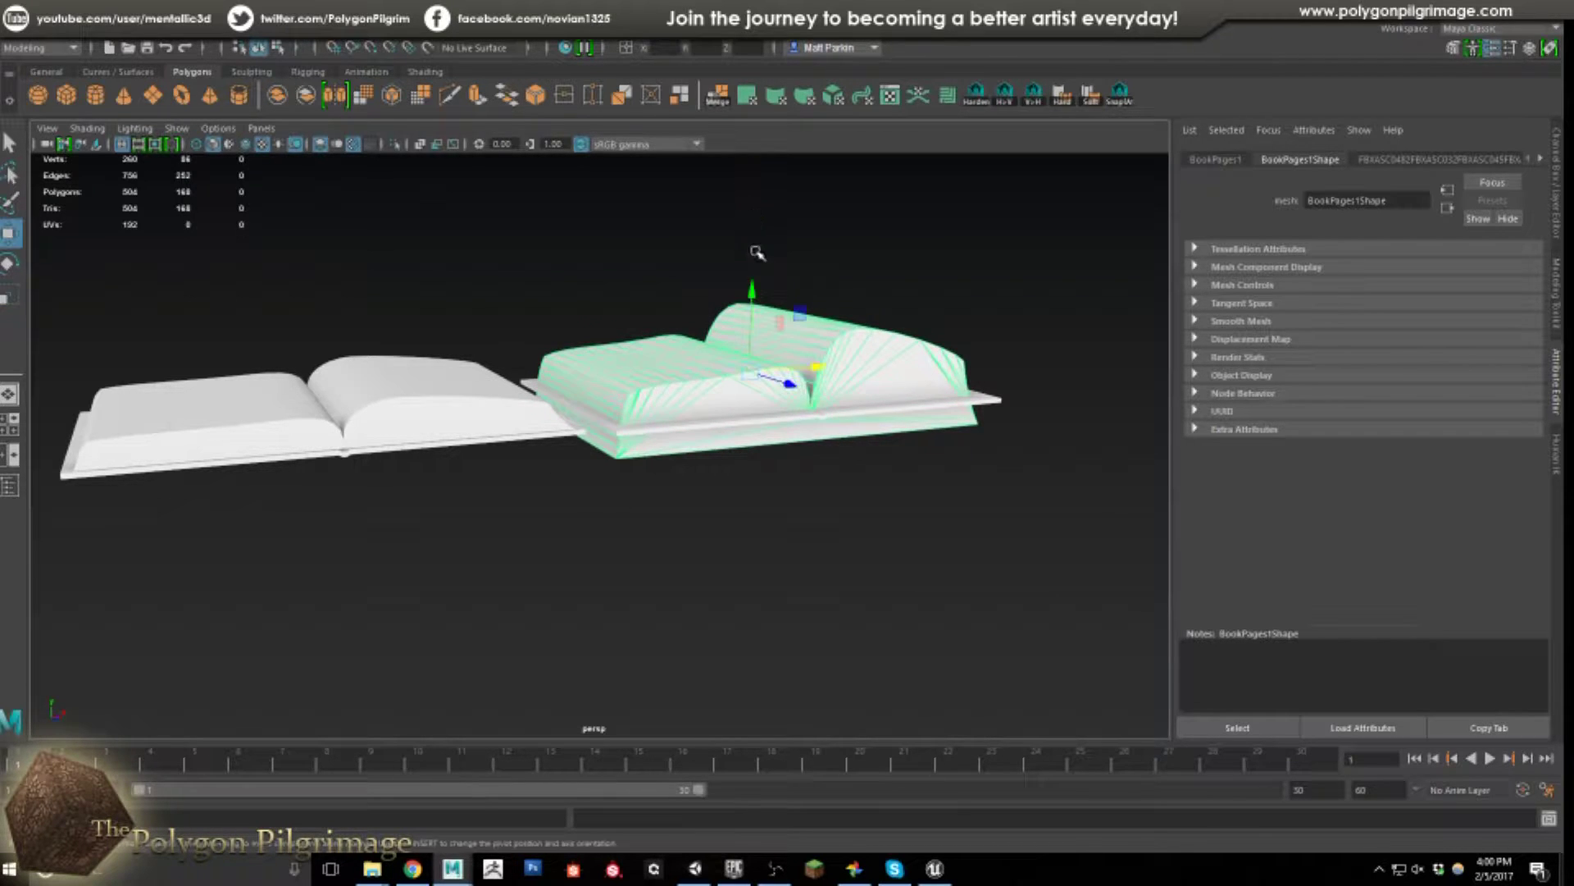
pyautogui.moveTo(749, 305); pyautogui.dragTo(715, 283)
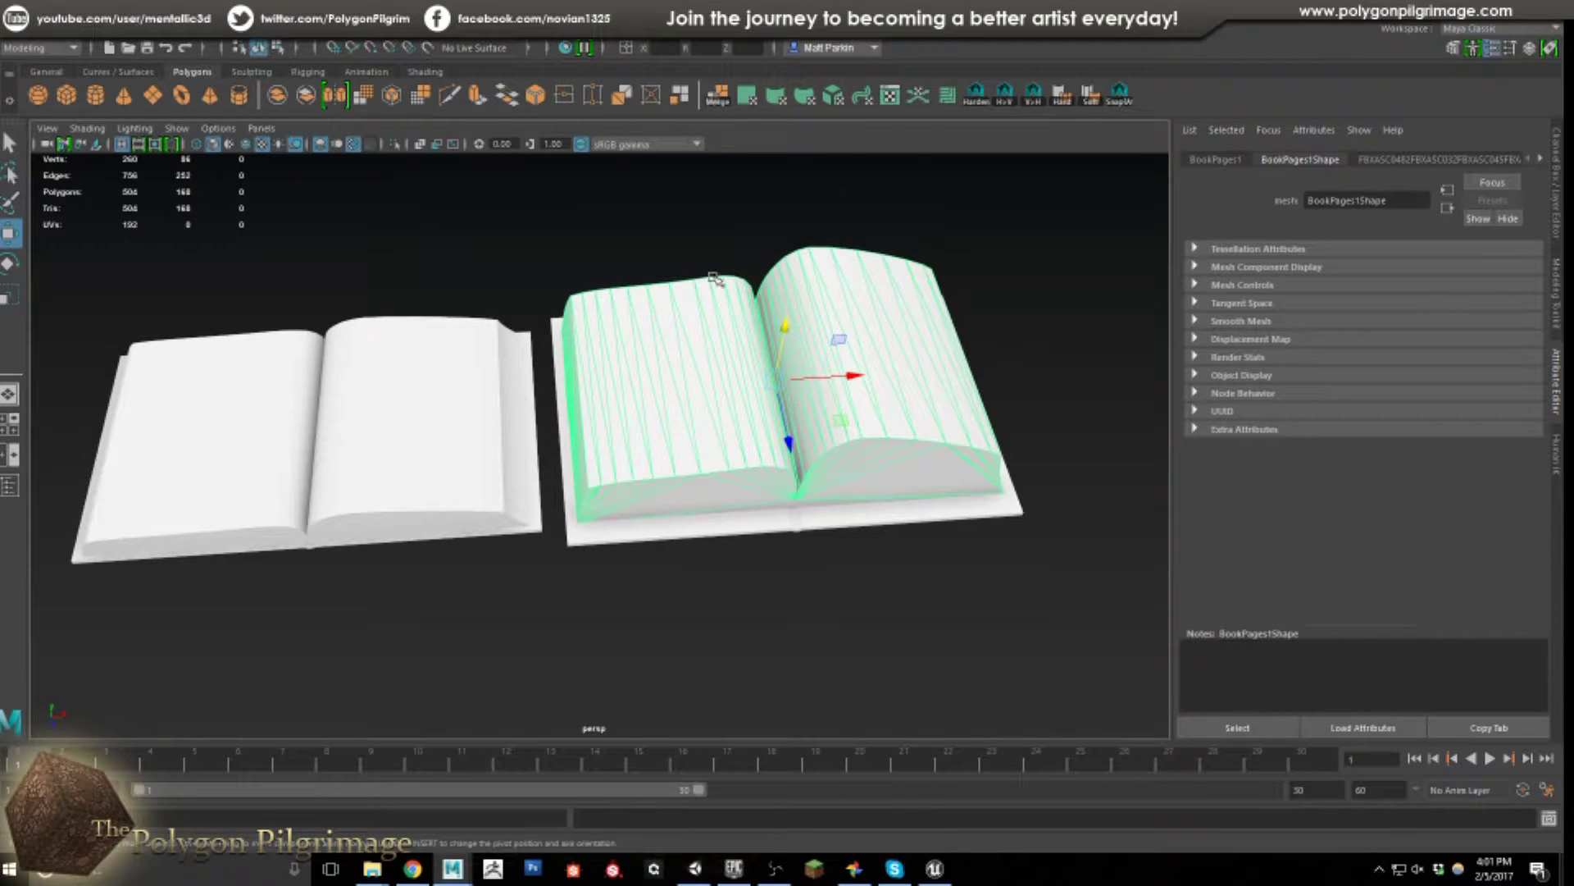
# - Select the whole right book, send it over Book.fbx confirming replacement, then return to Unity
pyautogui.moveTo(643, 217); pyautogui.dragTo(1066, 643)
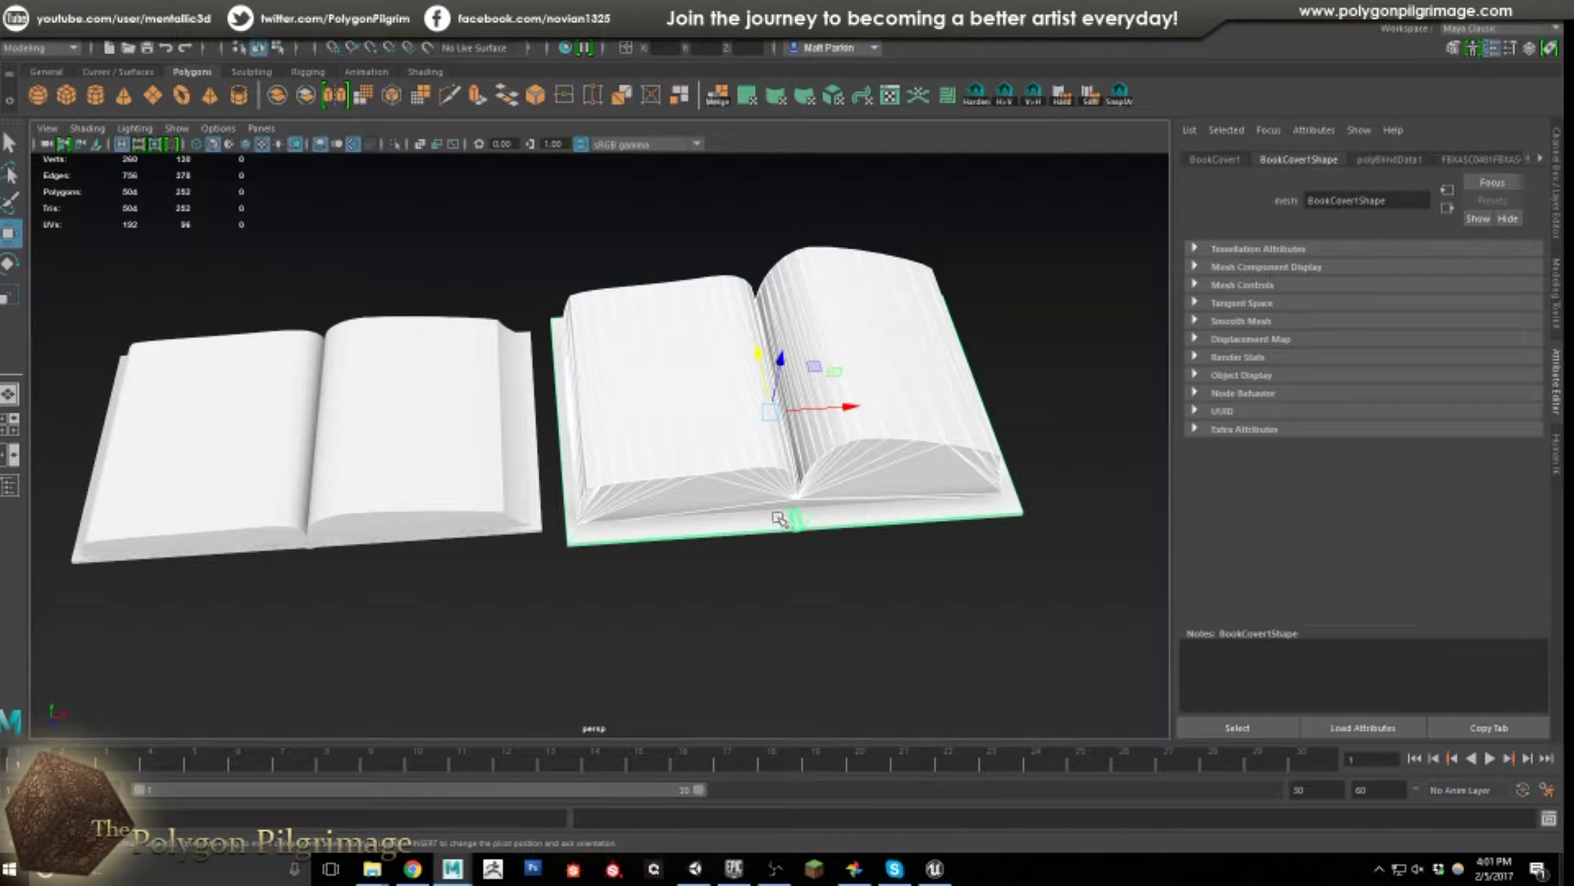
pyautogui.keyDown('alt'); pyautogui.moveTo(738, 573); pyautogui.dragTo(641, 463); pyautogui.keyUp('alt')
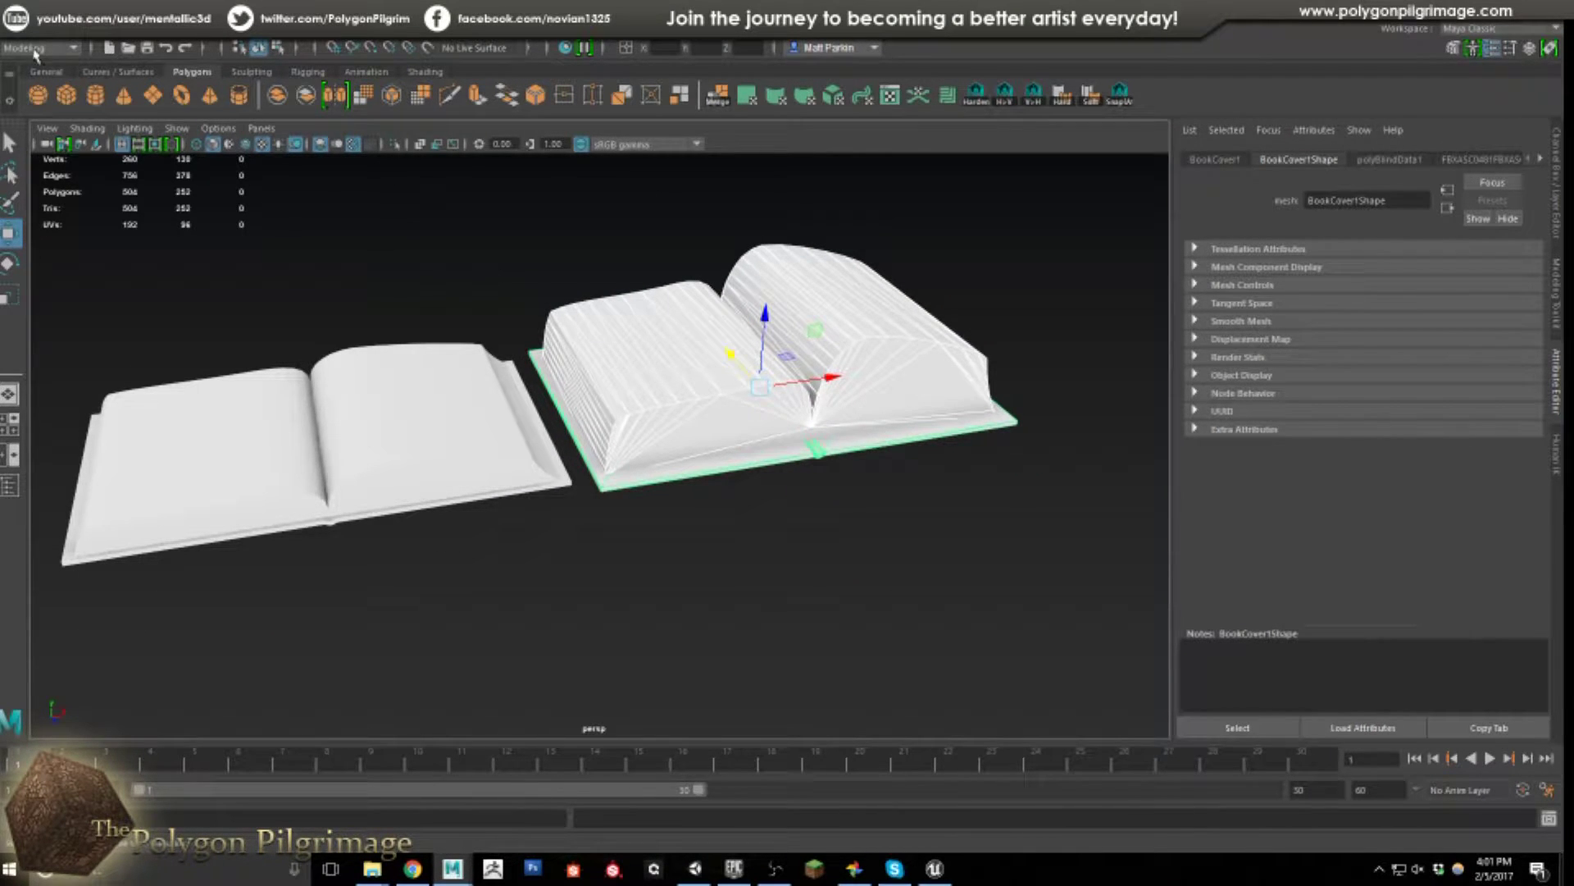
pyautogui.click(18, 41)
pyautogui.moveTo(102, 281)
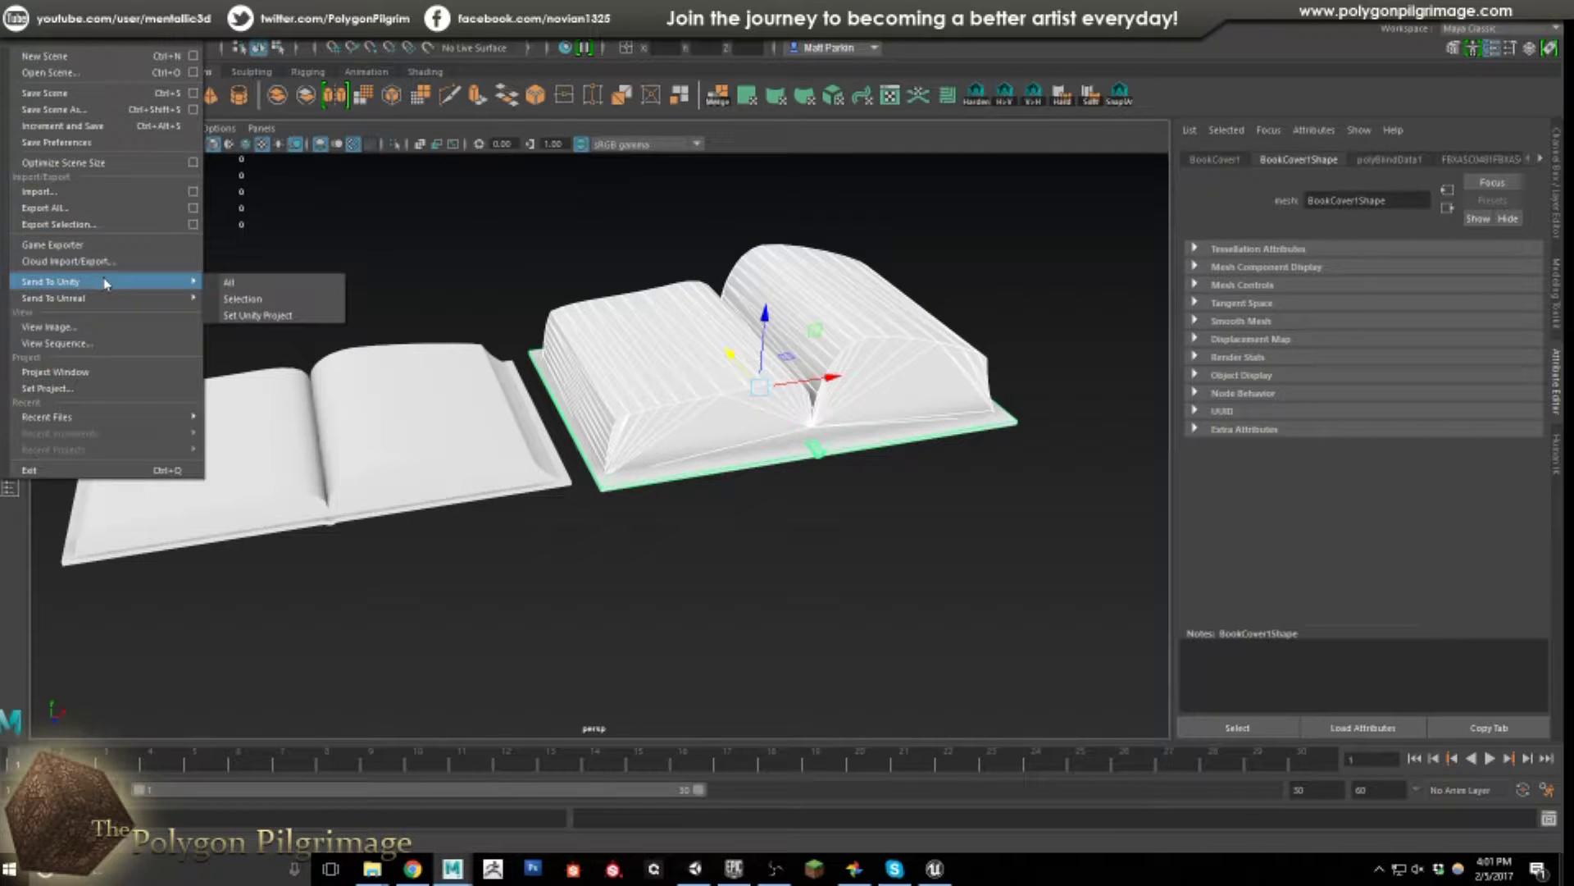
pyautogui.click(247, 301)
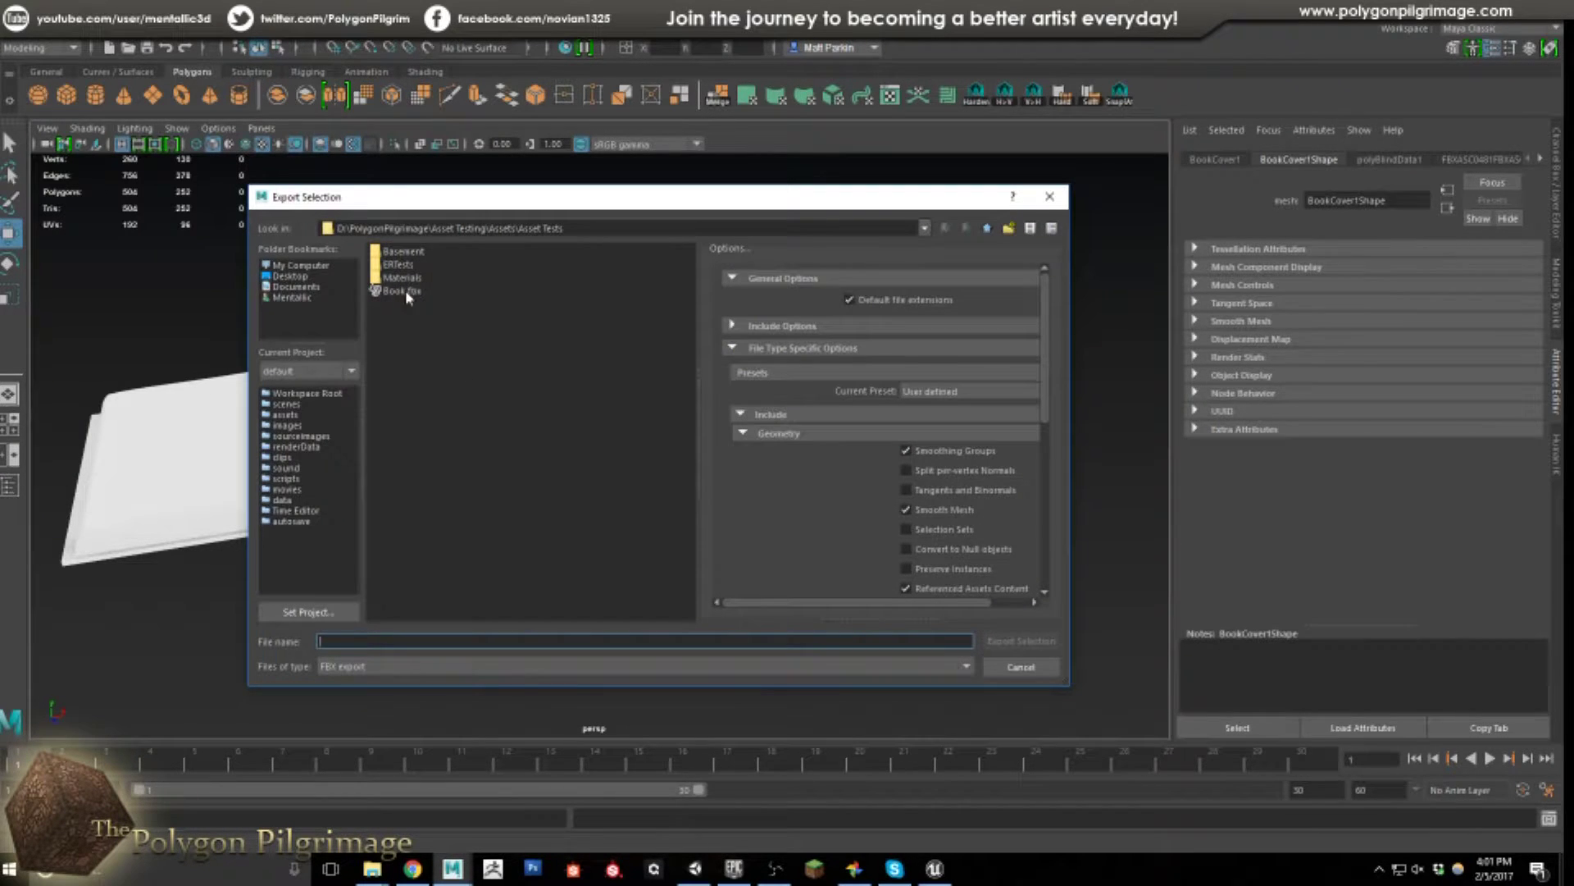
pyautogui.click(406, 291)
pyautogui.click(1040, 643)
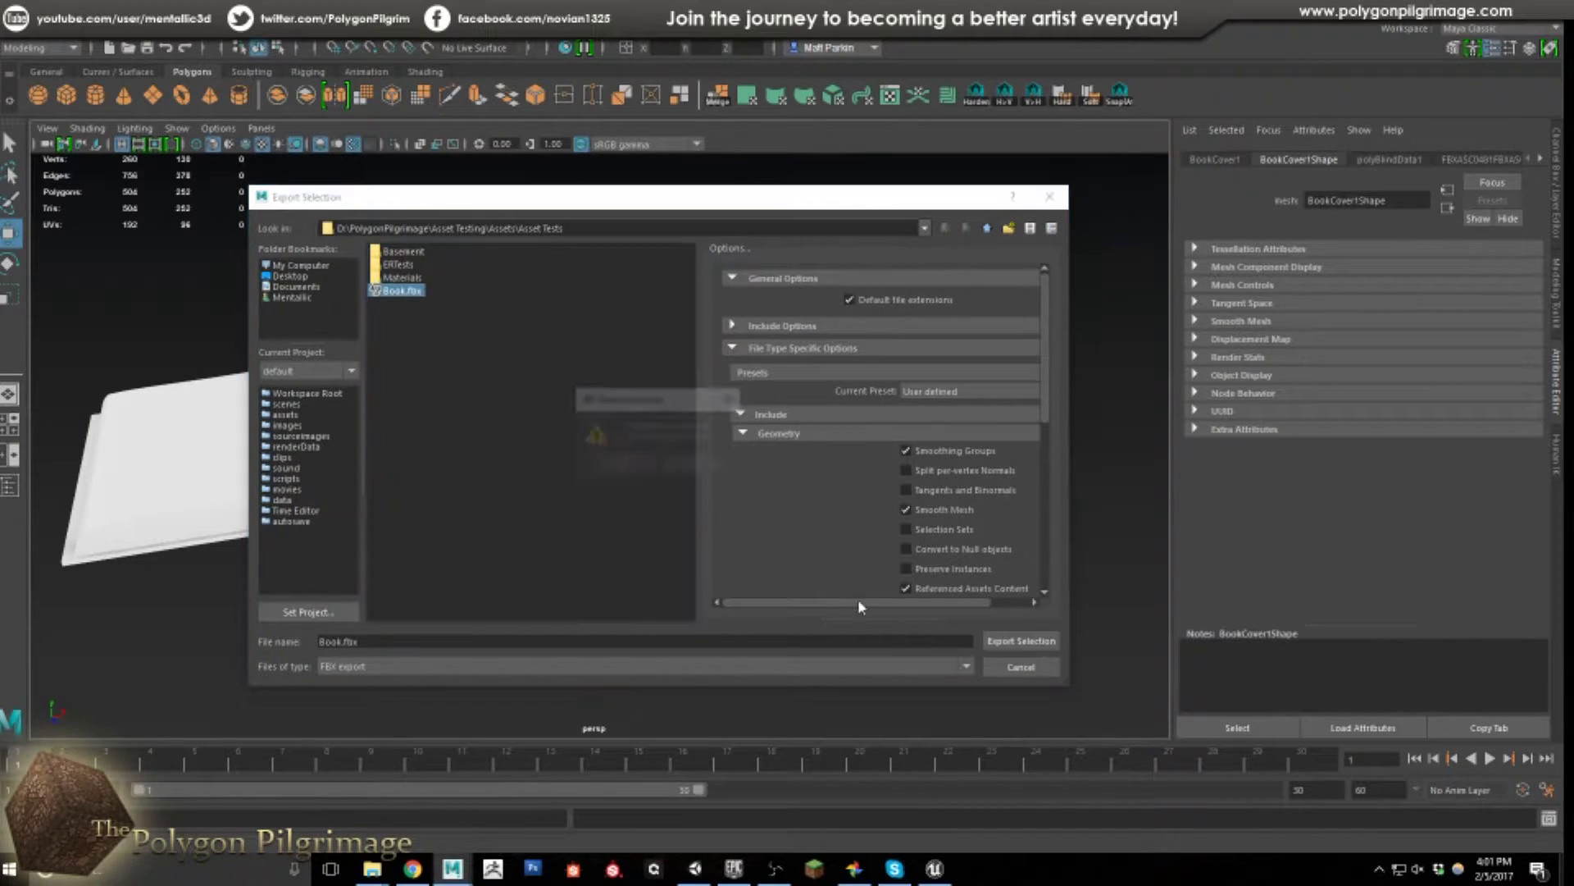
pyautogui.click(623, 465)
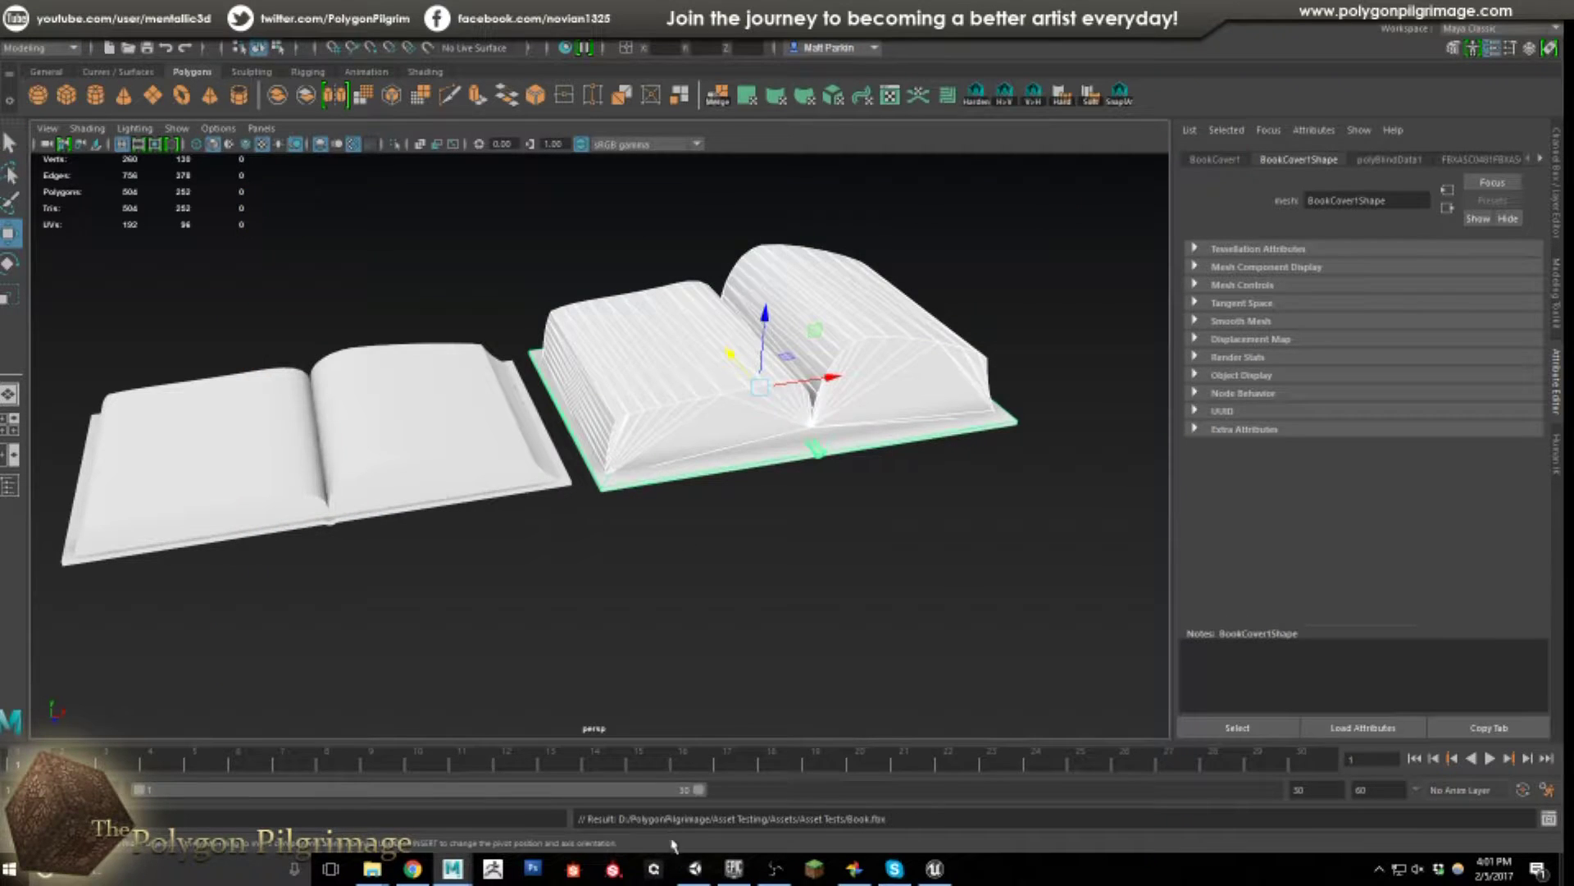
pyautogui.click(694, 868)
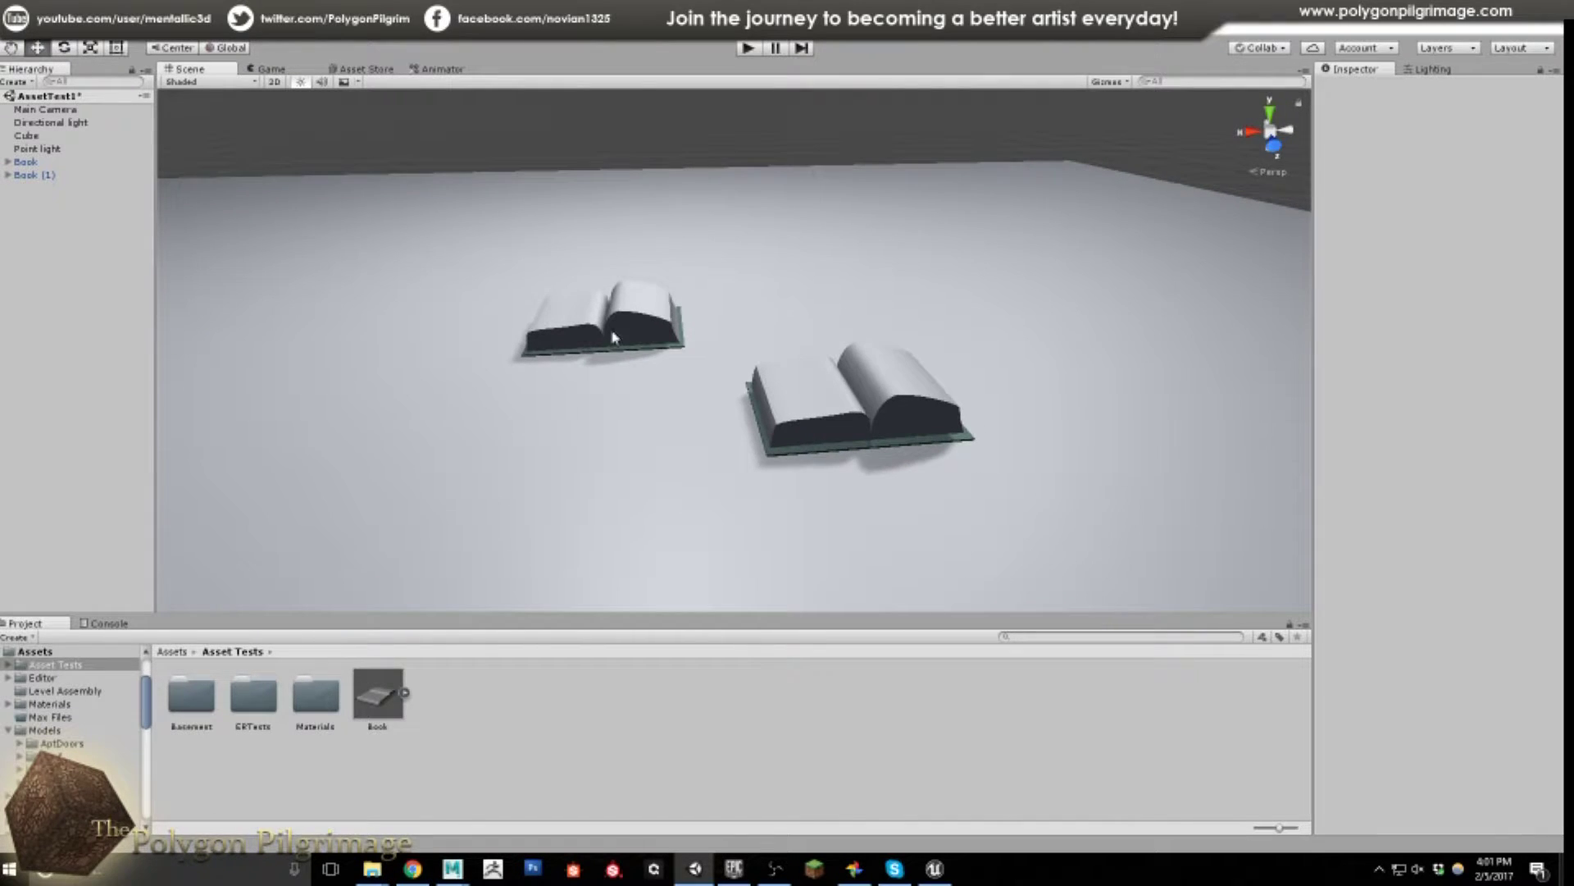
# - Expand and collapse Book and Book (1) to check their updated parts
pyautogui.click(7, 175)
pyautogui.click(8, 163)
pyautogui.click(8, 162)
pyautogui.click(8, 175)
# - Orbit around both books, select each to check it, then return to Maya
pyautogui.keyDown('alt'); pyautogui.moveTo(825, 420); pyautogui.dragTo(680, 403); pyautogui.keyUp('alt')
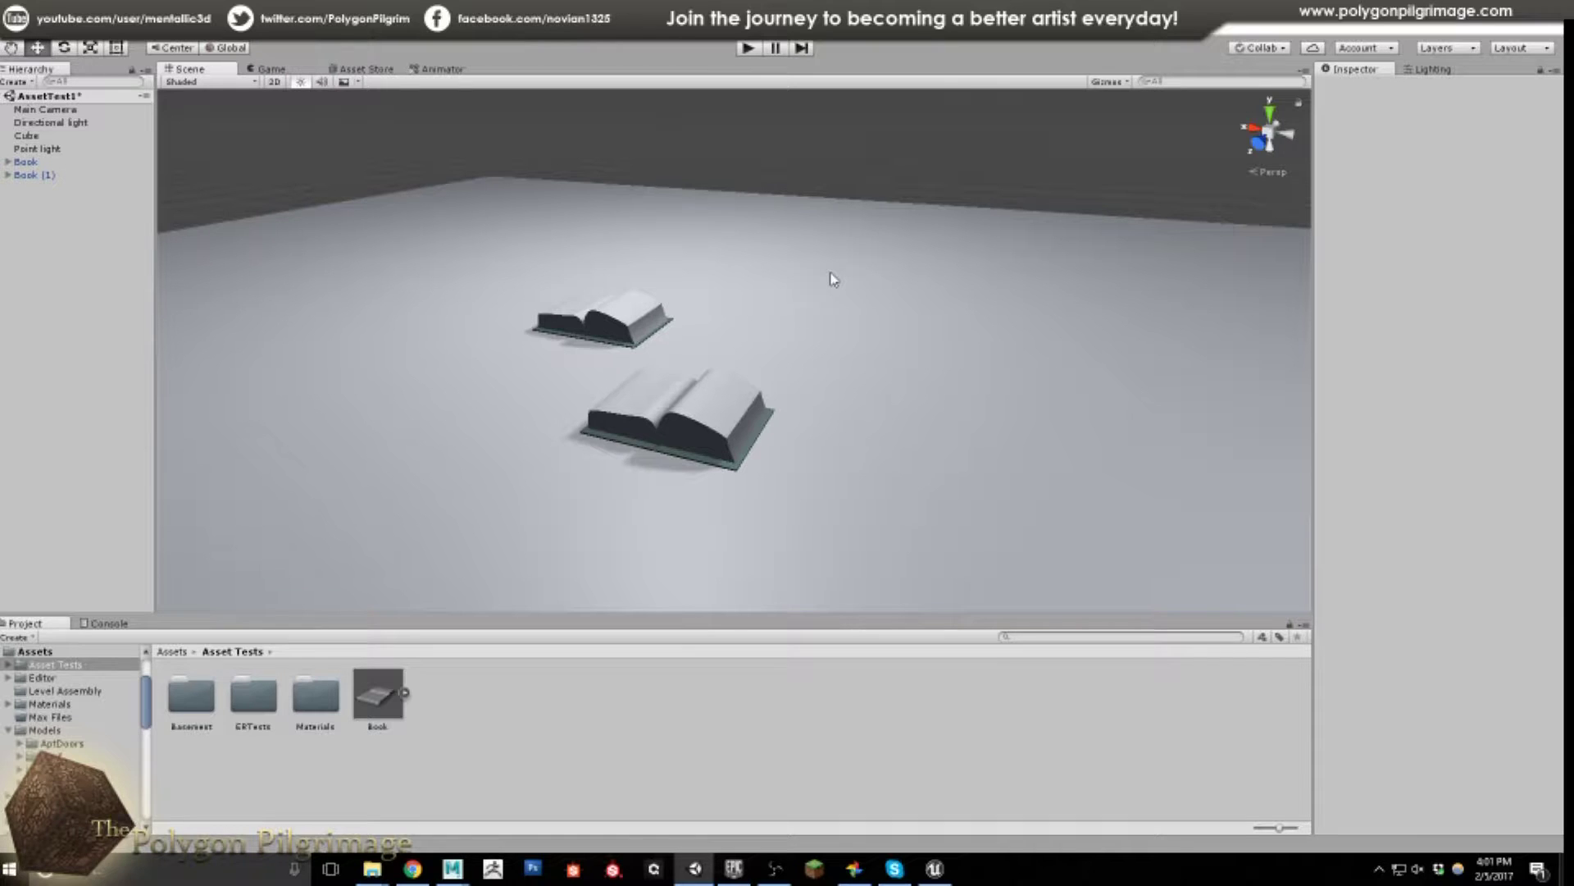
pyautogui.moveTo(875, 333)
pyautogui.keyDown('alt'); pyautogui.mouseDown()
pyautogui.moveTo(913, 341)
pyautogui.moveTo(769, 341)
pyautogui.moveTo(874, 339)
pyautogui.mouseUp(); pyautogui.keyUp('alt')
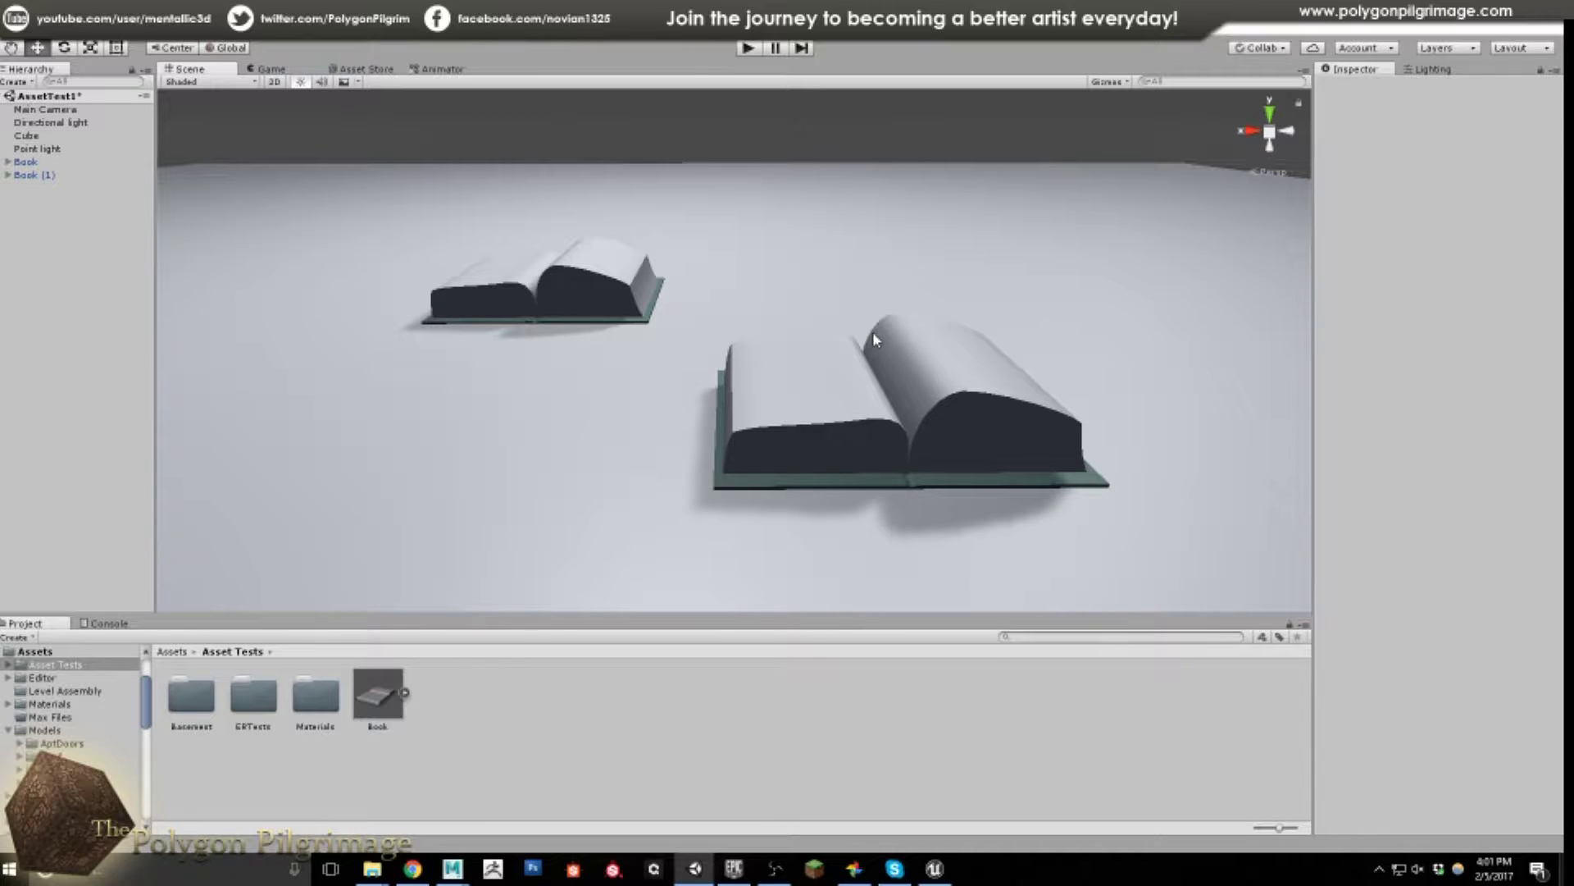
pyautogui.click(602, 267)
pyautogui.click(964, 424)
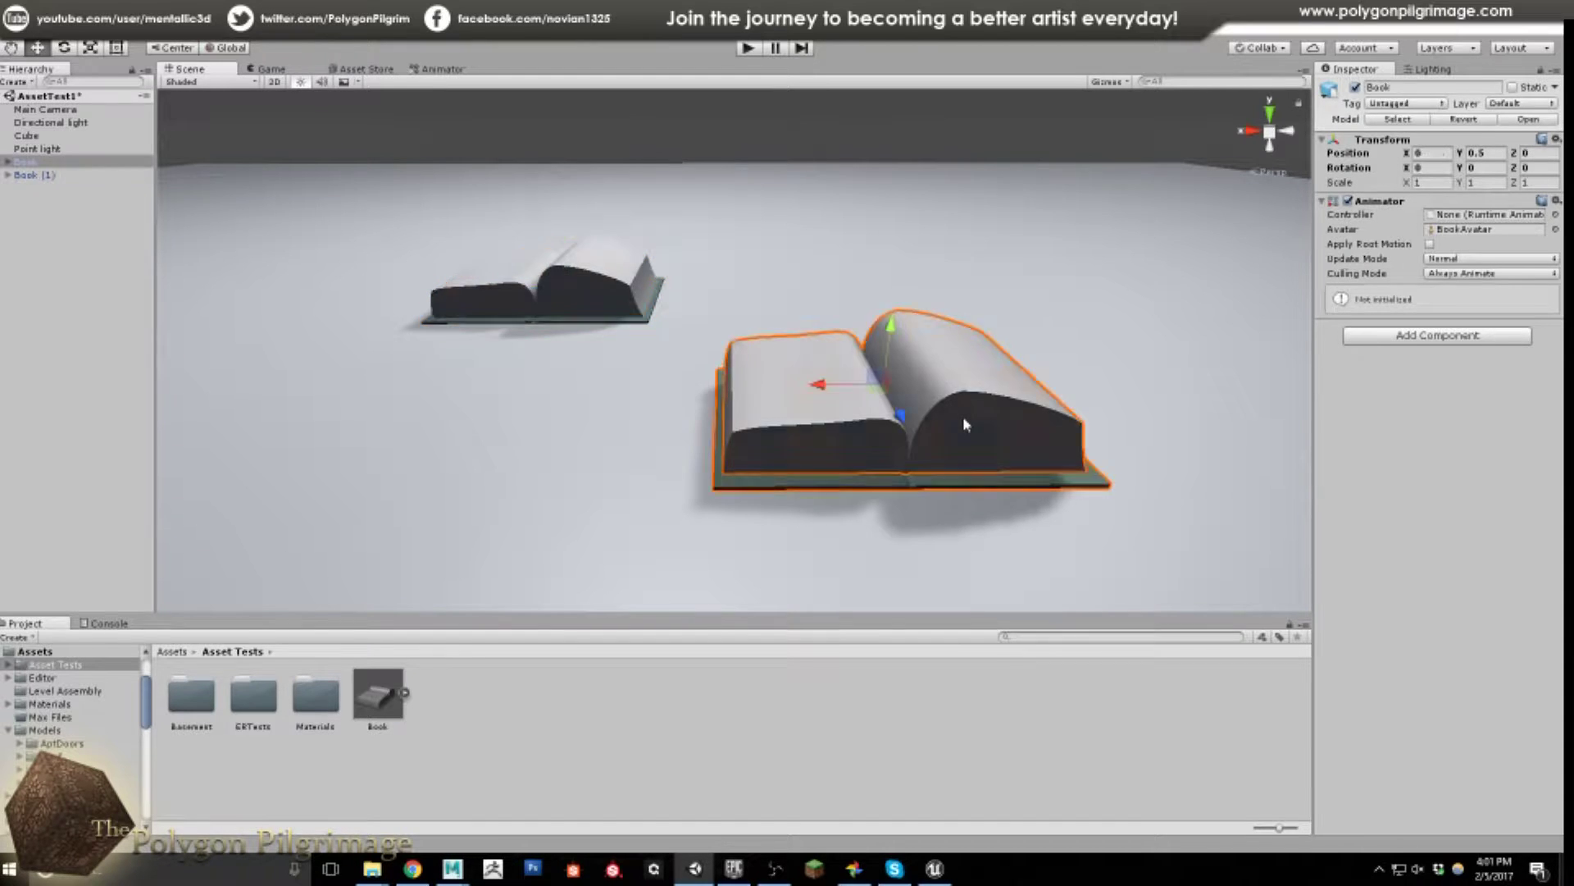
pyautogui.moveTo(453, 868)
pyautogui.click(515, 825)
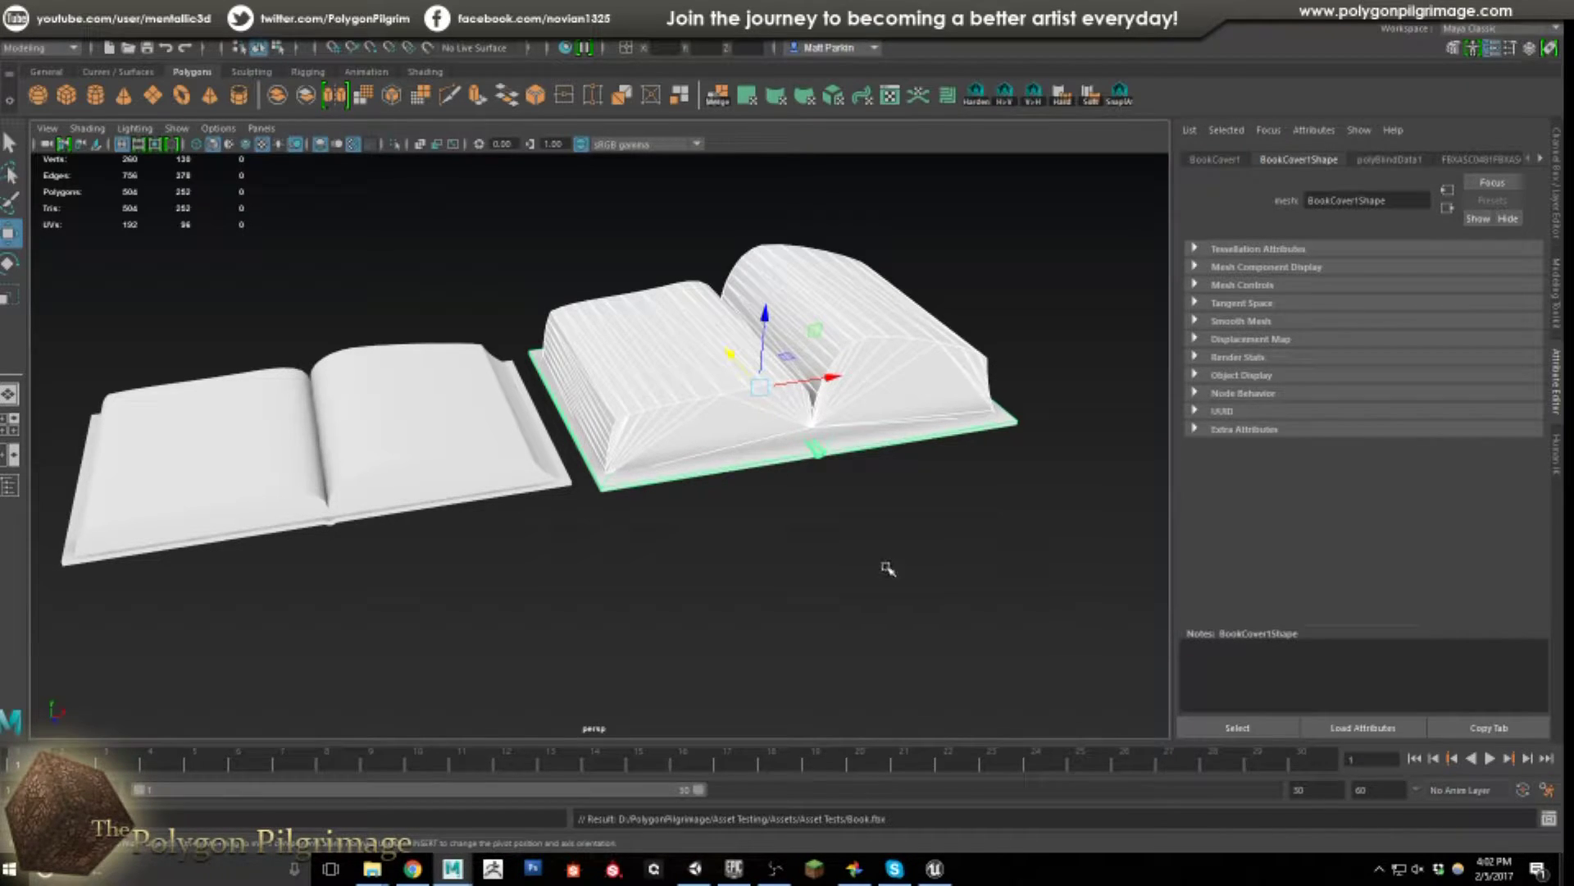
# - Inspect both open books from above, selecting and clearing the pages and covers of each
pyautogui.click(861, 492)
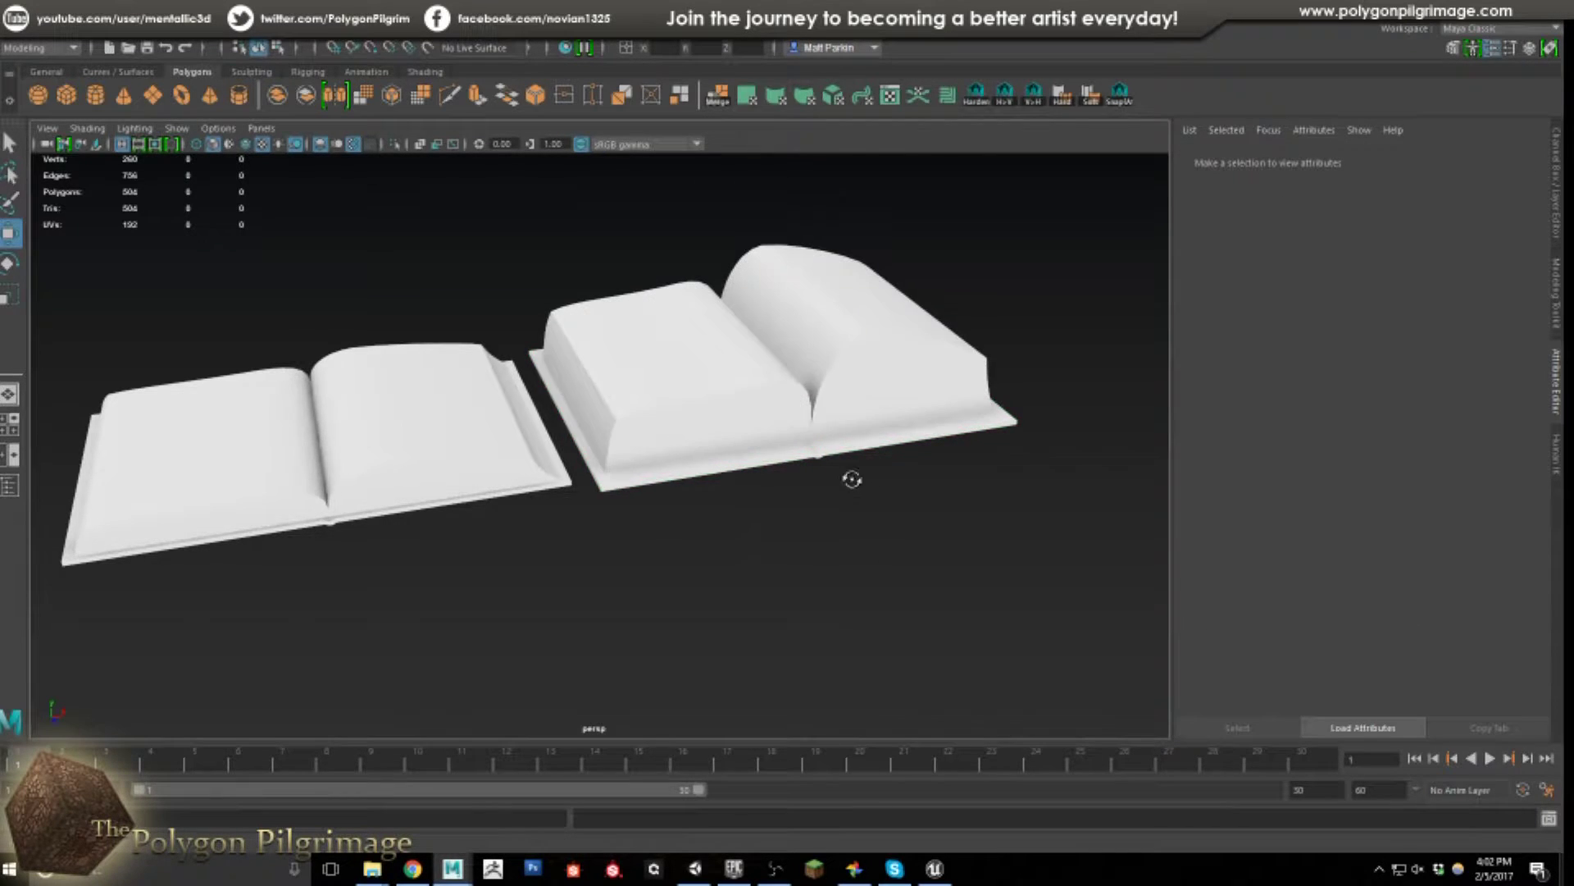
pyautogui.keyDown('alt'); pyautogui.moveTo(852, 479); pyautogui.dragTo(815, 502); pyautogui.keyUp('alt')
pyautogui.click(490, 490)
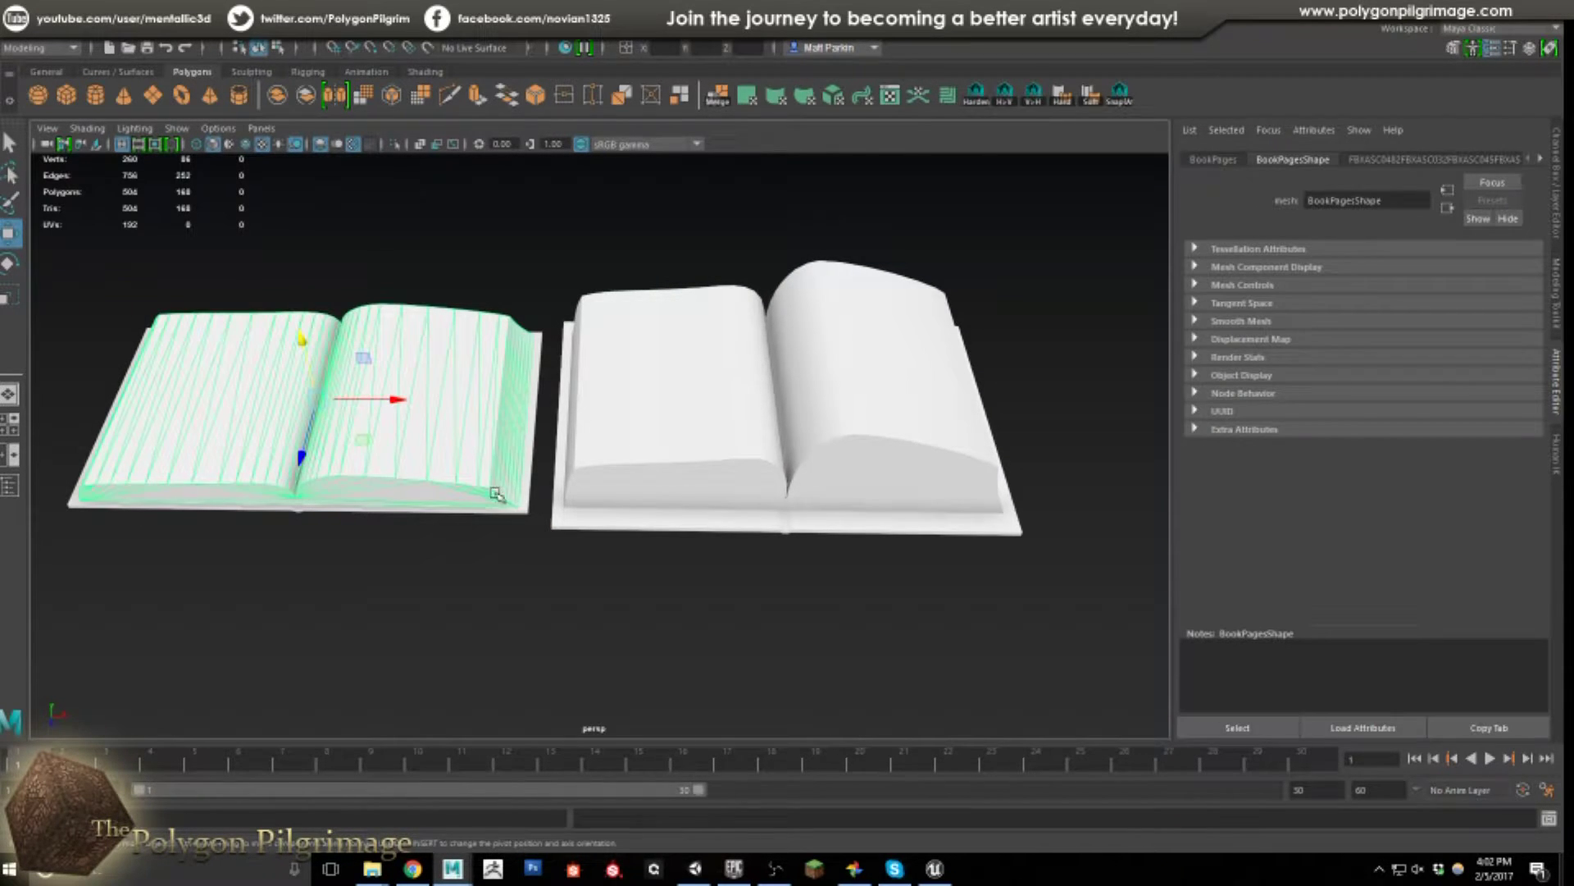
pyautogui.click(697, 583)
pyautogui.click(781, 480)
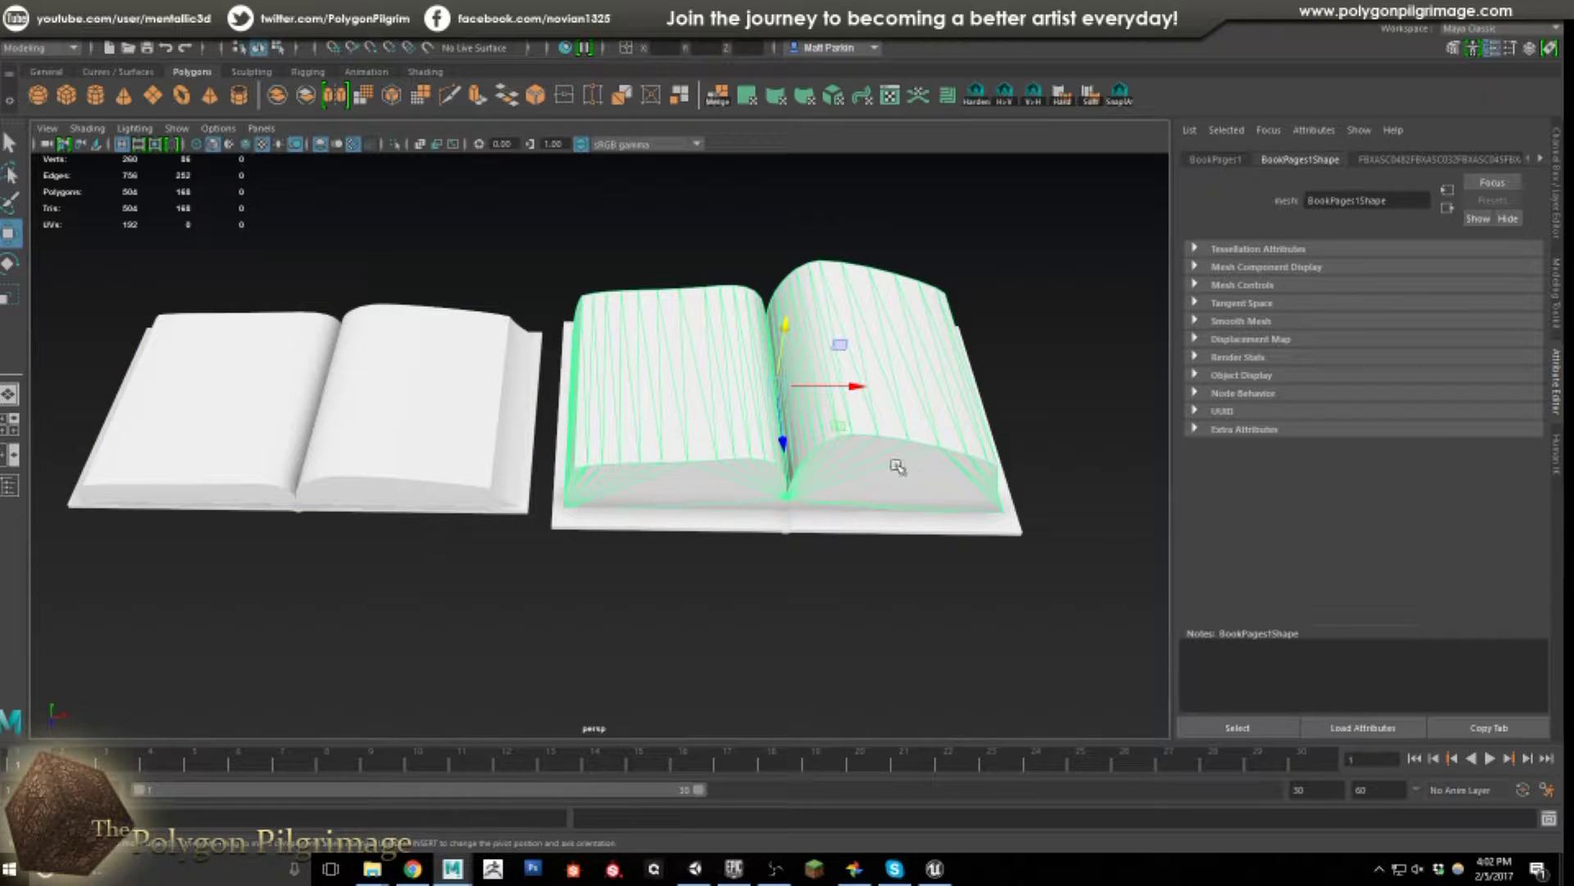
pyautogui.click(864, 529)
pyautogui.keyDown('alt'); pyautogui.moveTo(850, 583); pyautogui.dragTo(768, 426); pyautogui.keyUp('alt')
pyautogui.click(697, 437)
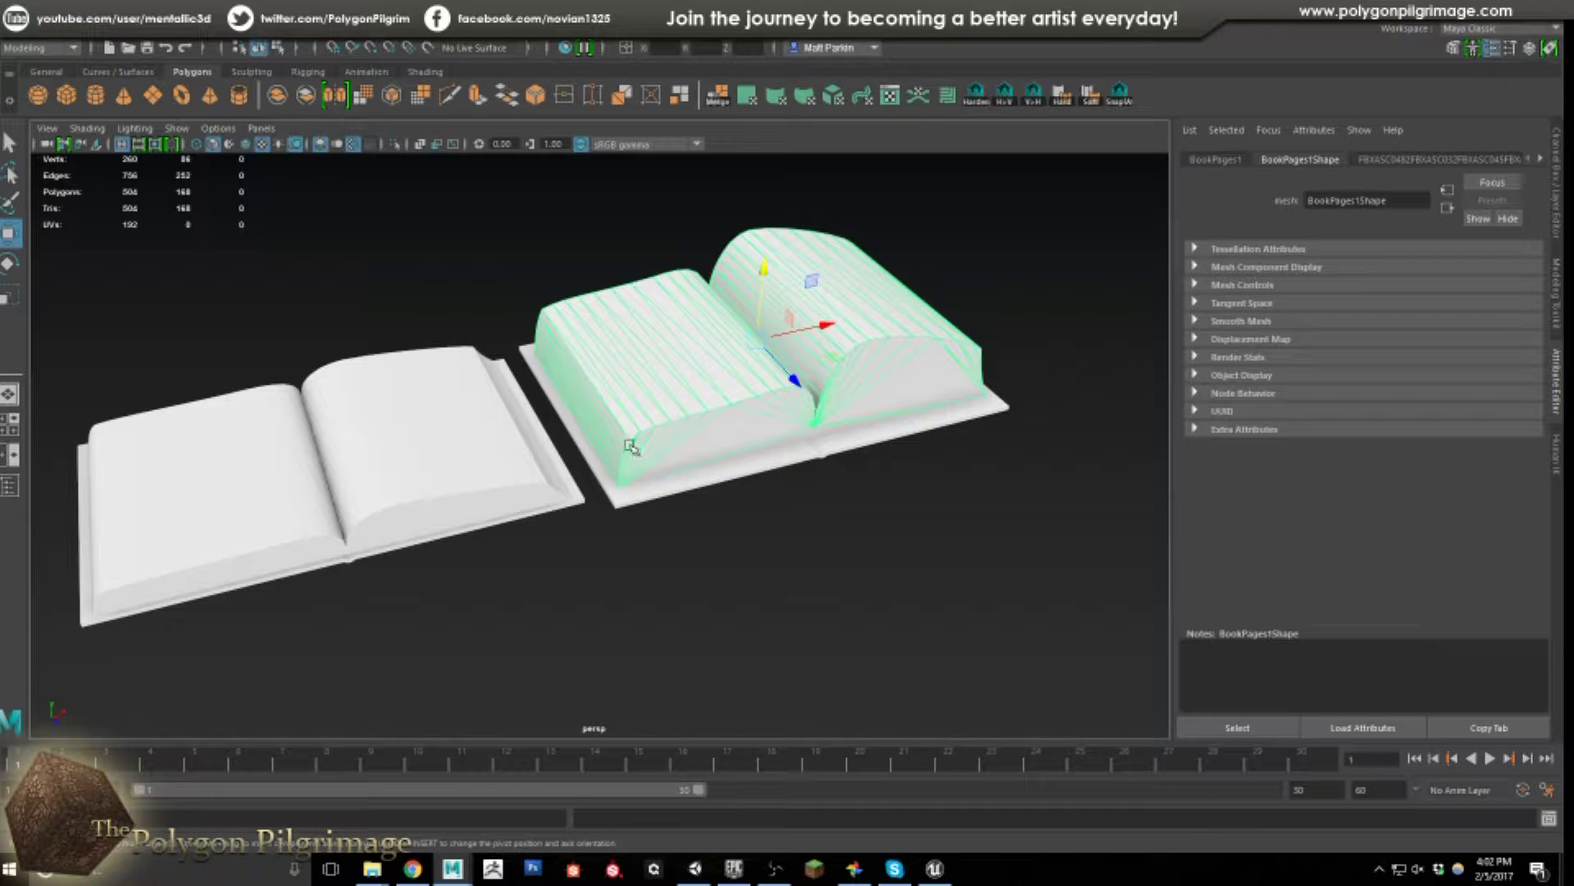
pyautogui.click(722, 518)
# - Centre the left book in a top-down view, marquee-select it, and reach the Send To Unreal menu
pyautogui.keyDown('alt'); pyautogui.moveTo(515, 503); pyautogui.dragTo(626, 534); pyautogui.keyUp('alt')
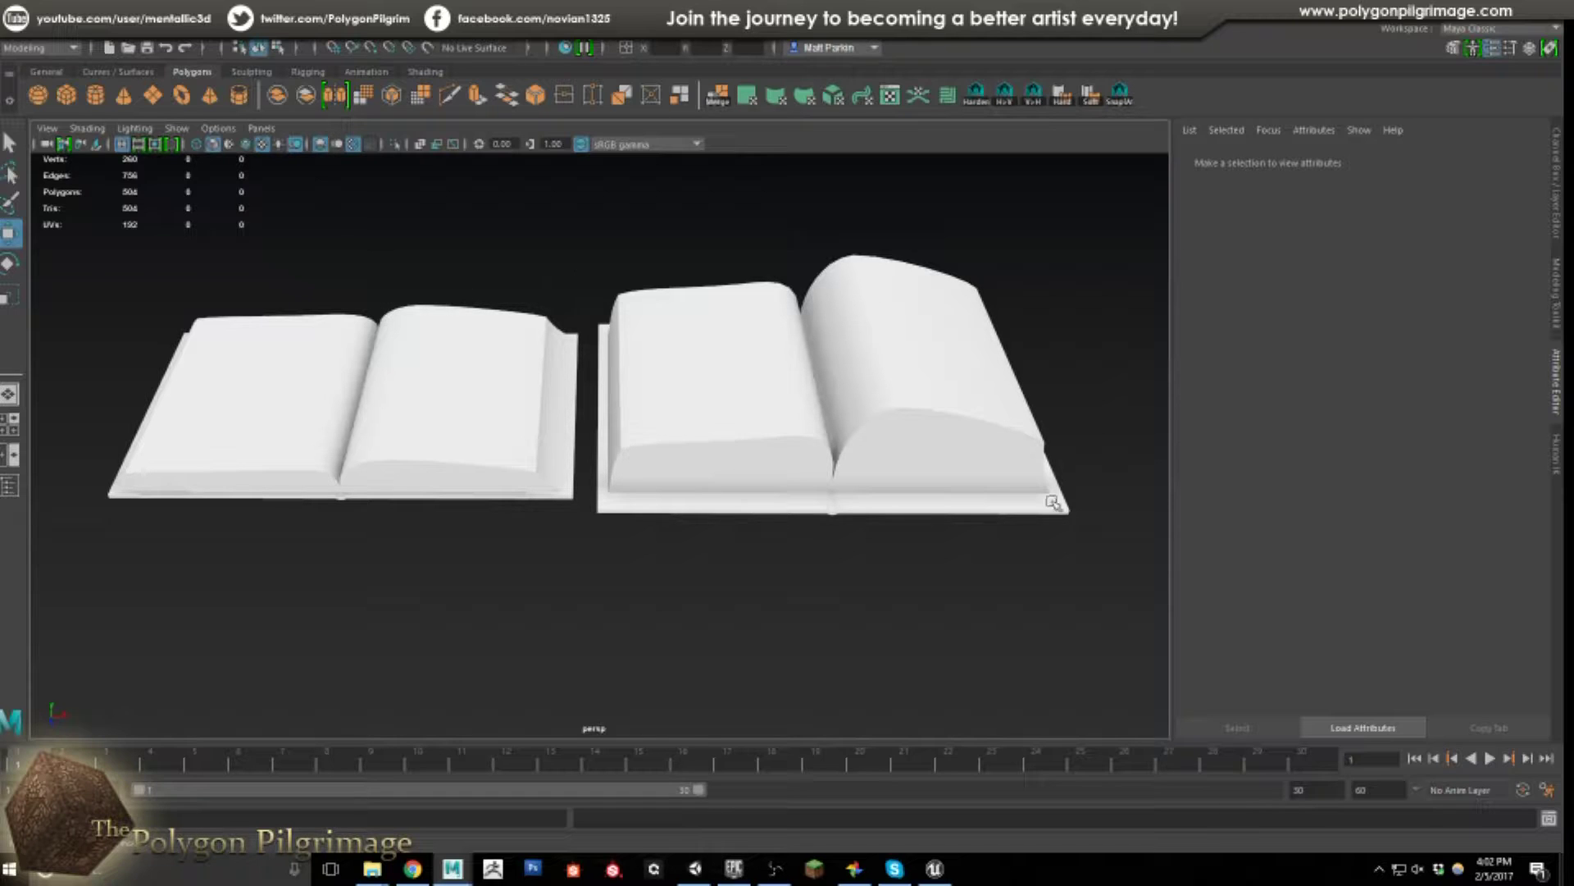
pyautogui.moveTo(733, 428)
pyautogui.keyDown('alt'); pyautogui.mouseDown()
pyautogui.moveTo(740, 495)
pyautogui.moveTo(735, 429)
pyautogui.moveTo(794, 382)
pyautogui.moveTo(836, 376)
pyautogui.moveTo(739, 423)
pyautogui.mouseUp(); pyautogui.keyUp('alt')
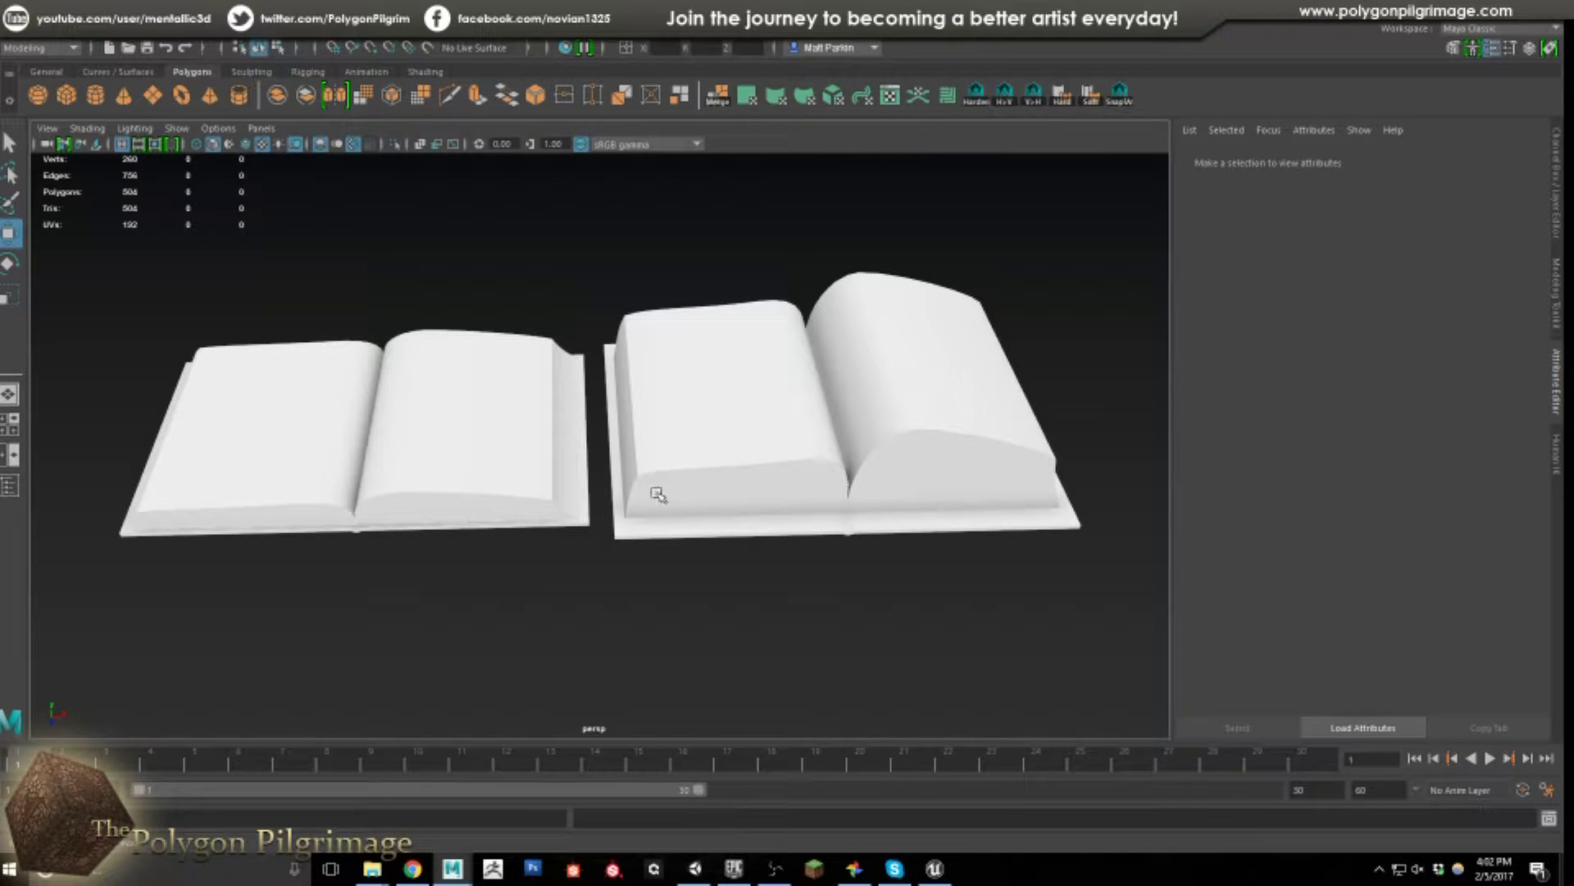
pyautogui.keyDown('alt'); pyautogui.moveTo(376, 327); pyautogui.dragTo(636, 334, button='middle'); pyautogui.keyUp('alt')
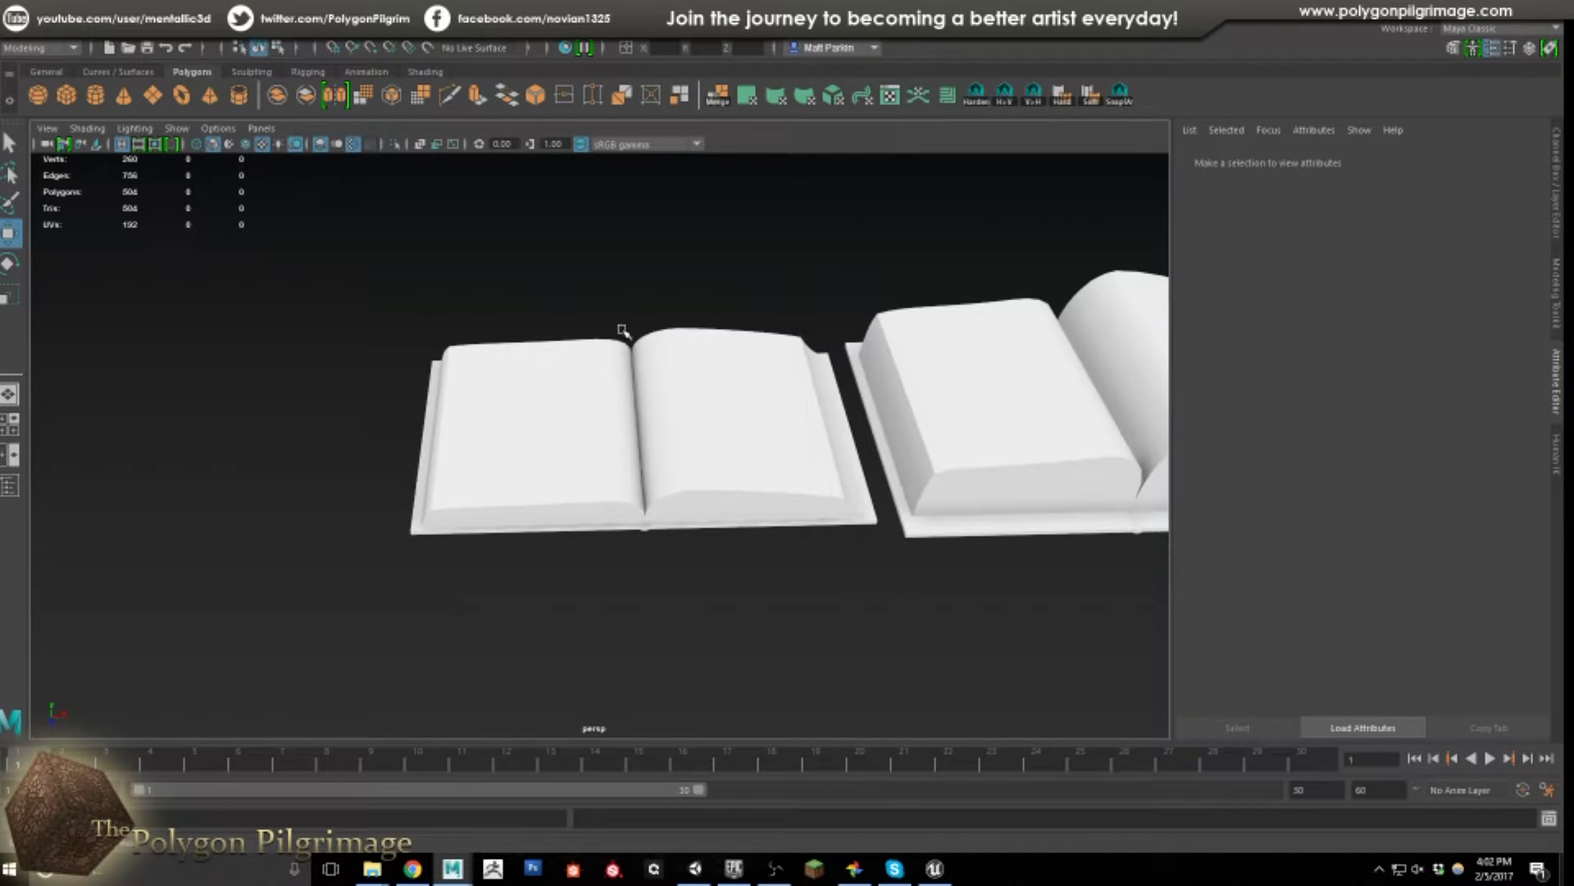
pyautogui.moveTo(410, 275); pyautogui.dragTo(840, 623)
pyautogui.click(15, 33)
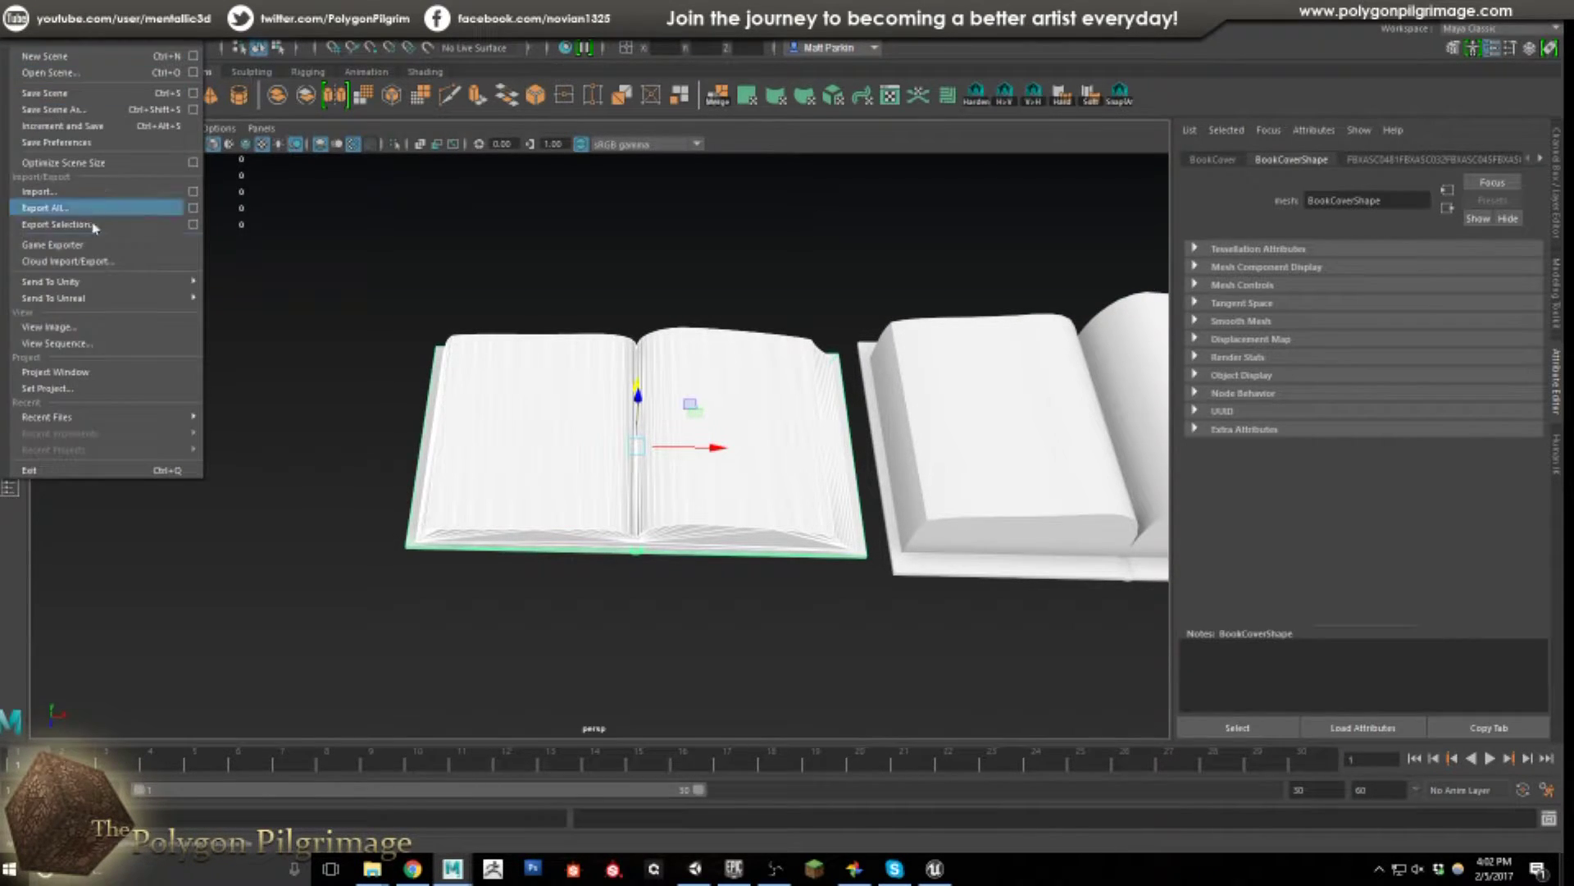
pyautogui.moveTo(114, 303)
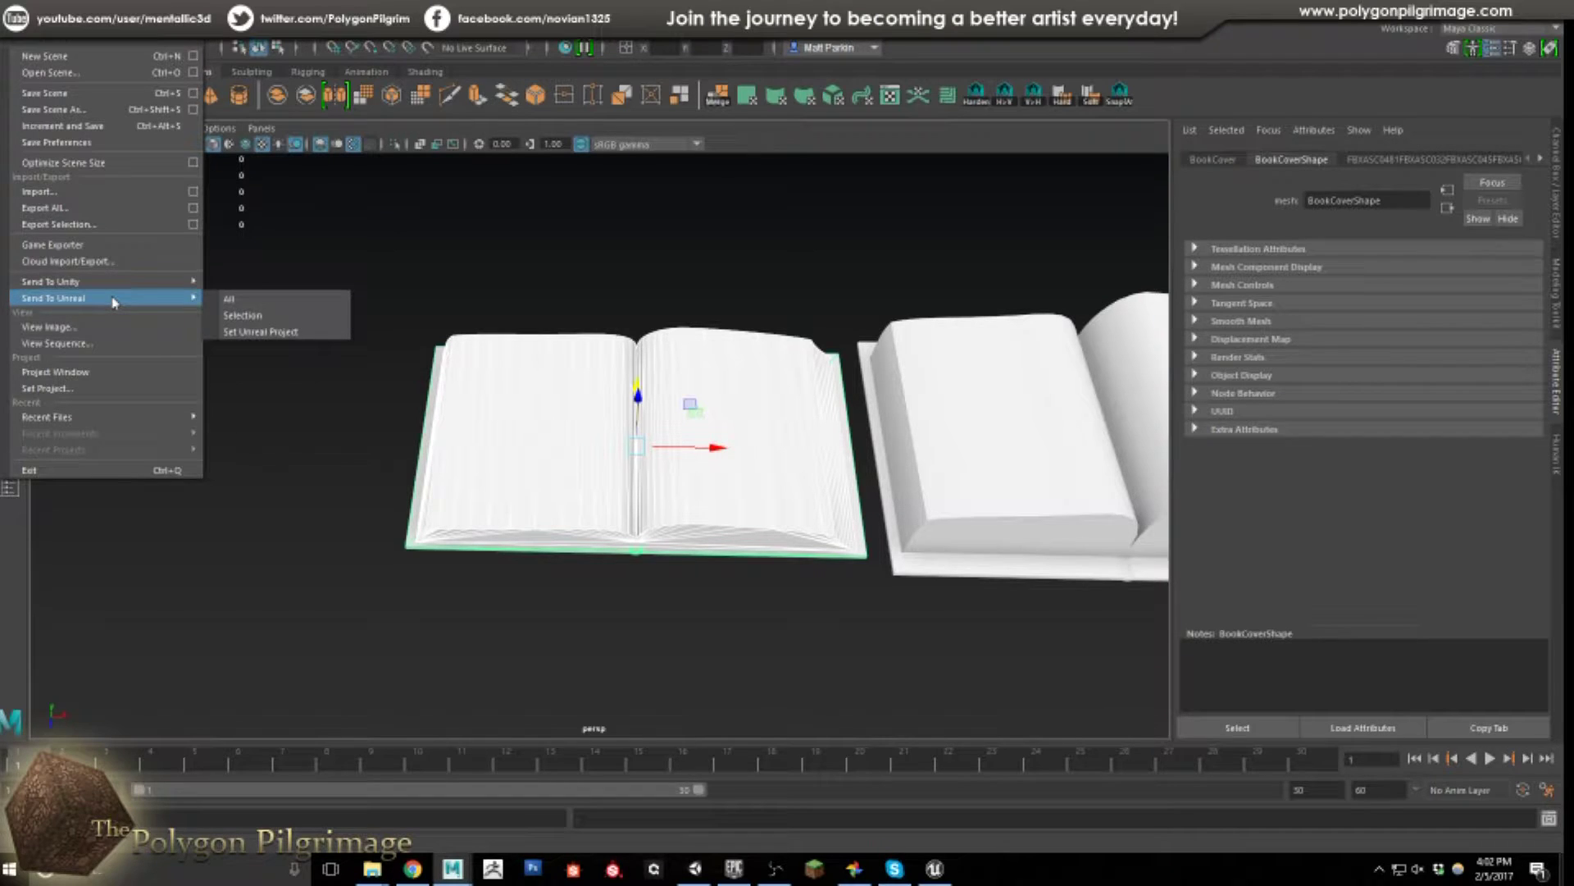
# - Set the Unreal project to LearningUE4 in D: Documents\Unreal Projects
pyautogui.click(261, 331)
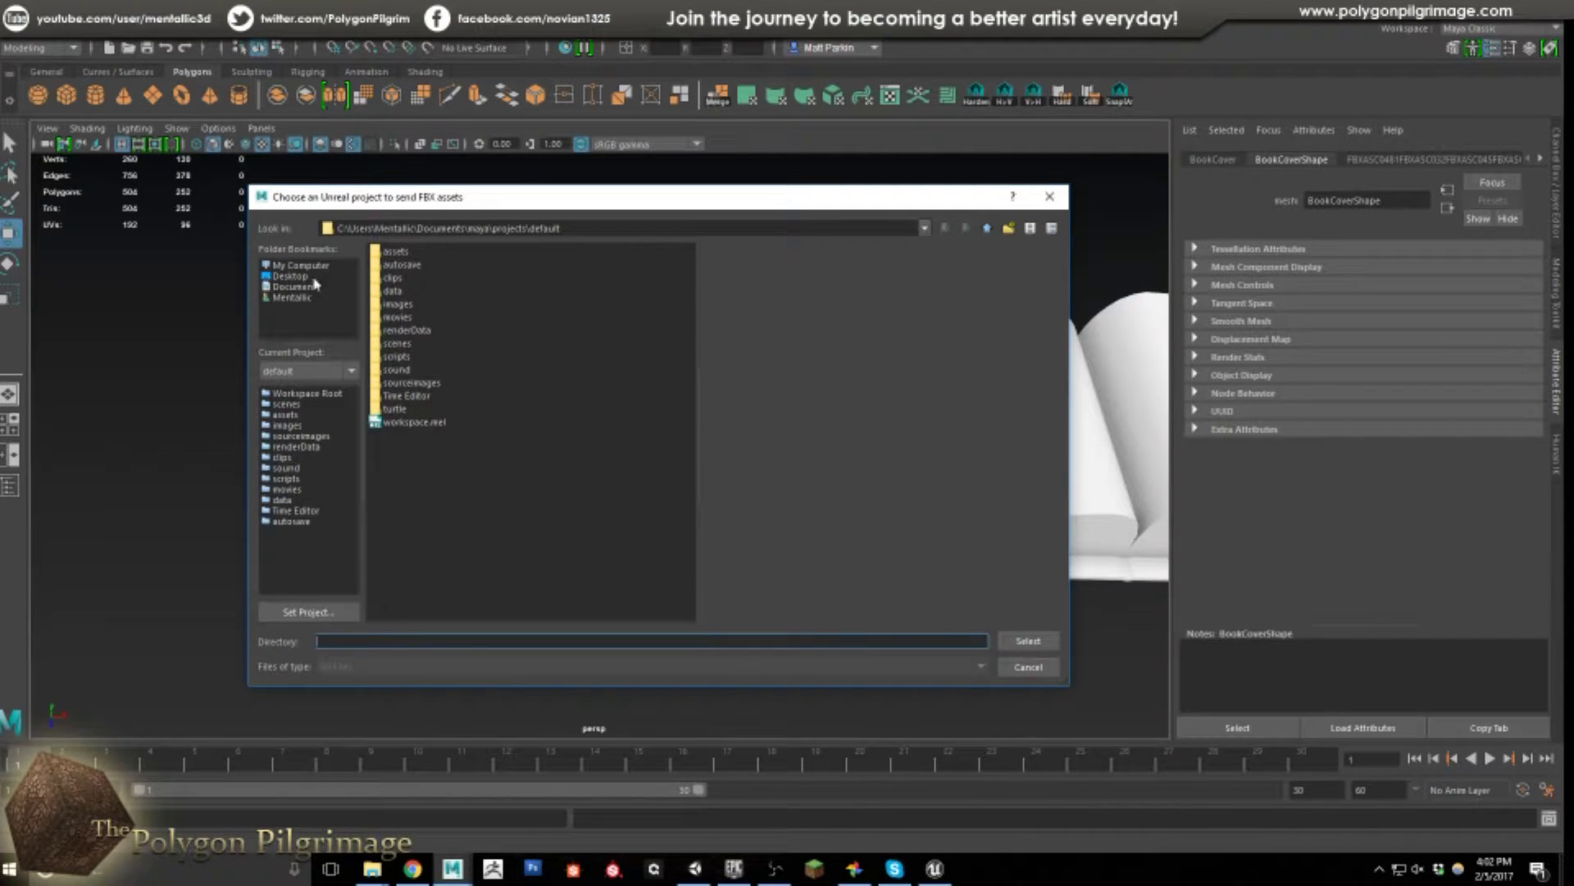
pyautogui.click(294, 267)
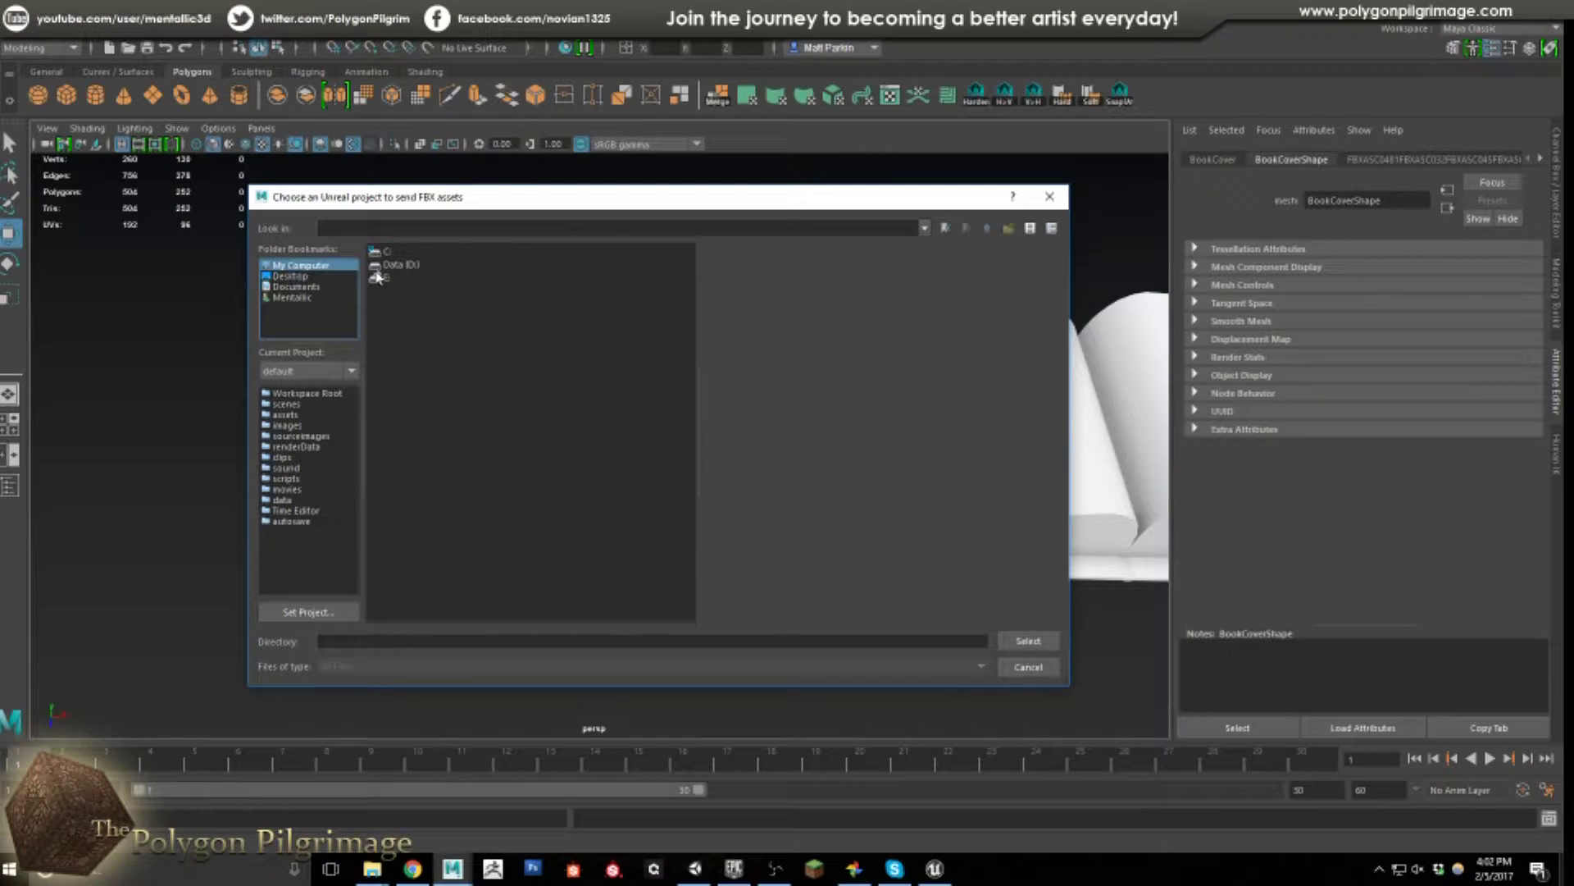
pyautogui.click(394, 264)
pyautogui.click(294, 286)
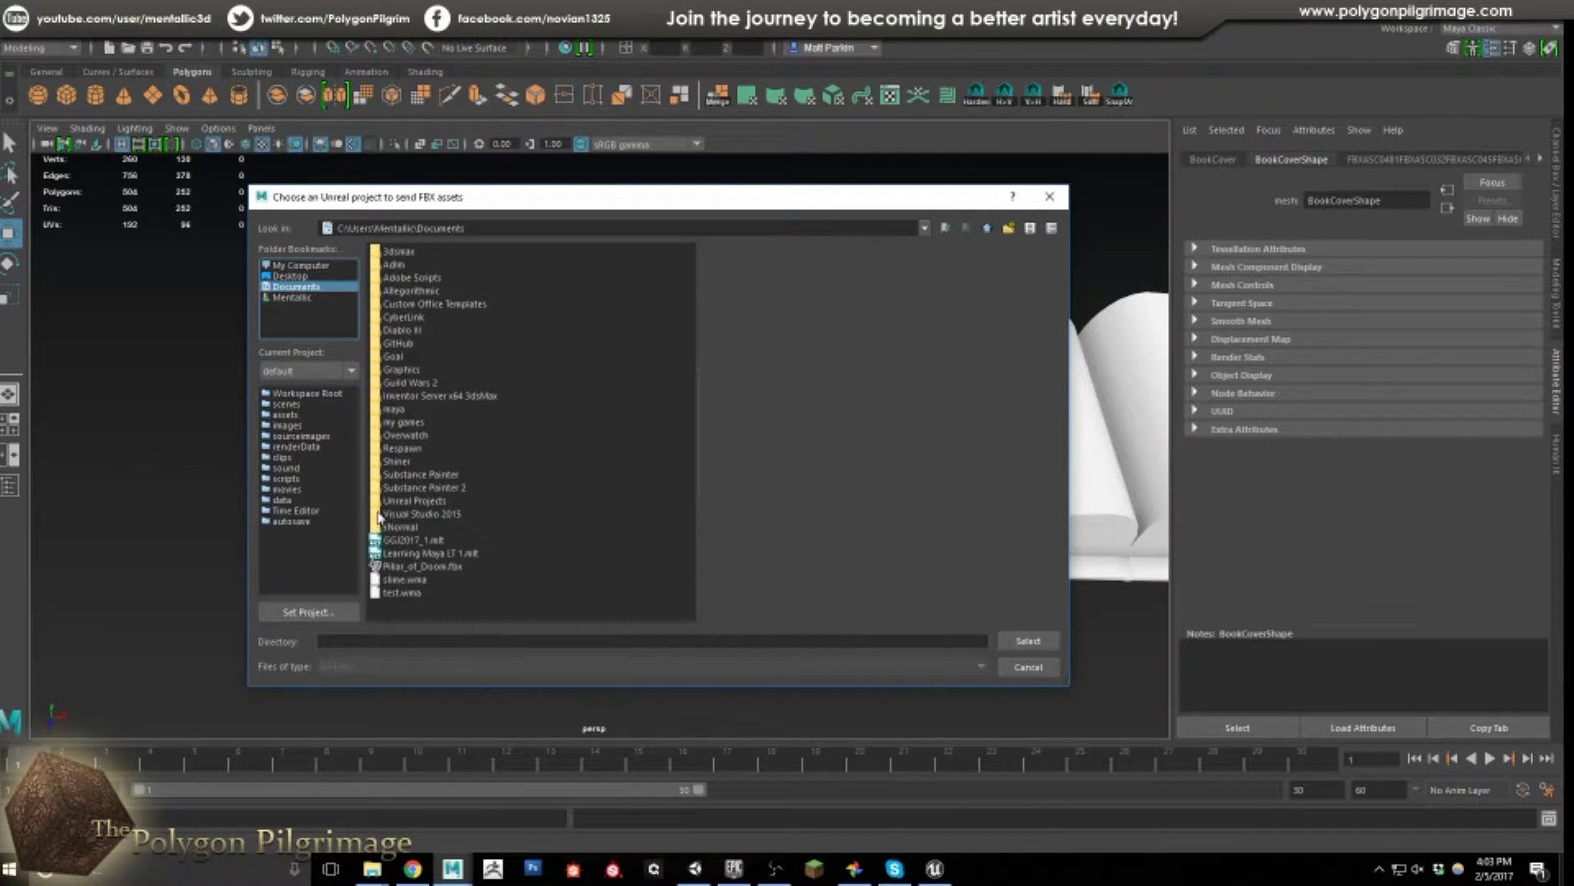
pyautogui.doubleClick(385, 501)
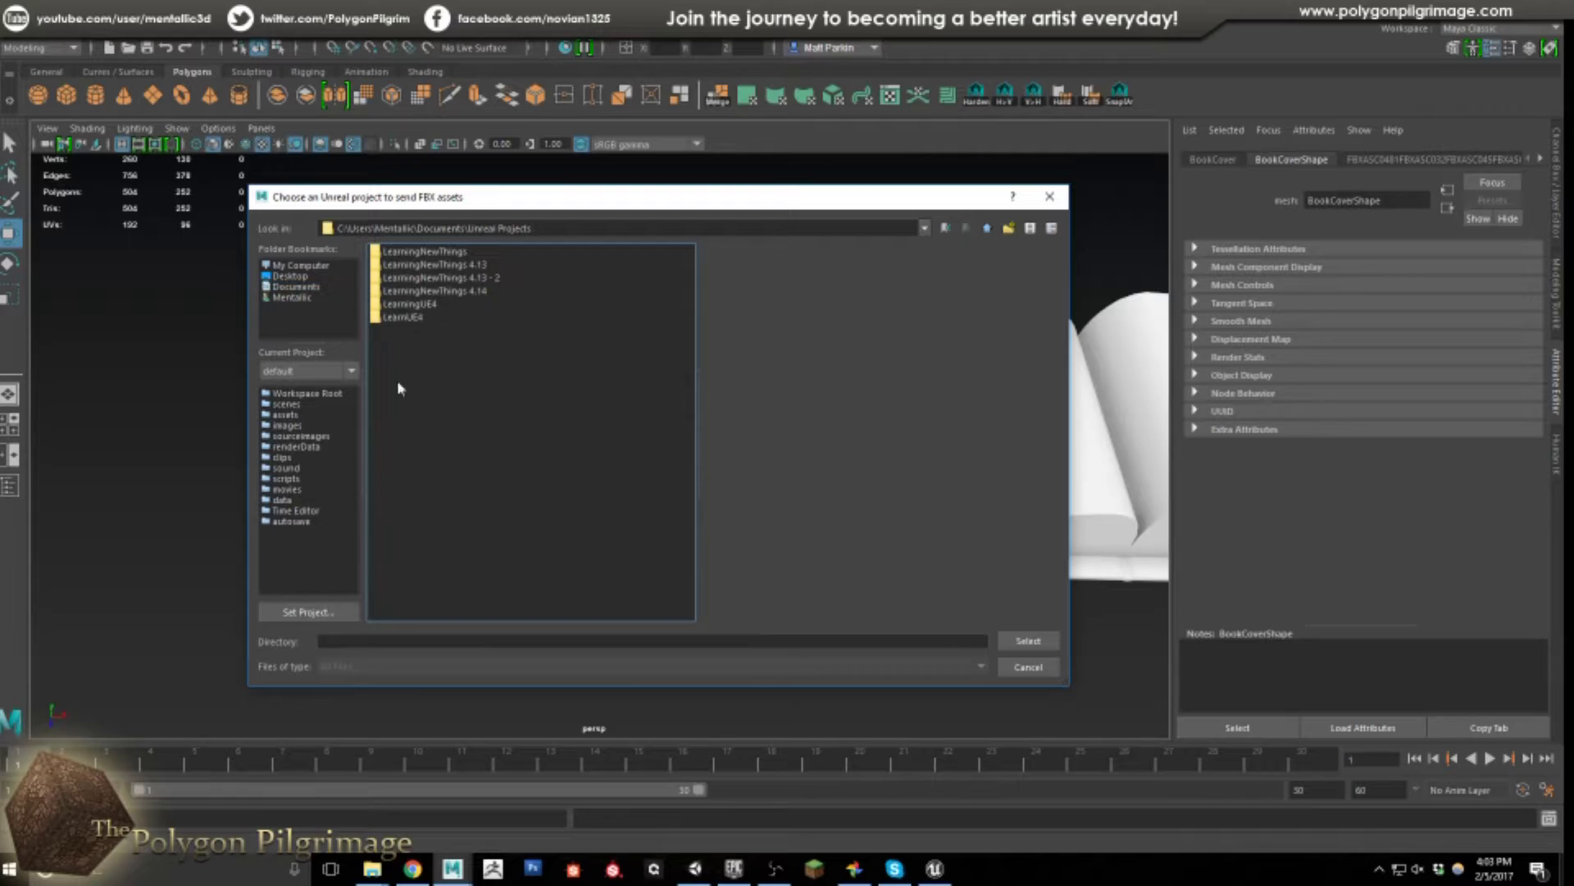
pyautogui.doubleClick(379, 305)
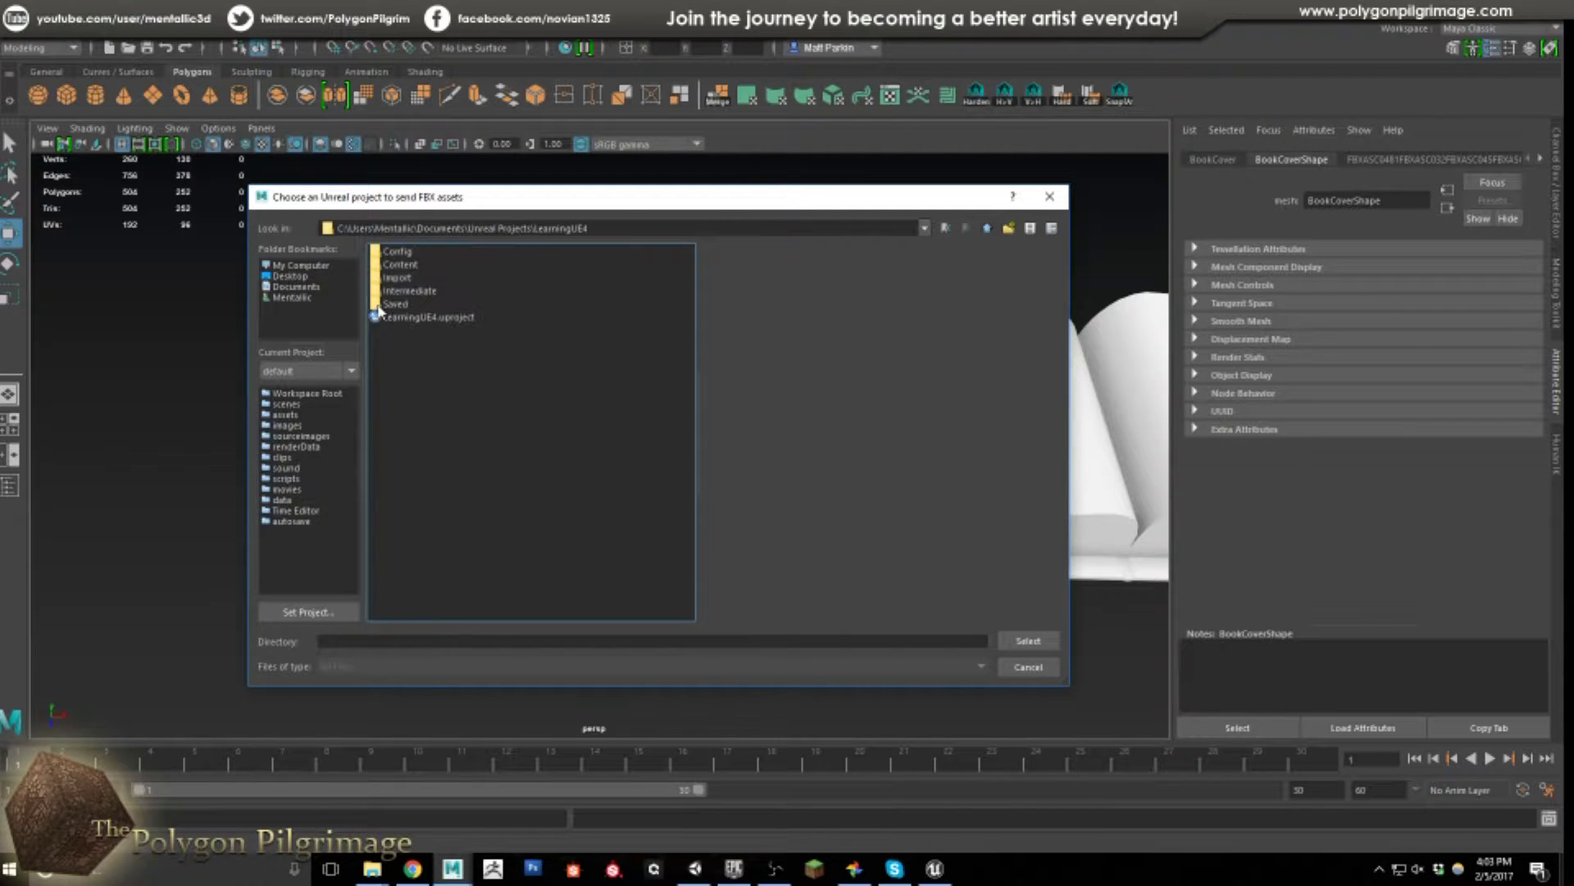
pyautogui.click(988, 229)
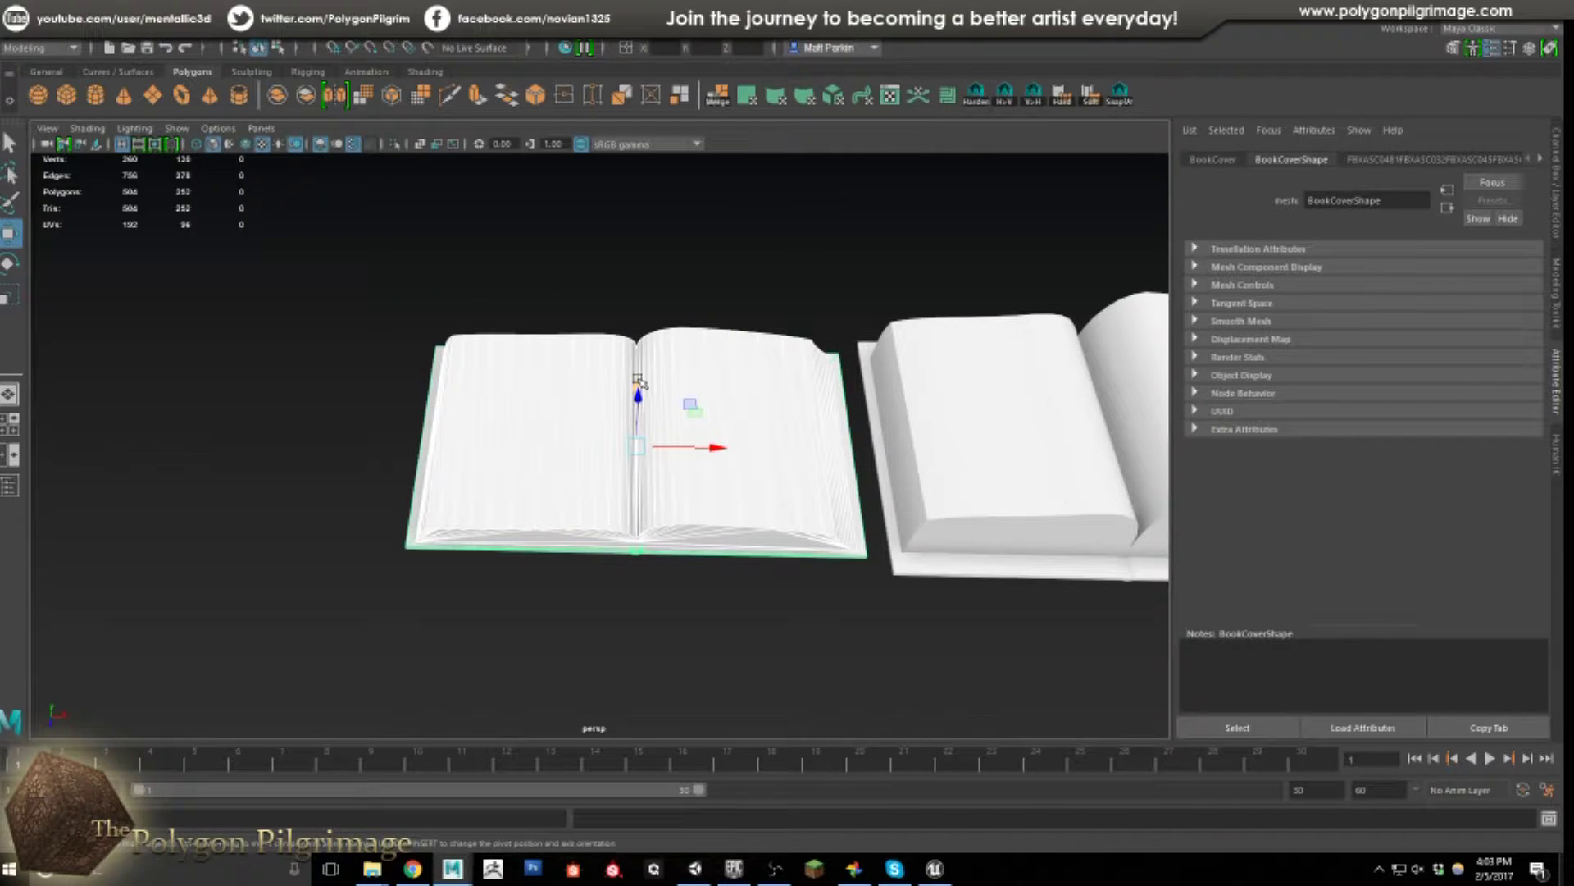
# - Send the selected book to Unreal, overwriting Book.fbx in LearningUE4's Content folder
pyautogui.click(11, 41)
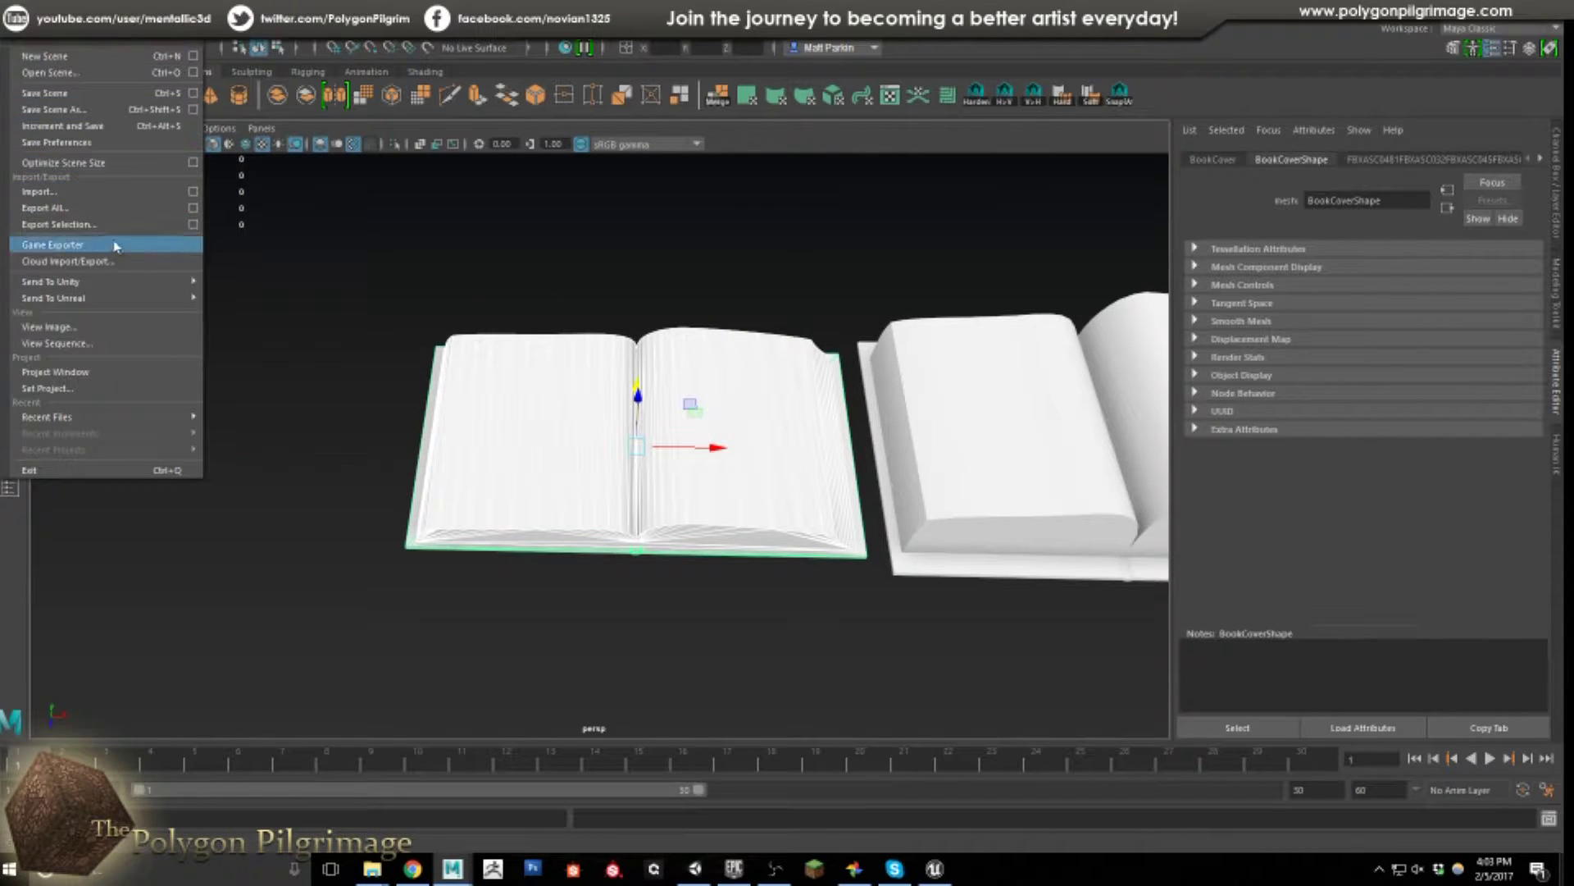
pyautogui.moveTo(131, 300)
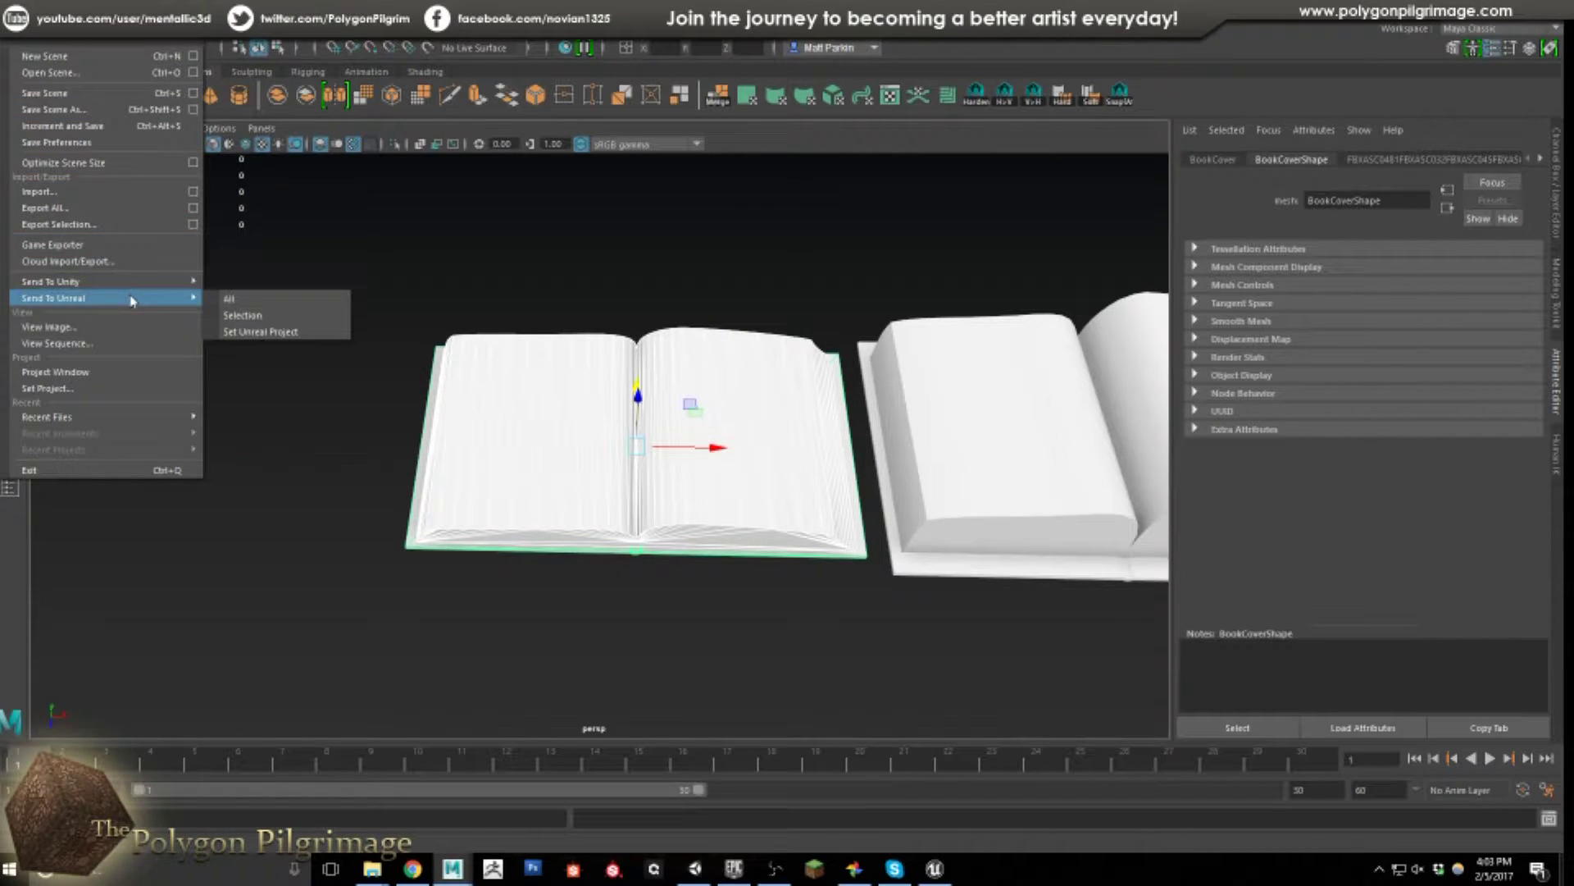
pyautogui.click(242, 315)
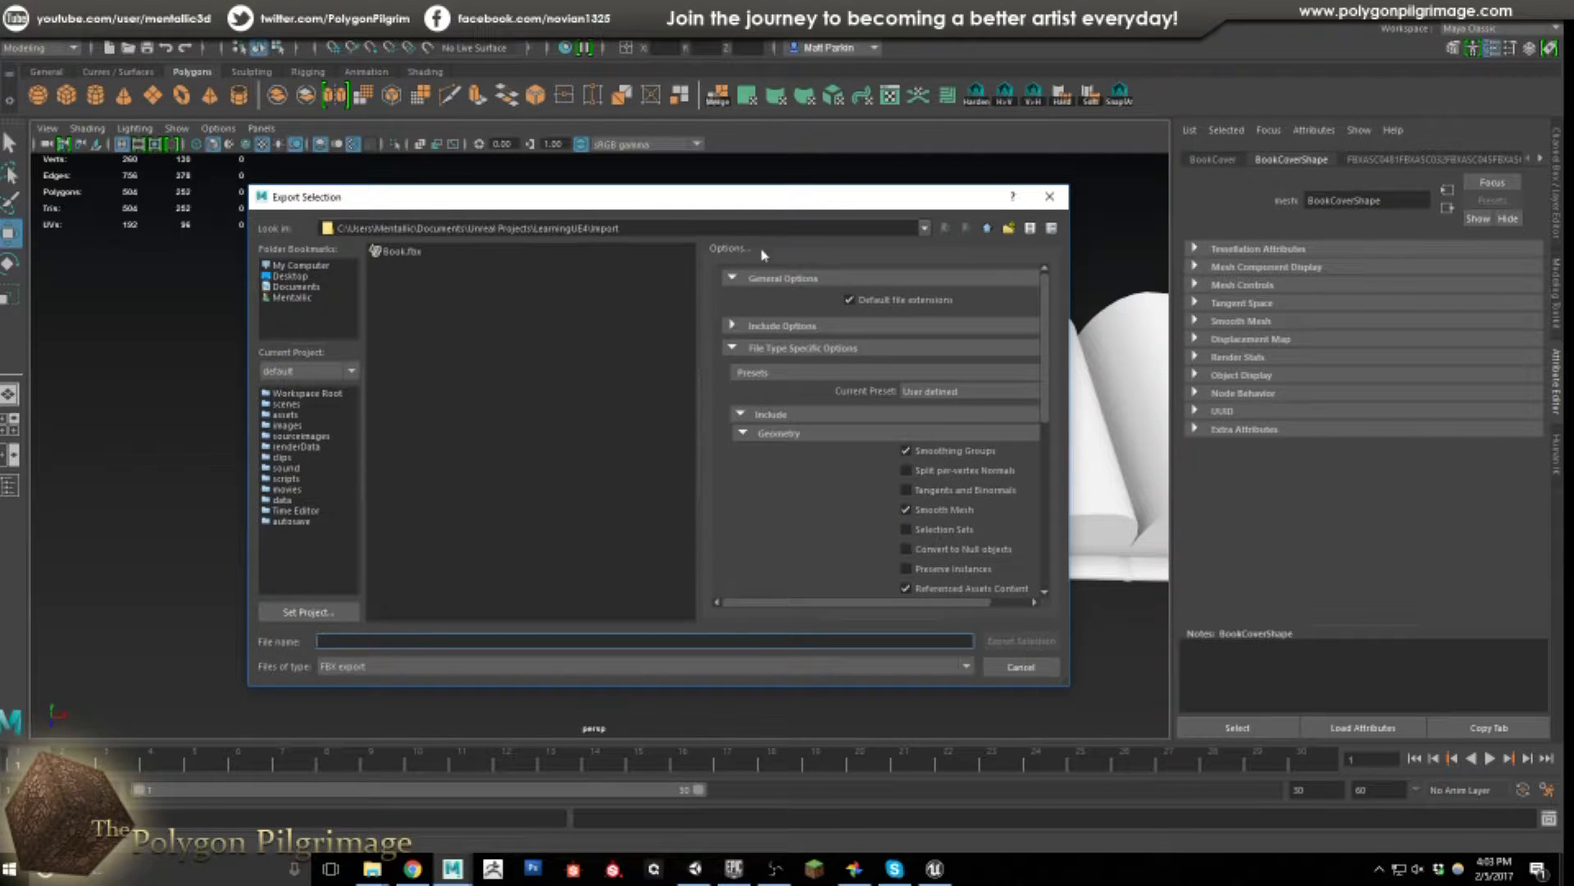
pyautogui.click(986, 230)
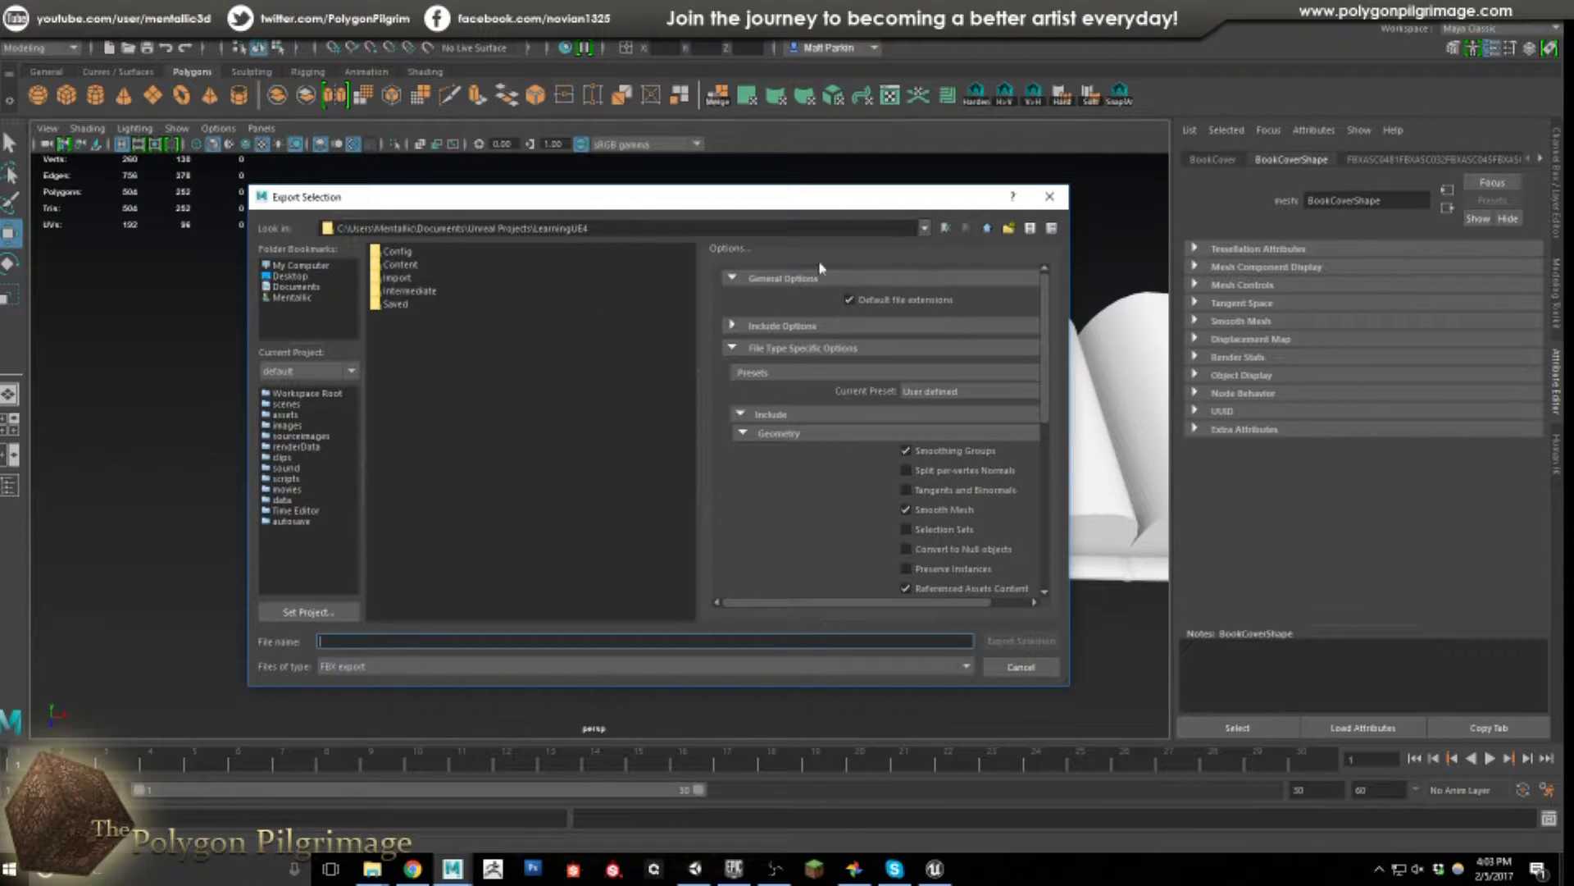
pyautogui.doubleClick(385, 270)
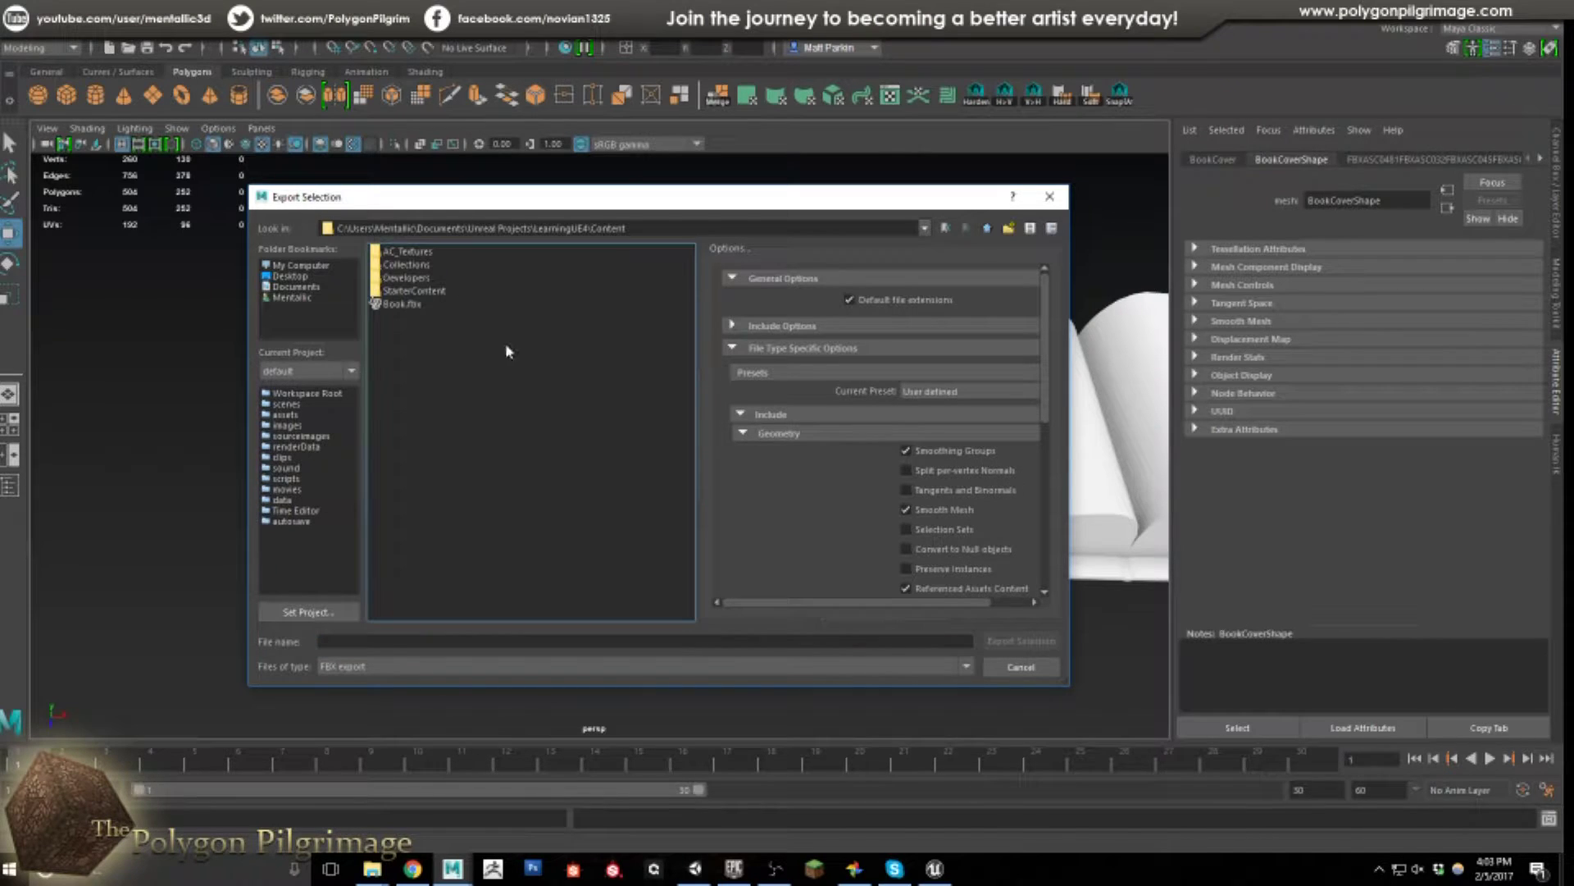
pyautogui.click(401, 305)
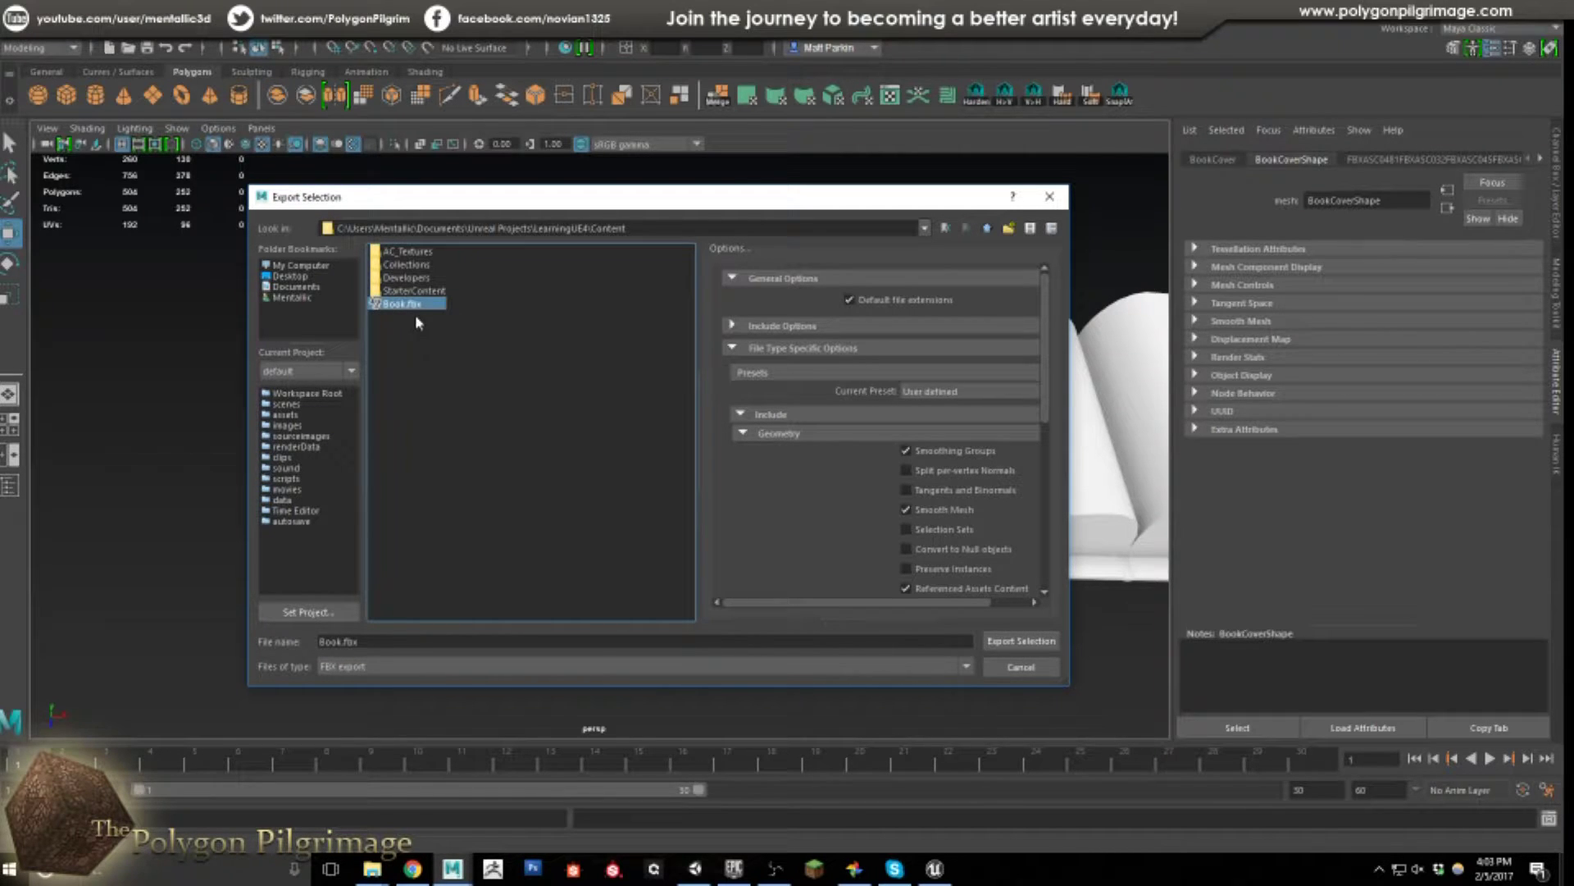
pyautogui.moveTo(1044, 360); pyautogui.dragTo(1043, 405)
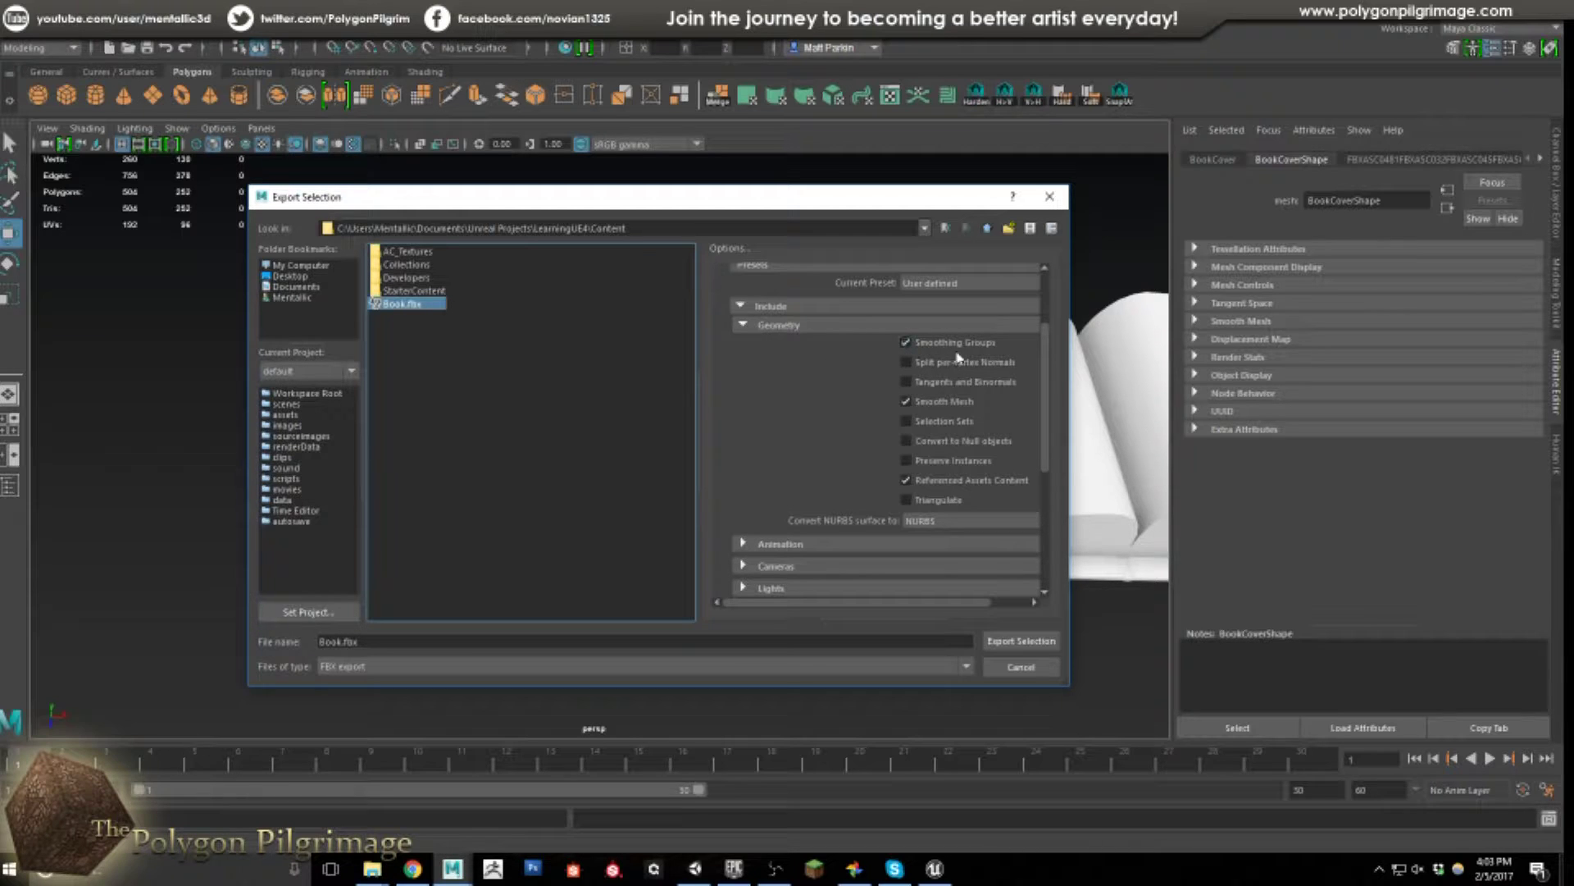
pyautogui.click(1039, 641)
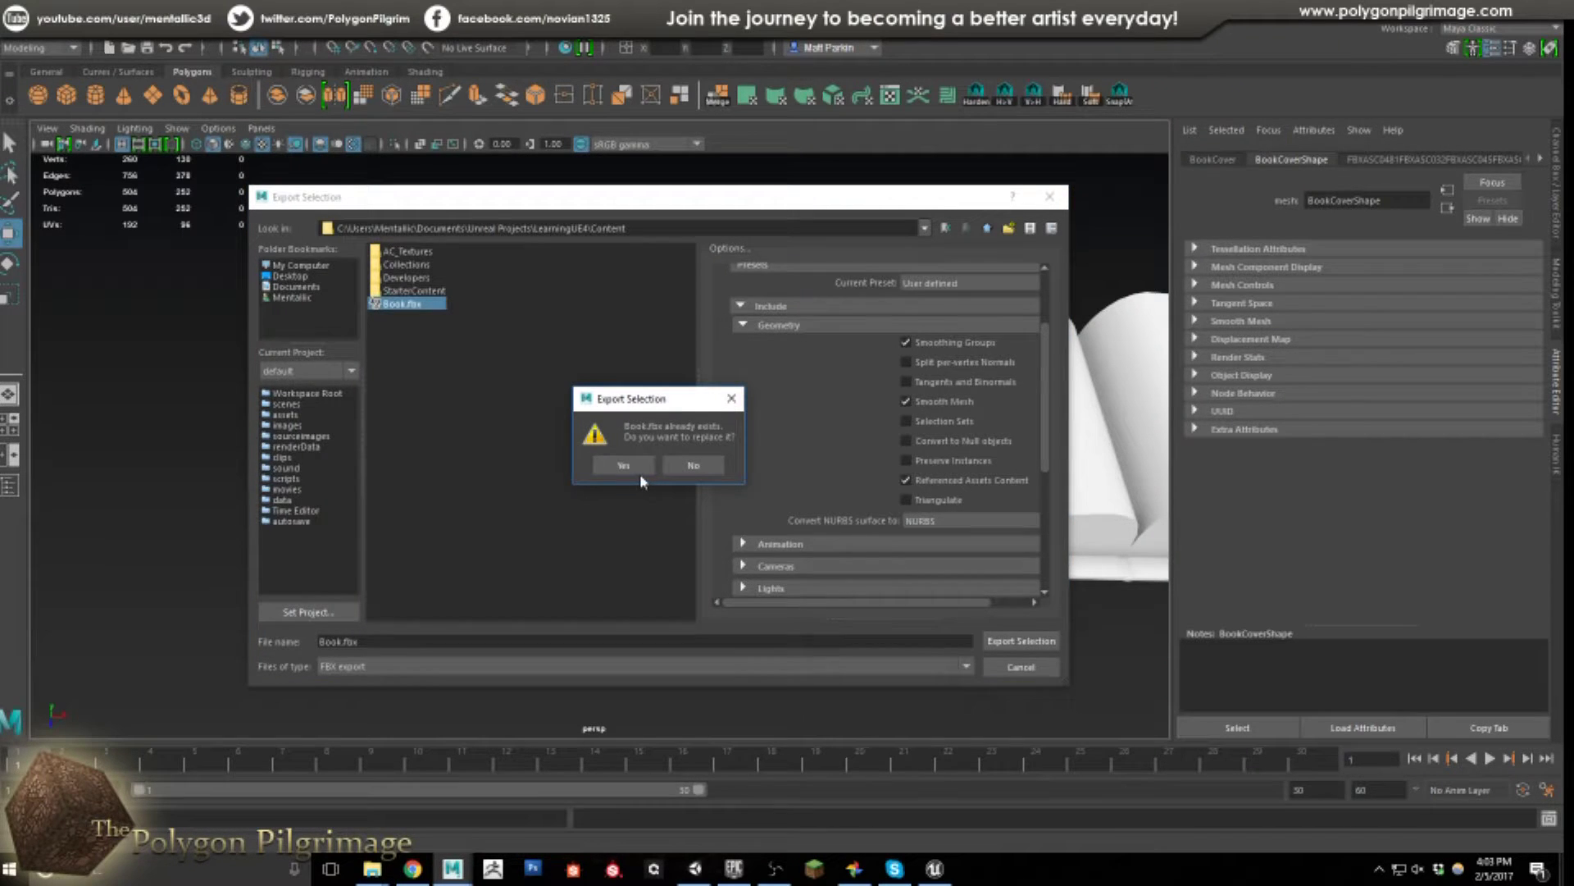
pyautogui.click(623, 465)
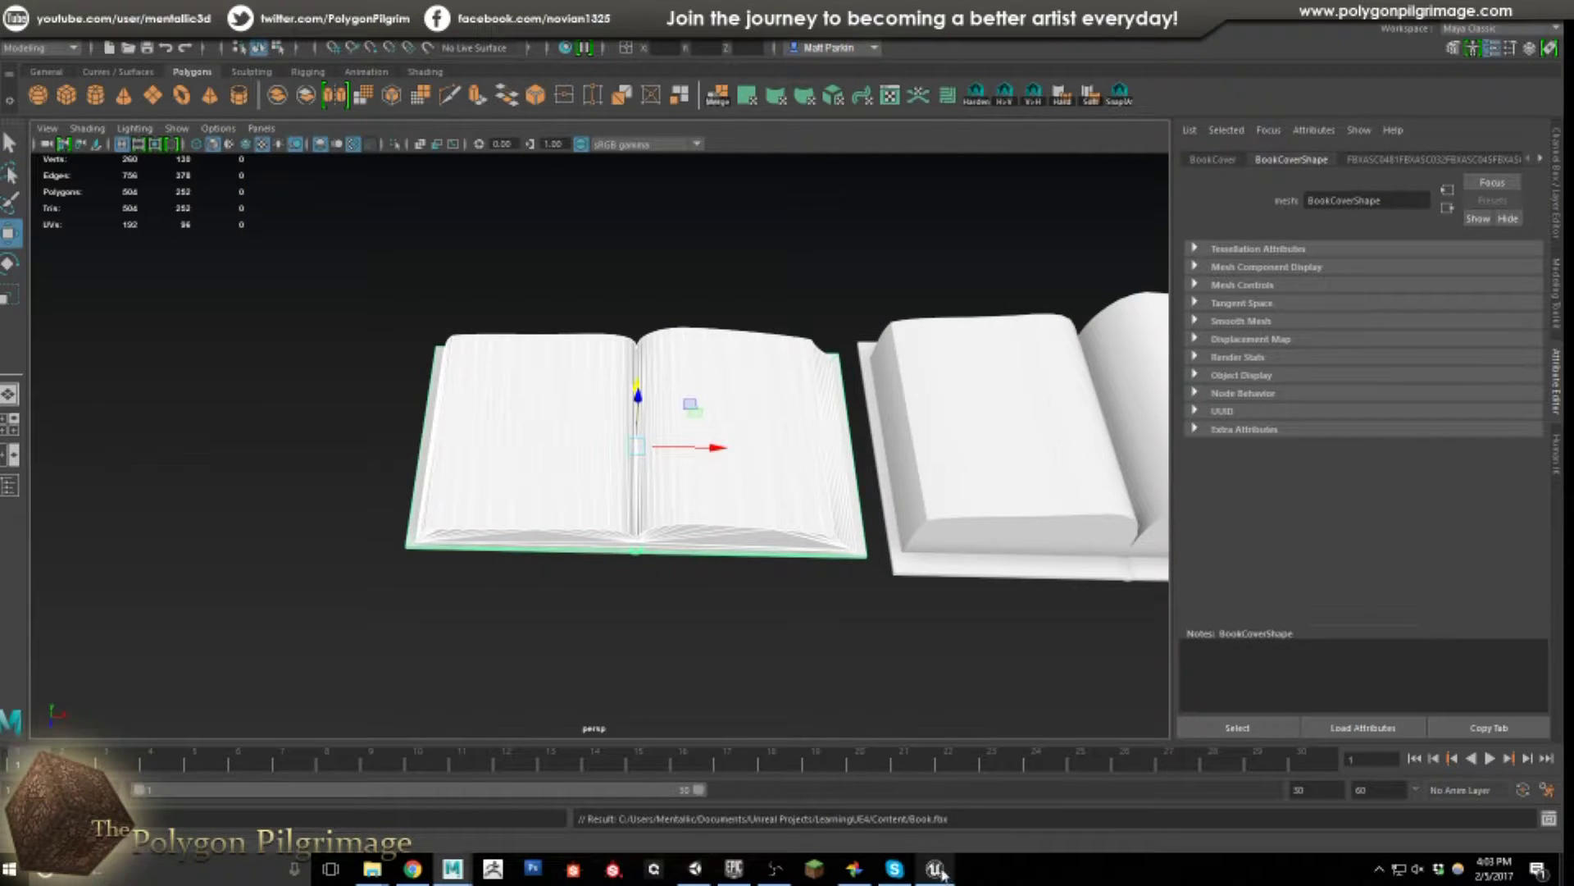
# - In Unreal Editor, accept the source-change notification to reimport the book, then look around the level
pyautogui.click(934, 869)
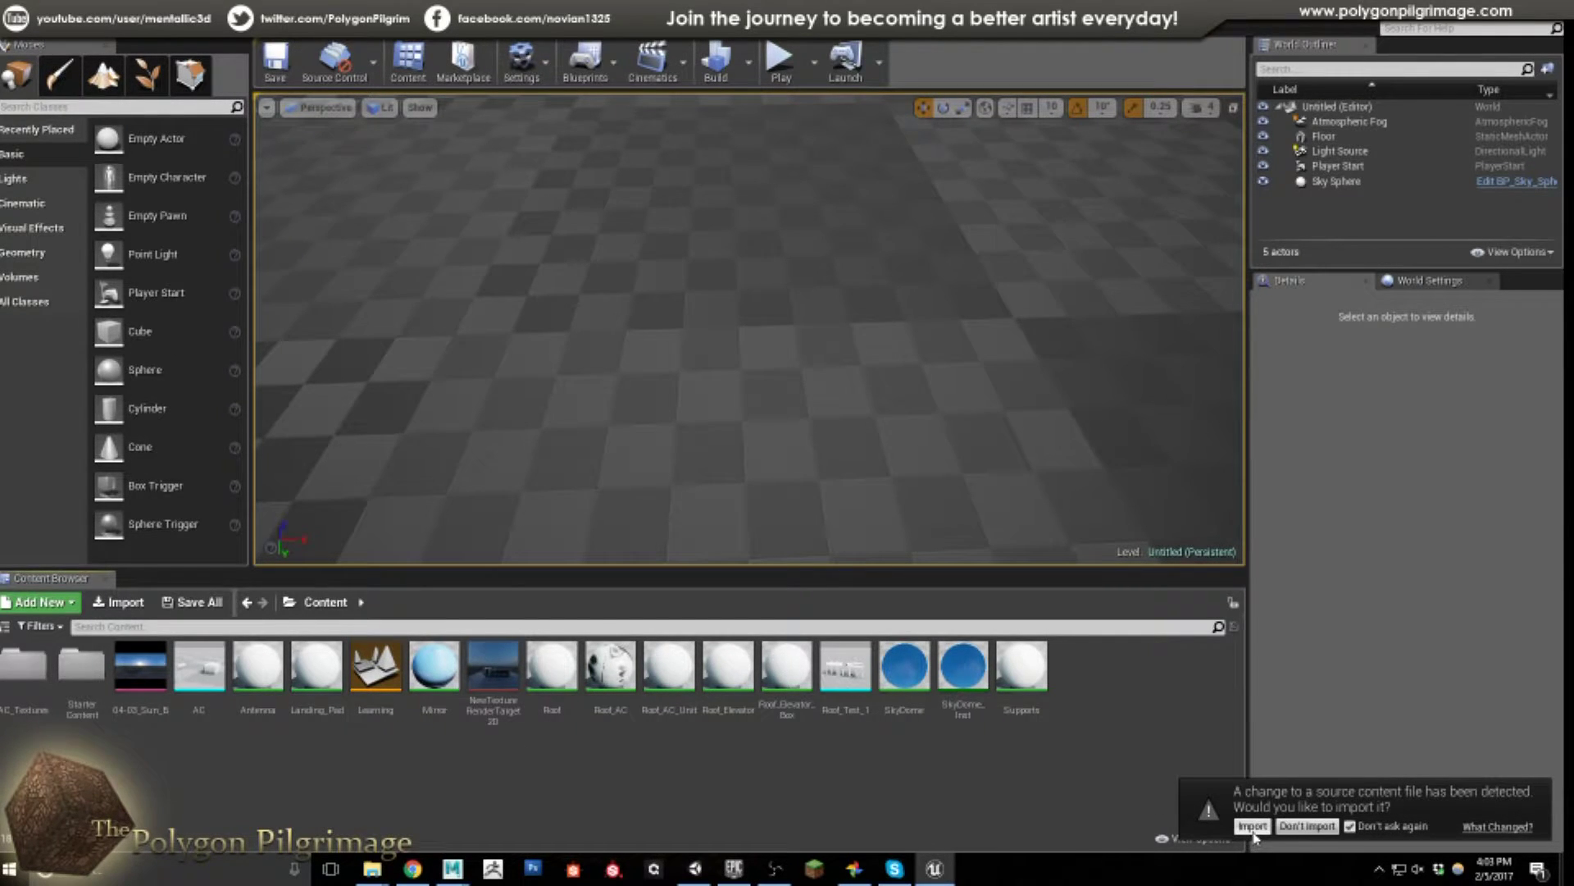
pyautogui.click(1253, 829)
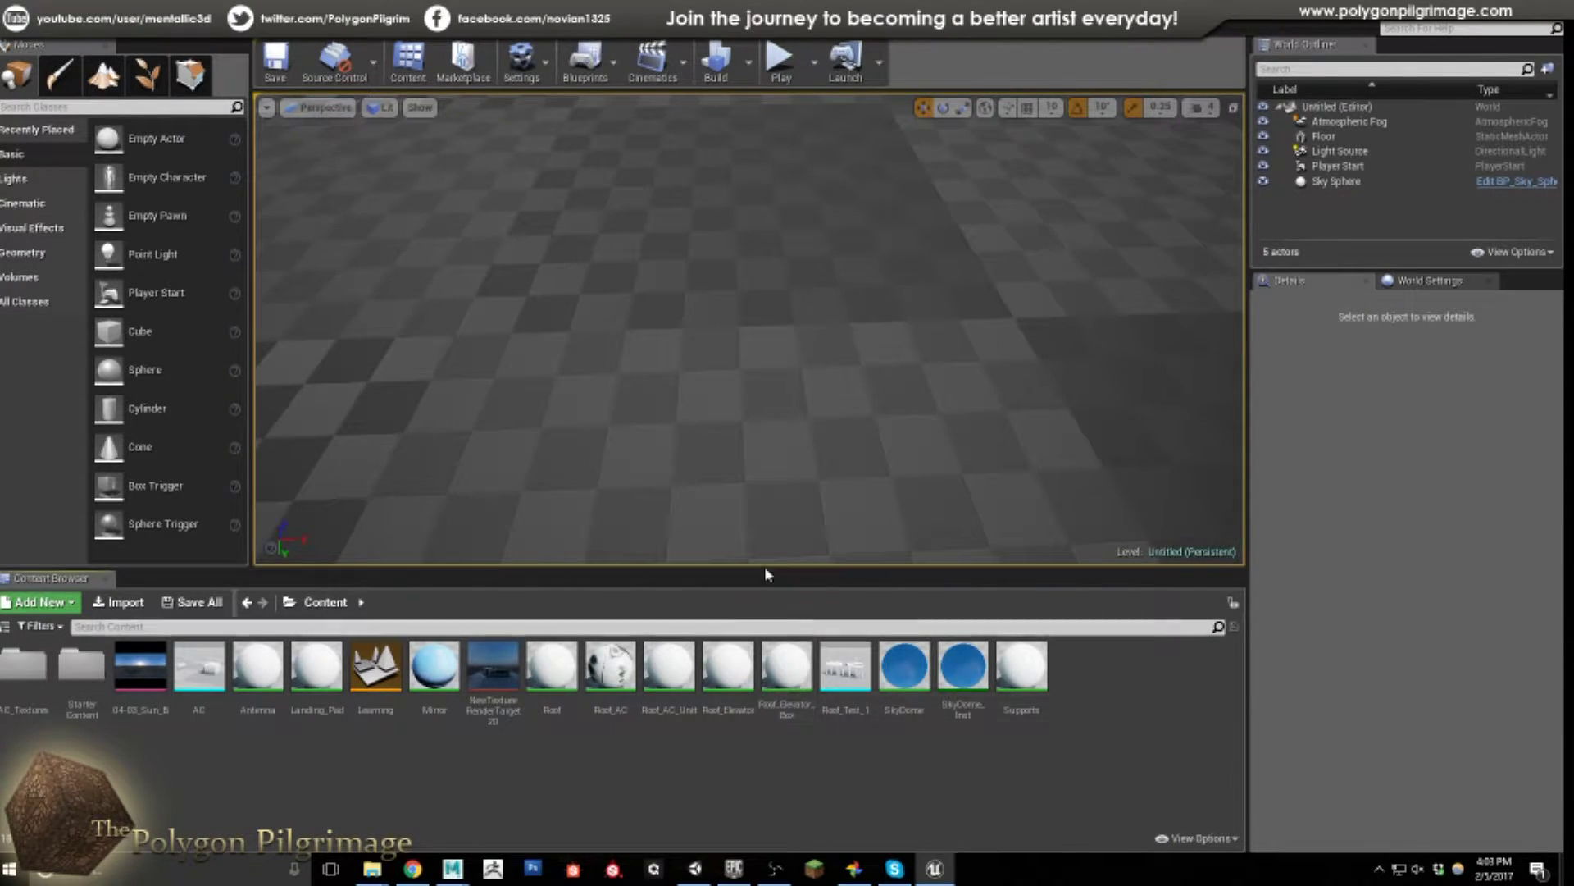
pyautogui.moveTo(688, 410)
pyautogui.mouseDown(button='right')
pyautogui.moveTo(692, 345)
pyautogui.moveTo(693, 427)
pyautogui.moveTo(673, 427)
pyautogui.mouseUp(button='right')
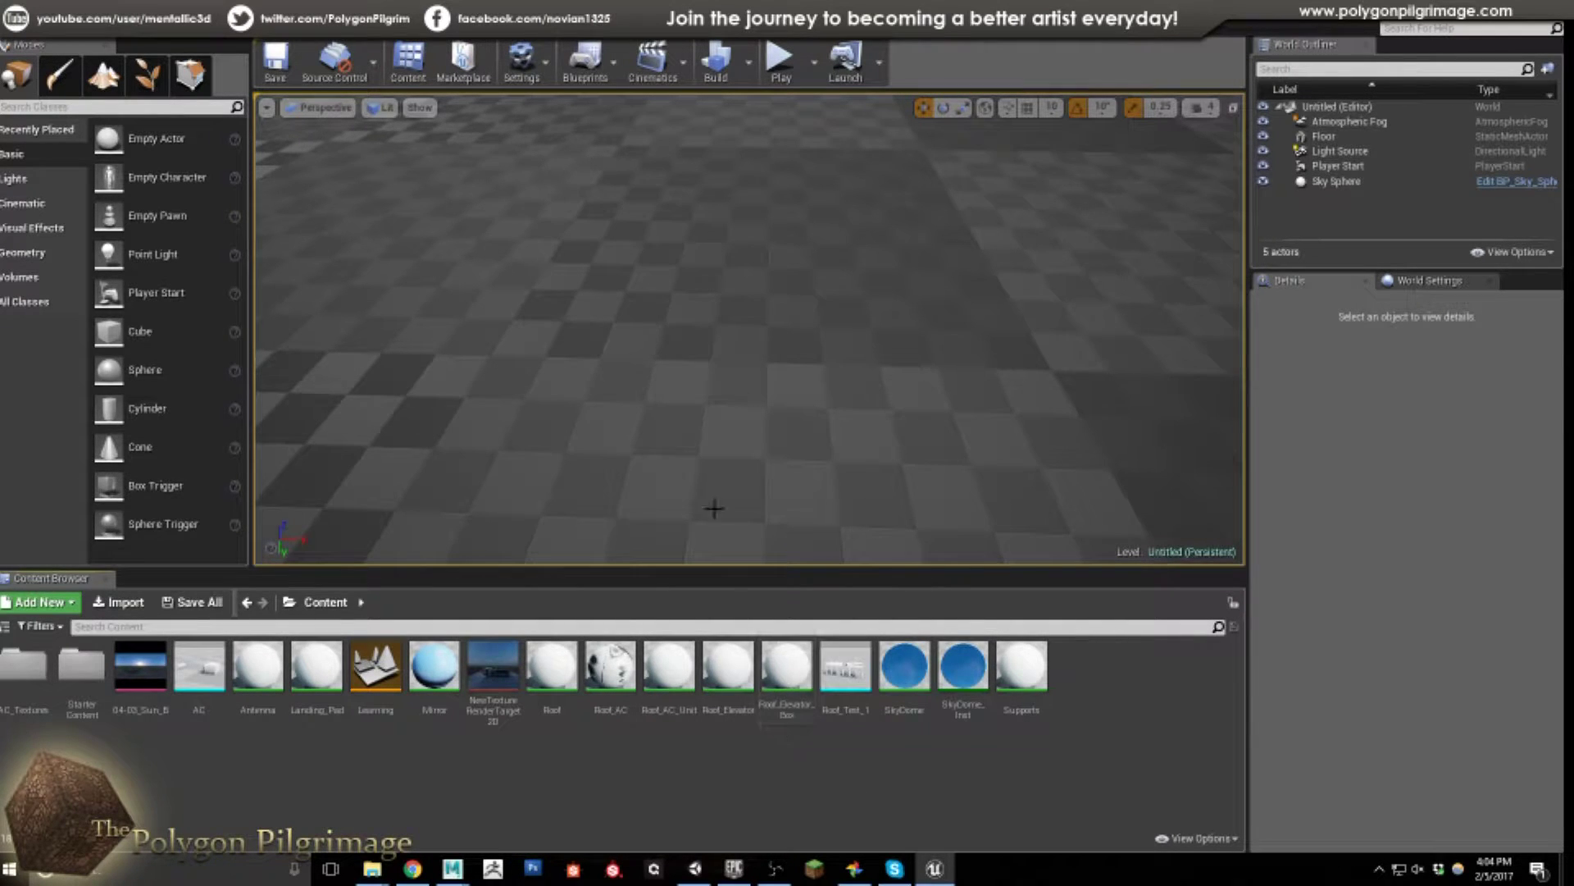
# - In Maya, select the book and send it to Unreal as Book1.fbx in the Content folder
pyautogui.click(452, 869)
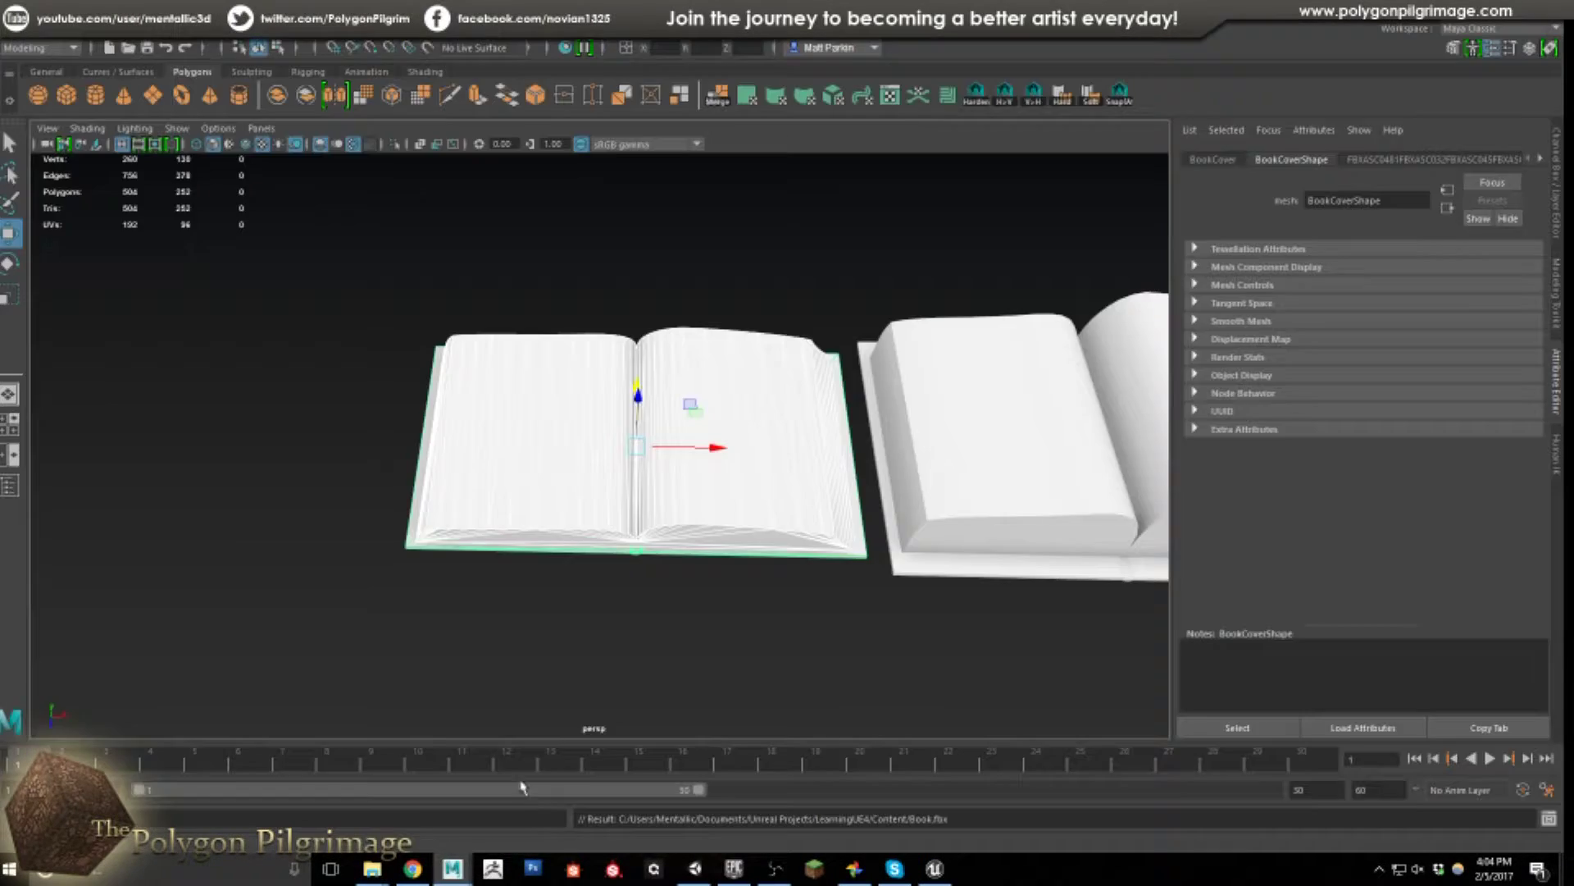
pyautogui.moveTo(358, 286); pyautogui.dragTo(847, 632)
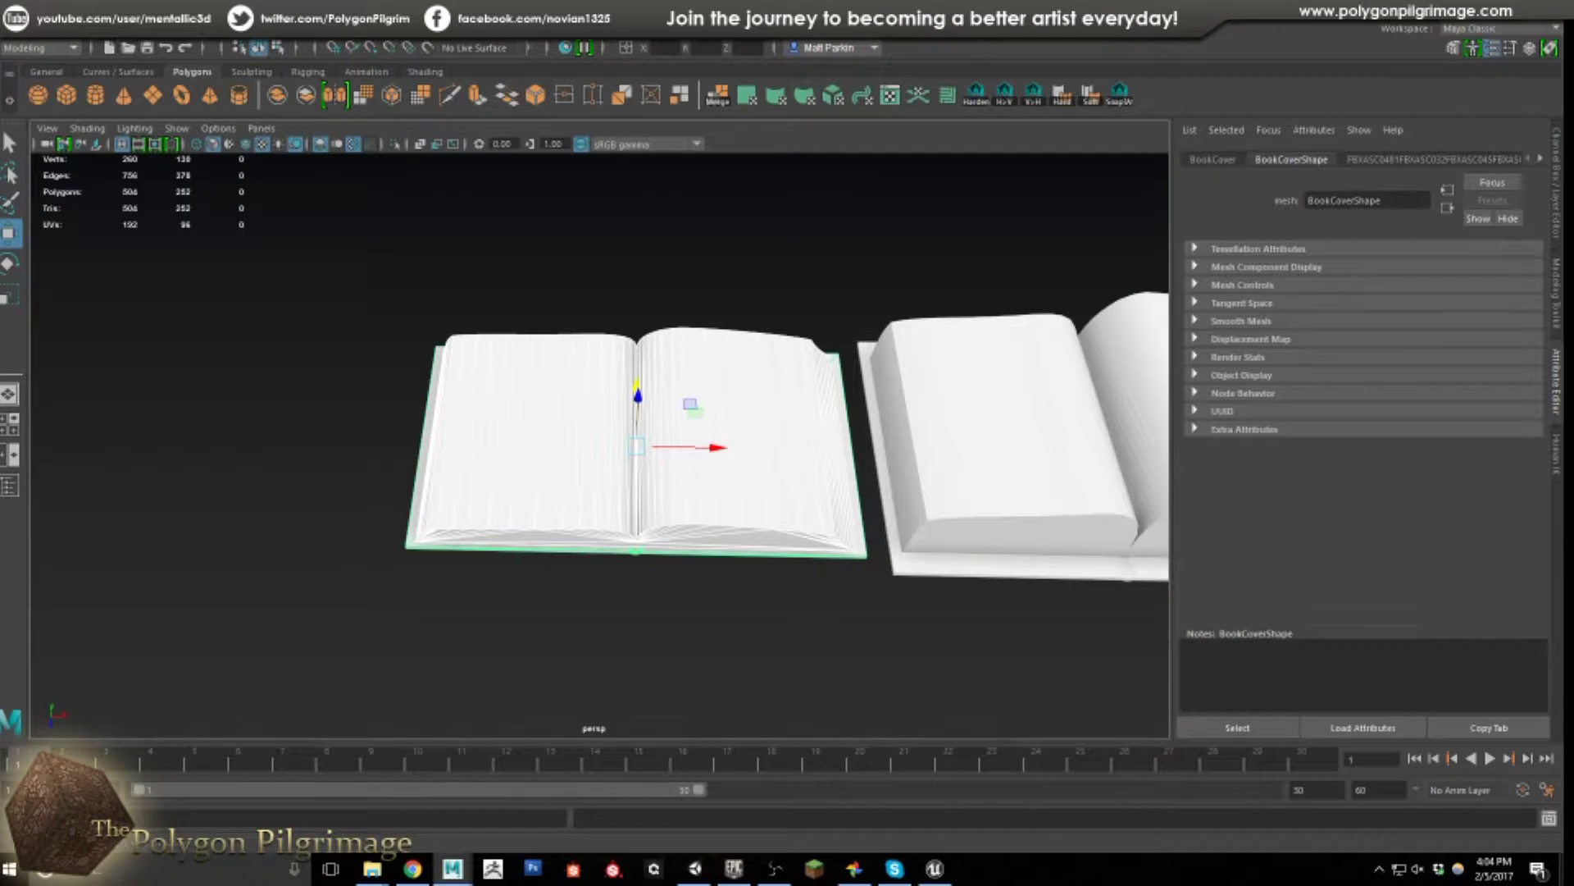
pyautogui.click(17, 33)
pyautogui.moveTo(130, 295)
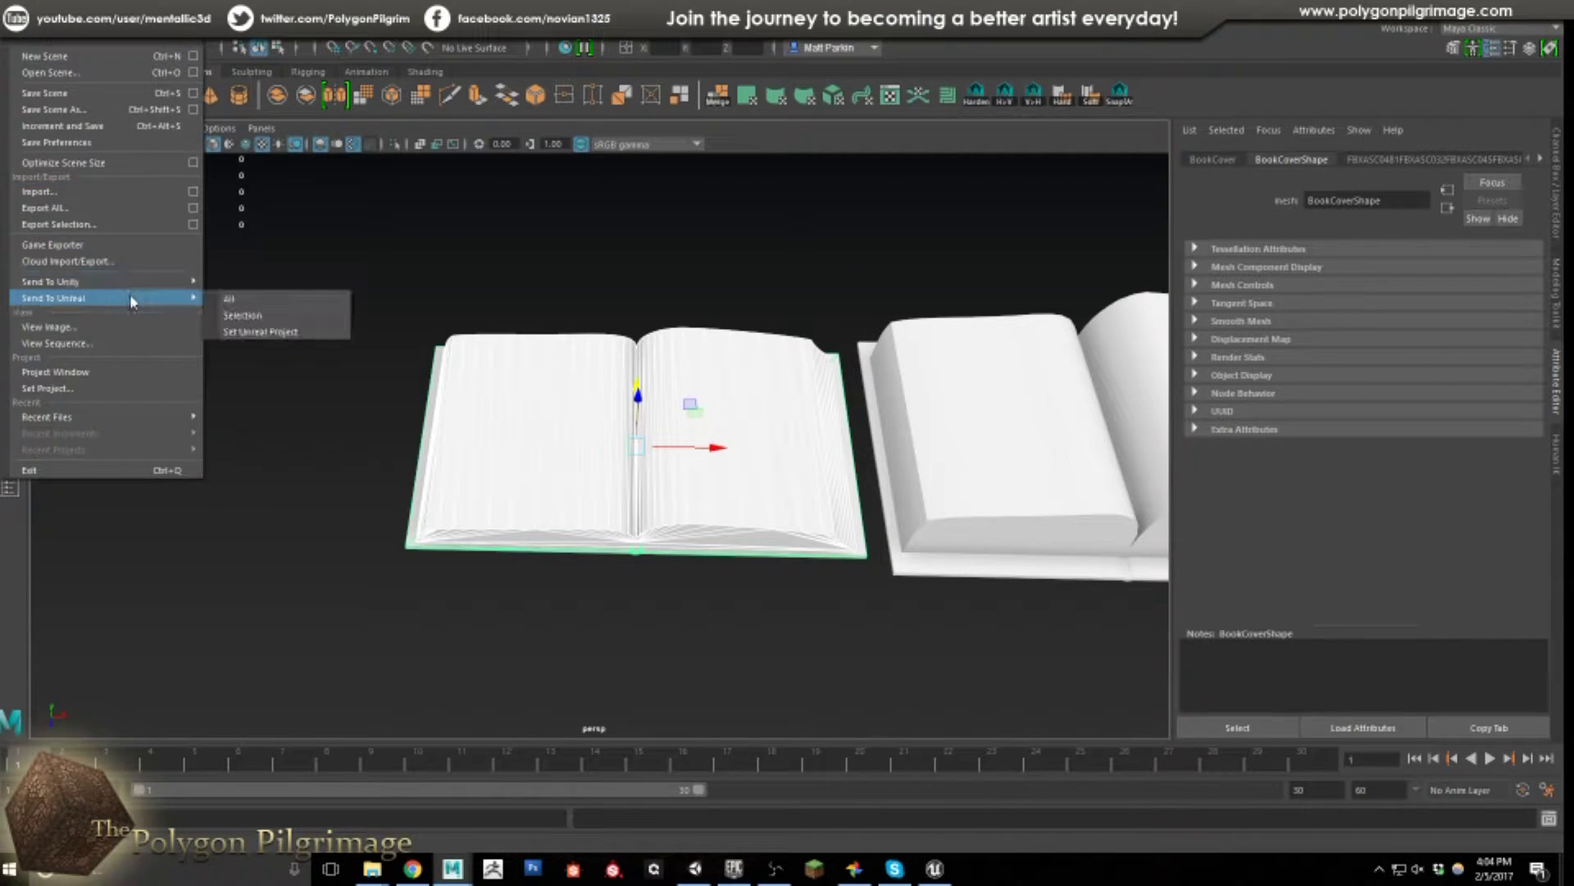
pyautogui.click(241, 316)
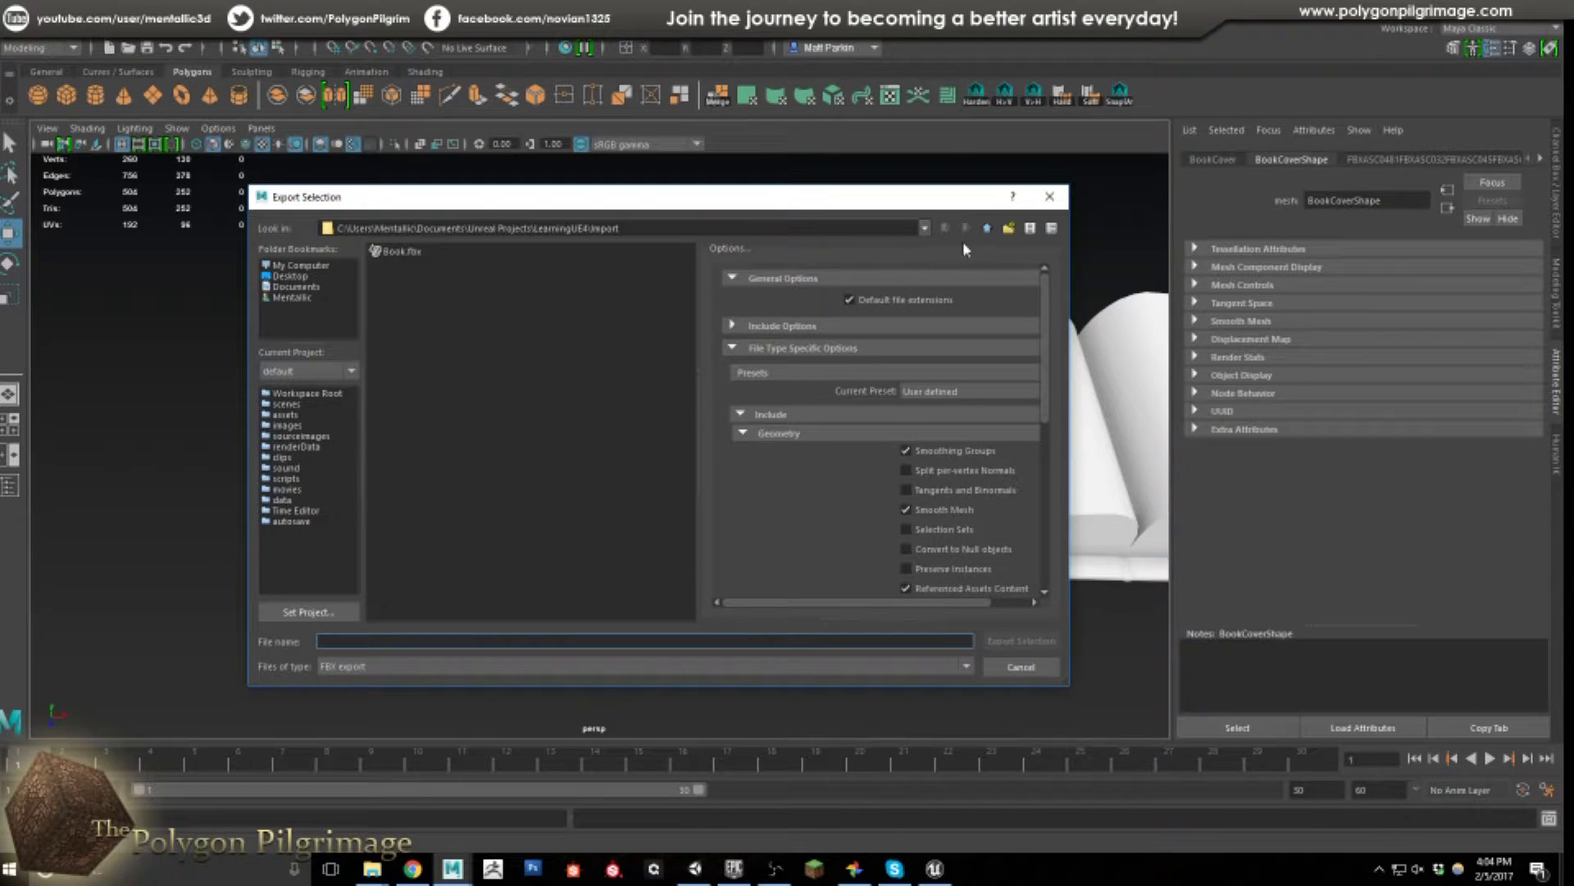
pyautogui.doubleClick(398, 265)
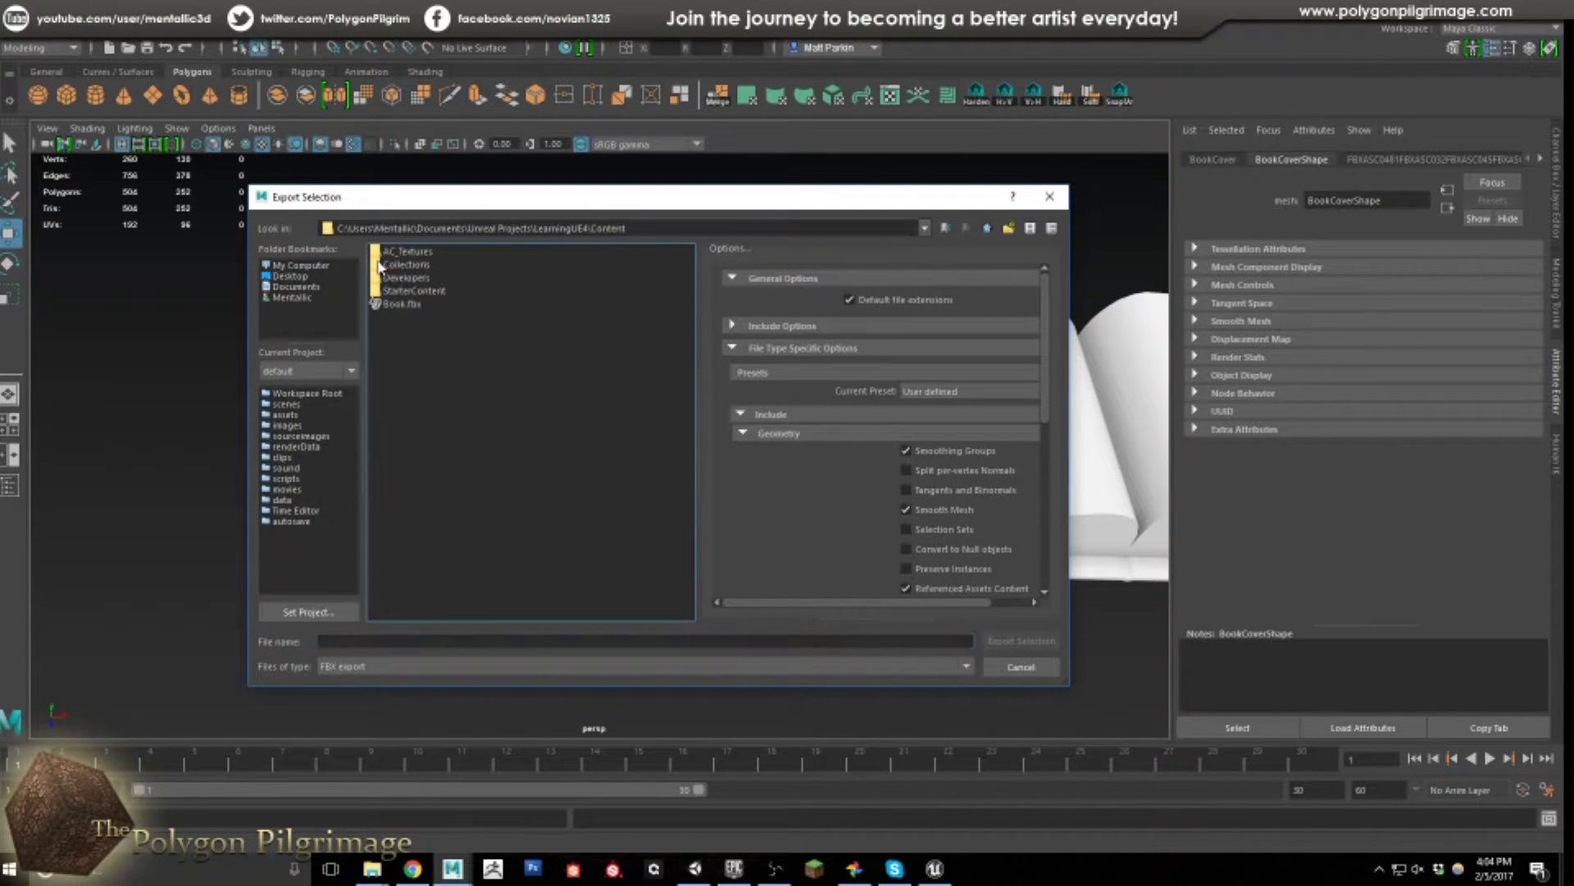
pyautogui.click(420, 641)
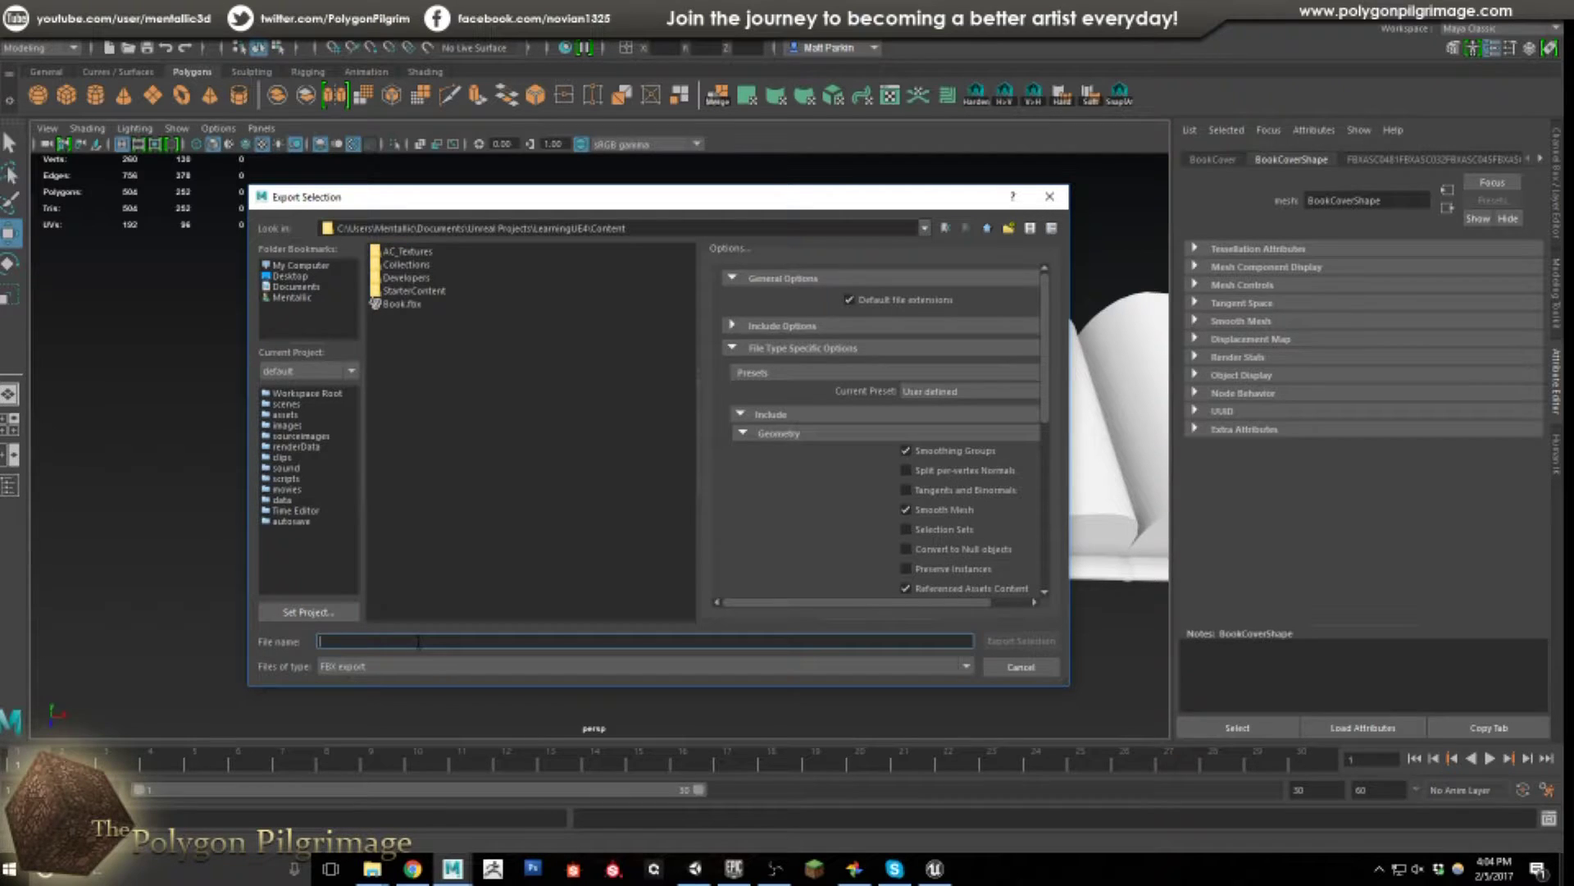
pyautogui.write('Book1')
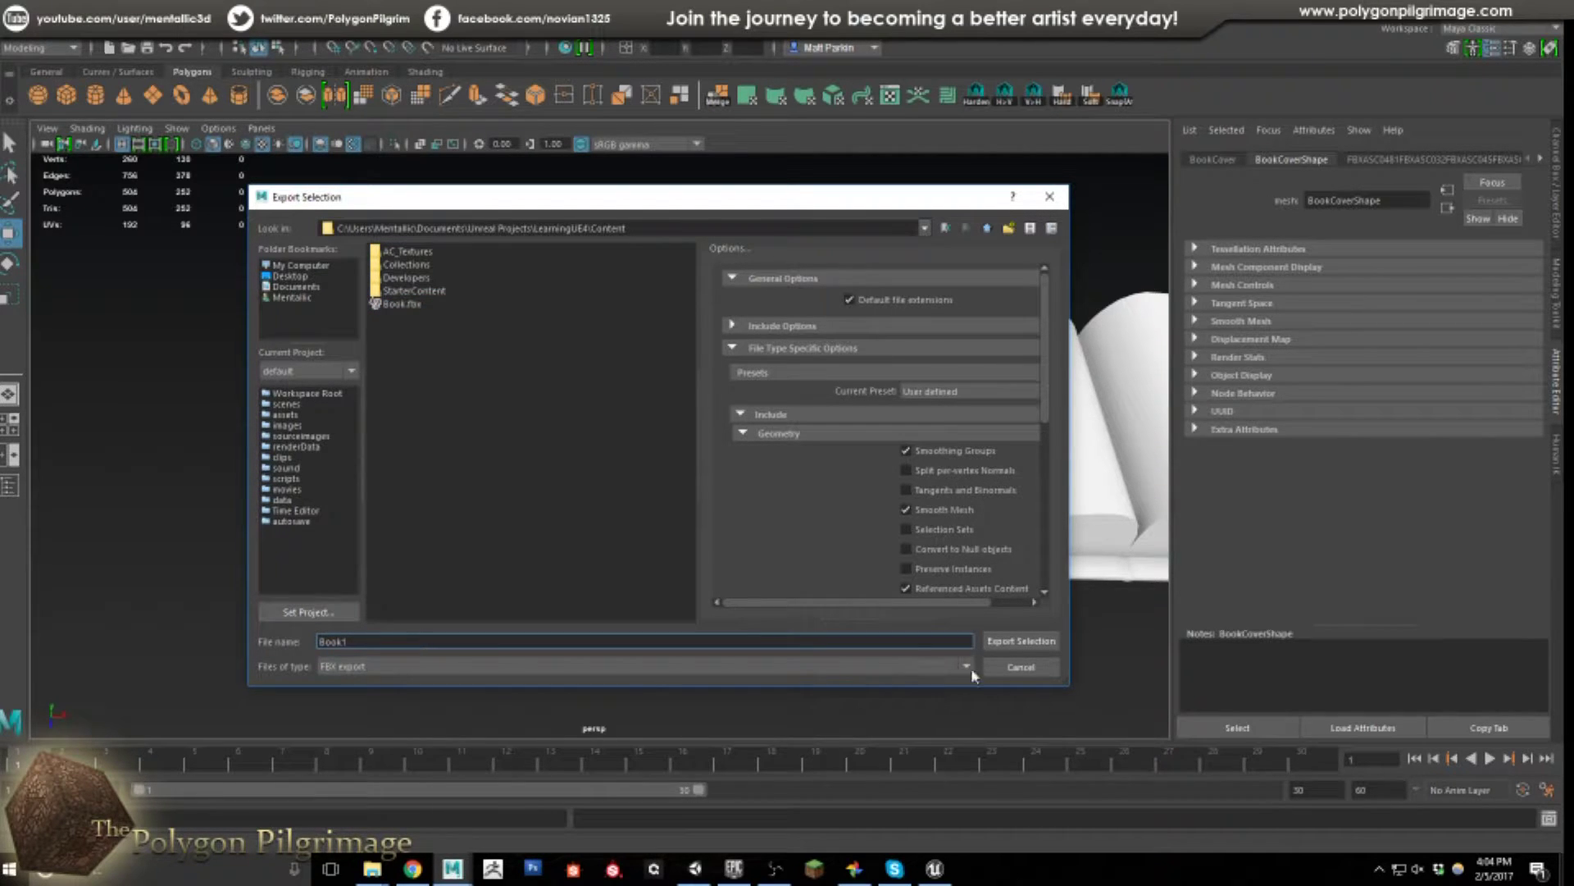
pyautogui.click(1017, 641)
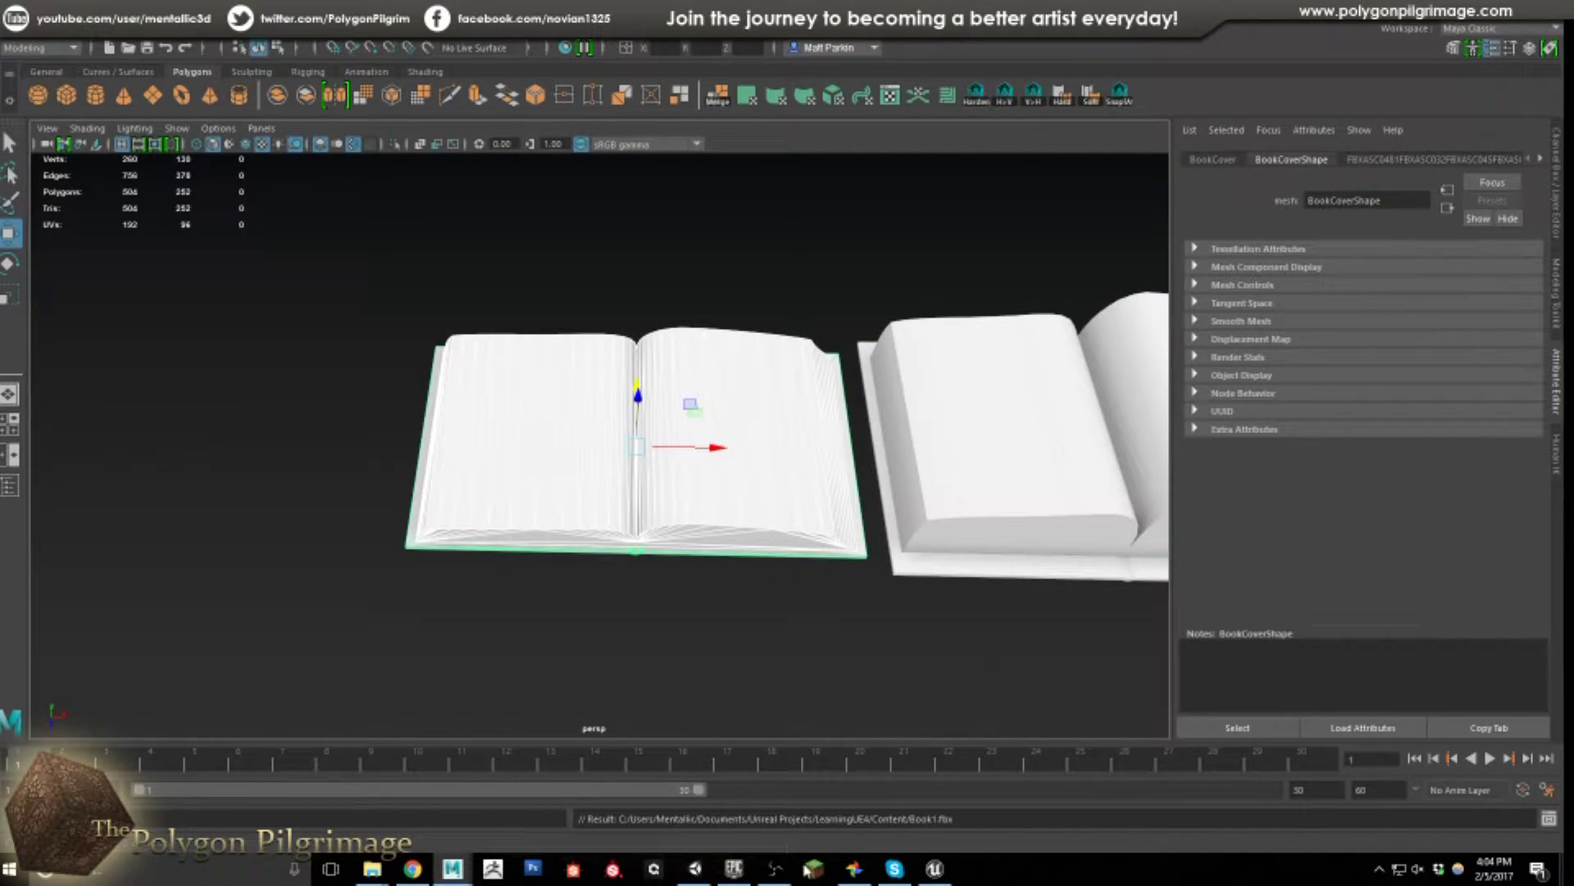
pyautogui.click(934, 871)
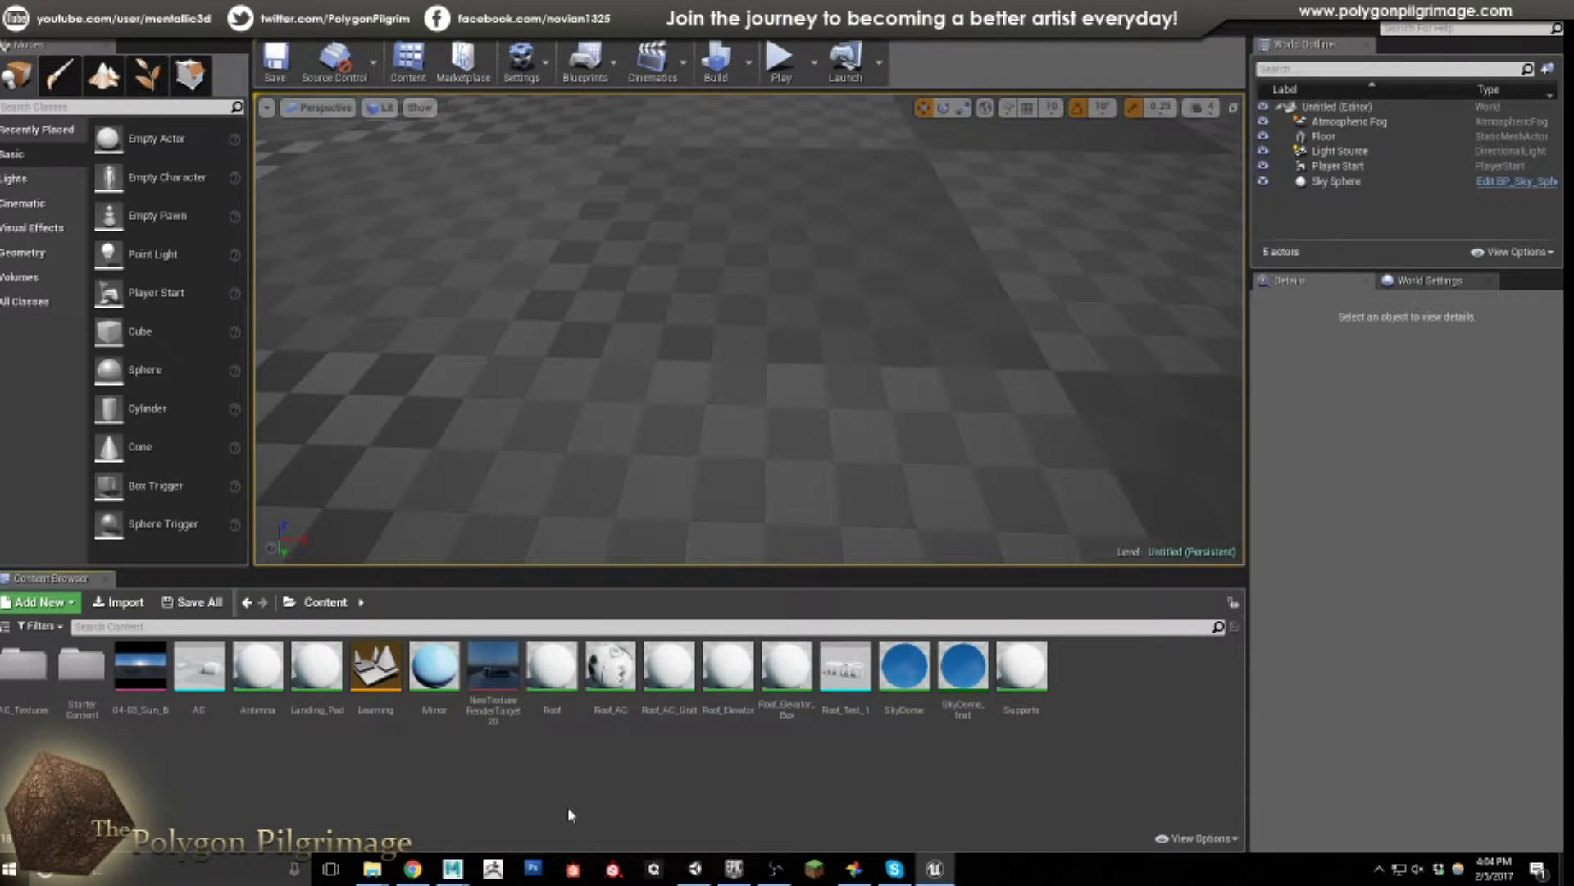
# - Import Book1 with Import Materials and Import Textures unchecked, then select the new asset
pyautogui.moveTo(792, 369); pyautogui.dragTo(760, 296)
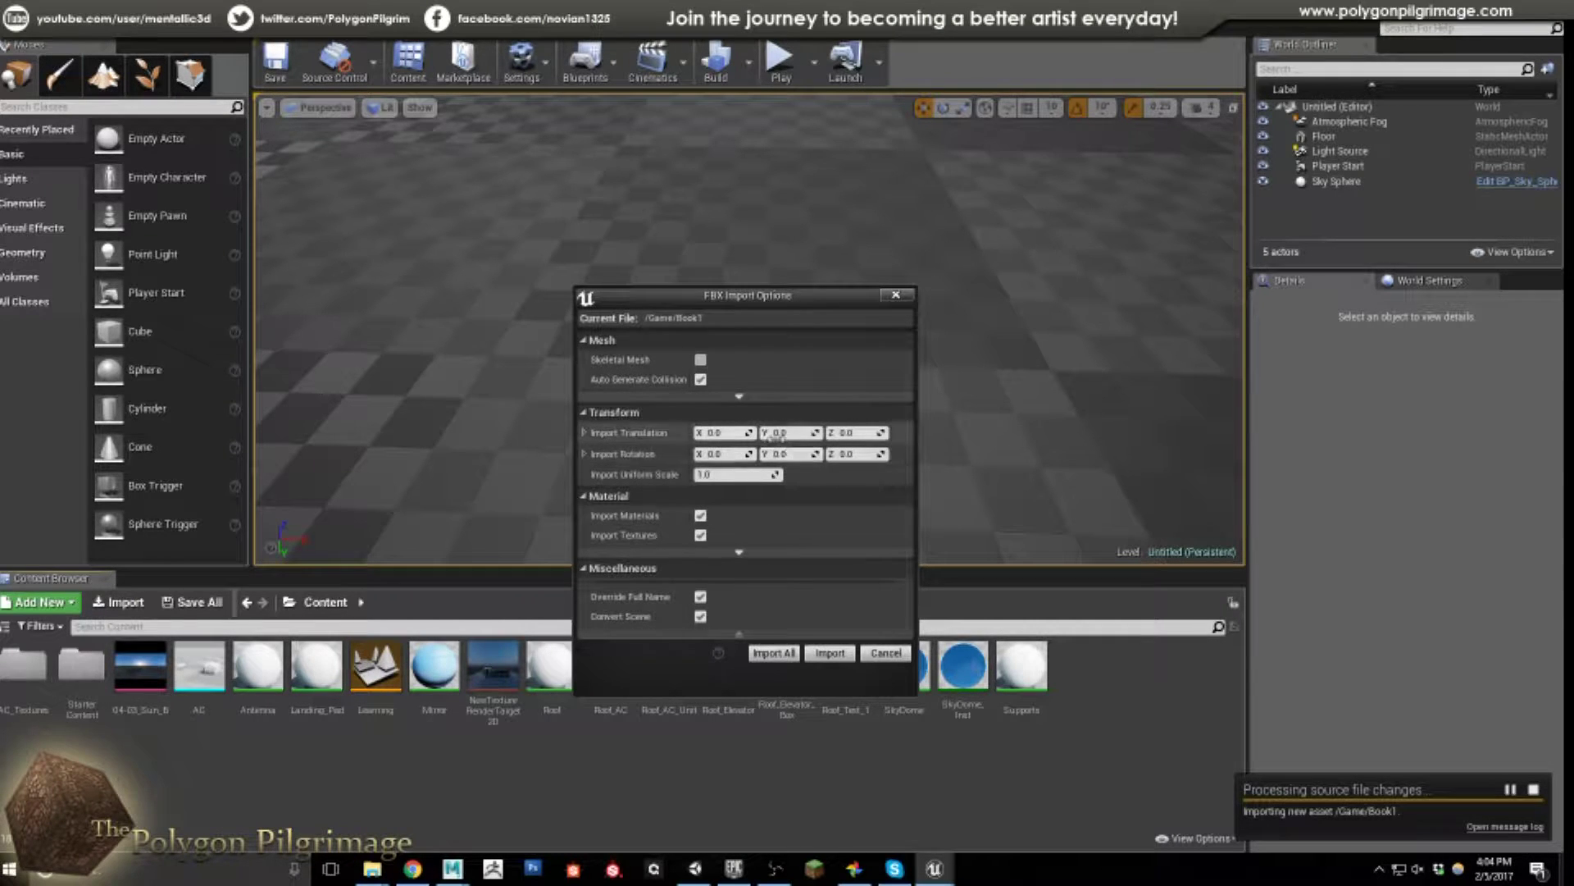
pyautogui.click(700, 514)
pyautogui.click(700, 535)
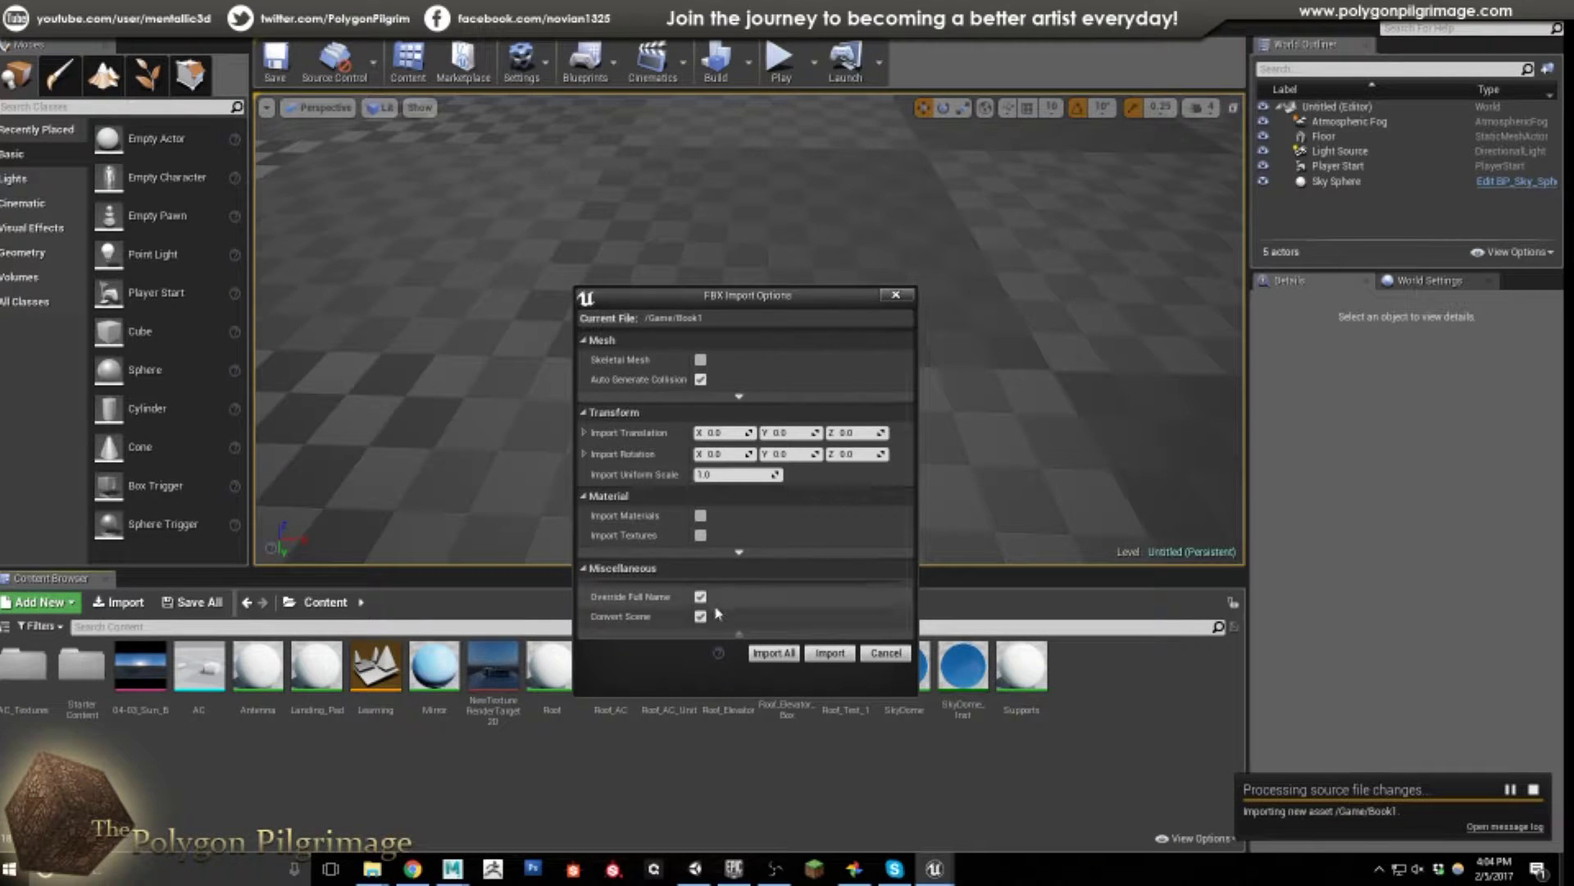
pyautogui.click(775, 653)
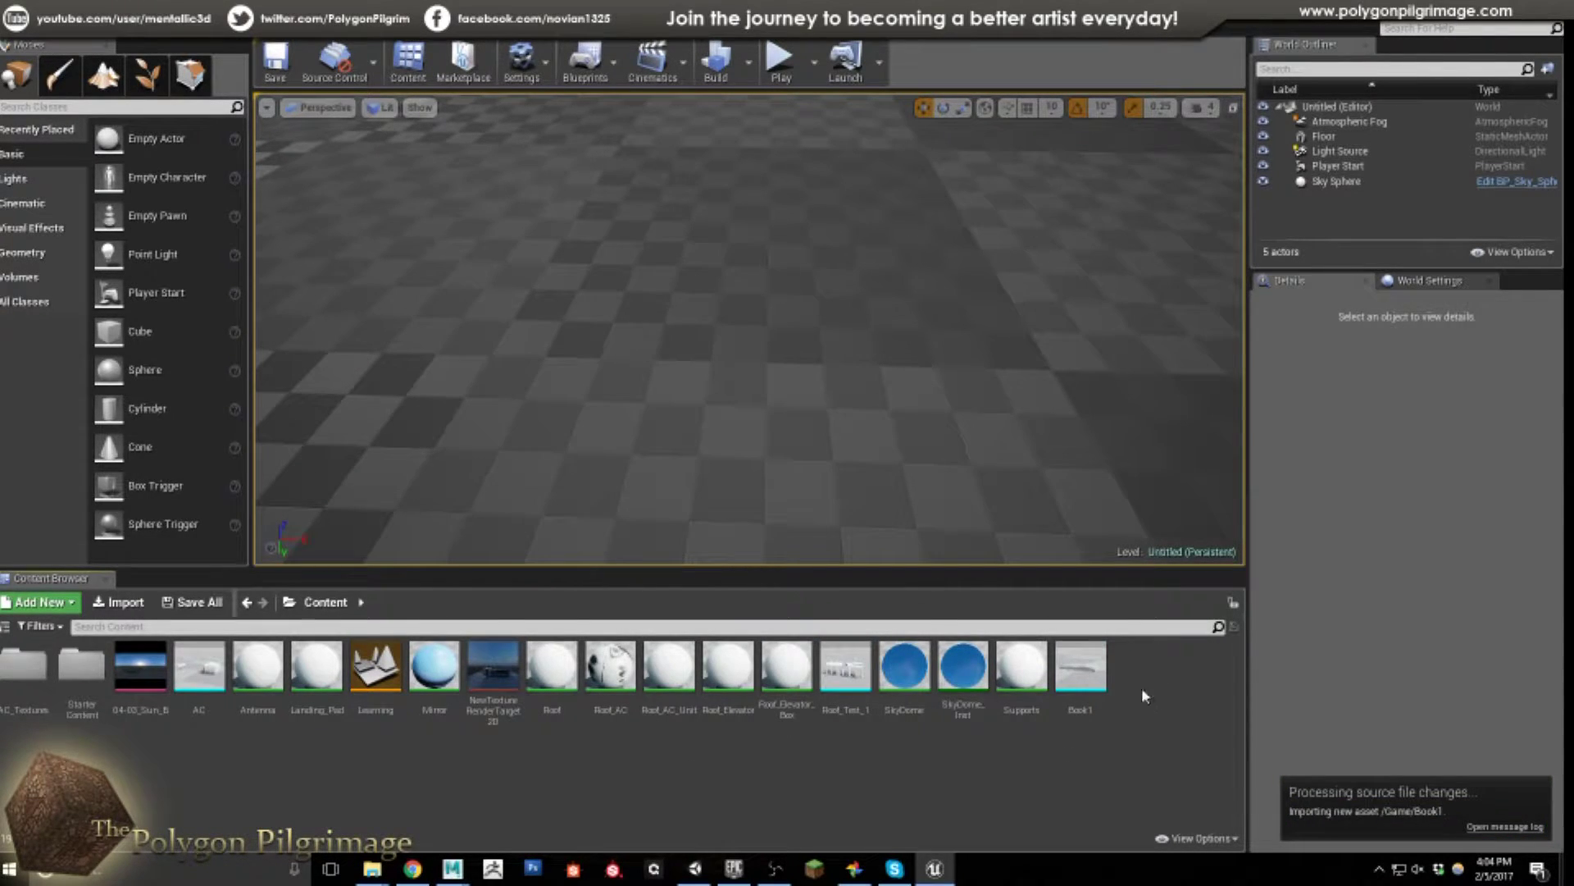
pyautogui.click(1082, 680)
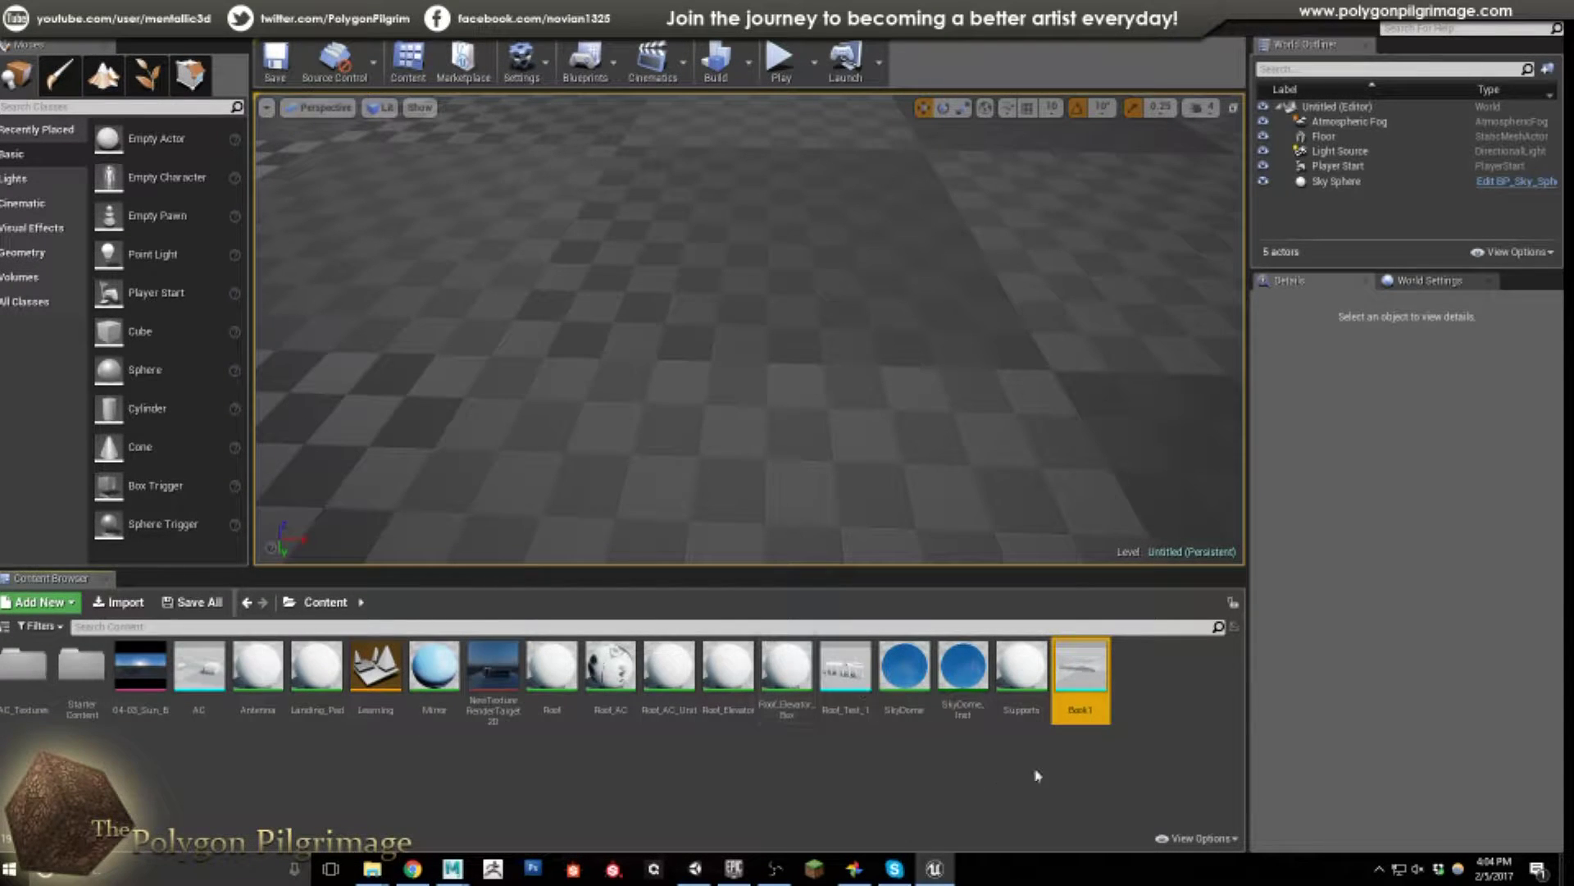
# - Drop Book1 into the level near the centre, orbit to view it, then select Sky Sphere
pyautogui.moveTo(1091, 676)
pyautogui.moveTo(1092, 676); pyautogui.dragTo(724, 349)
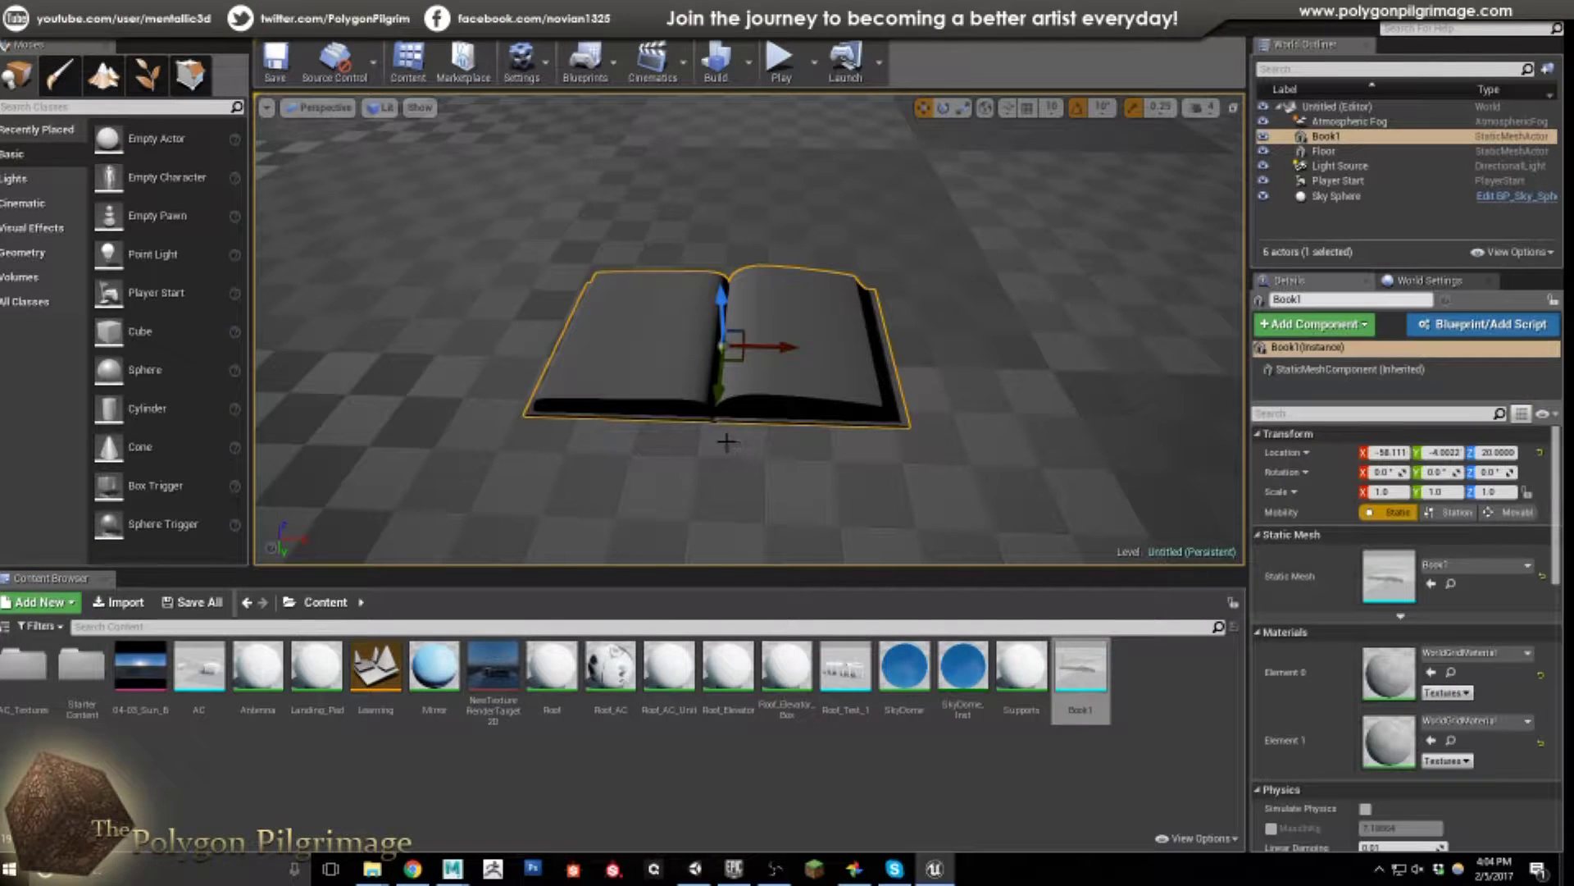
pyautogui.moveTo(725, 349); pyautogui.dragTo(397, 244, button='right')
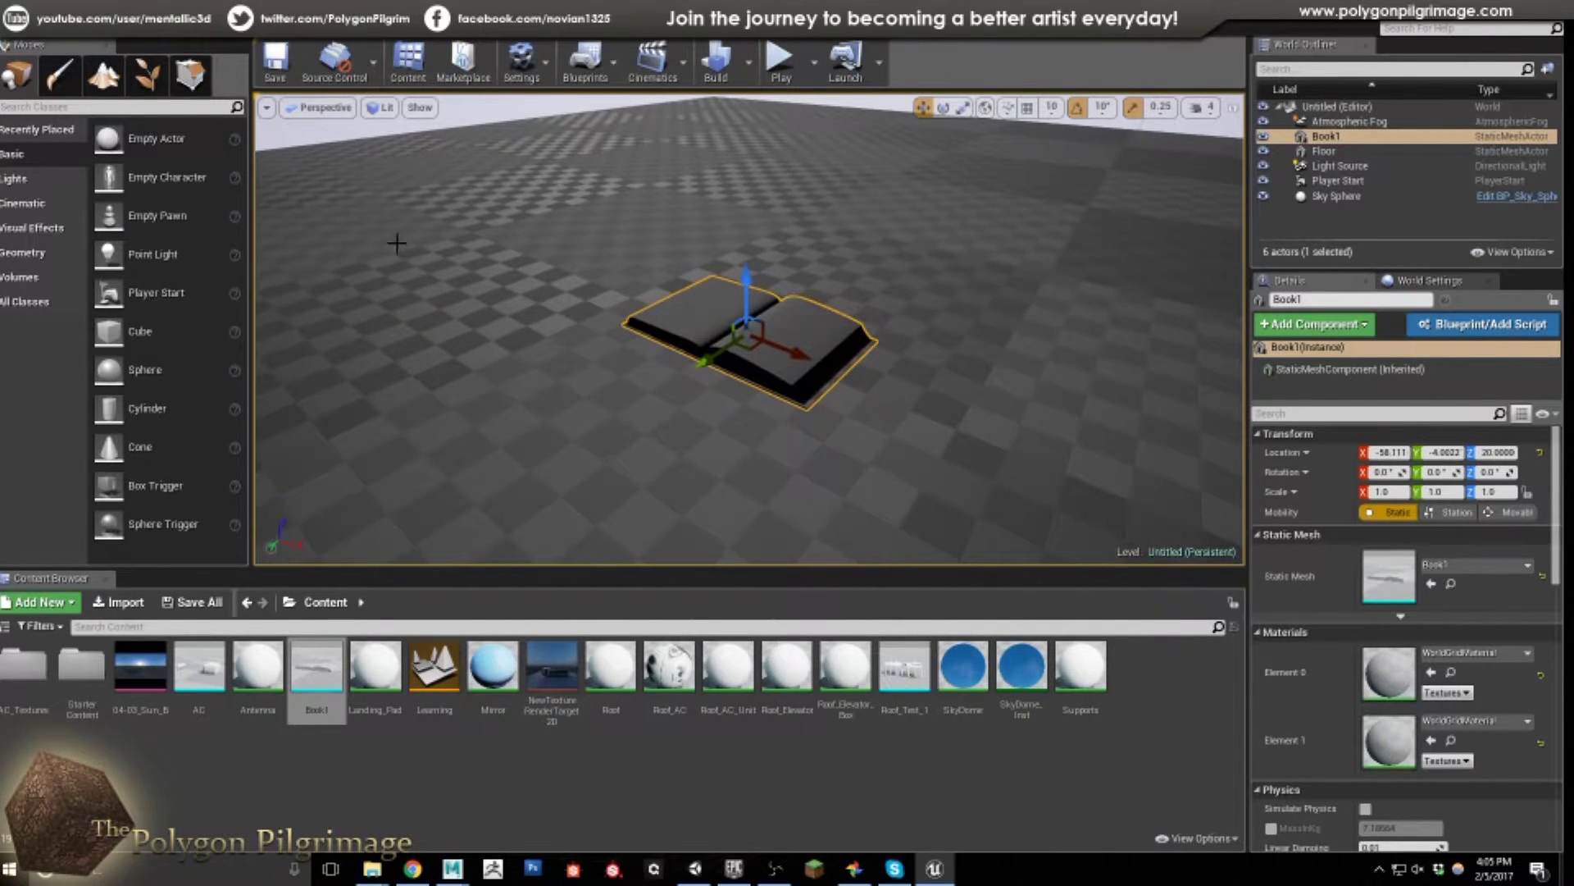
pyautogui.click(518, 123)
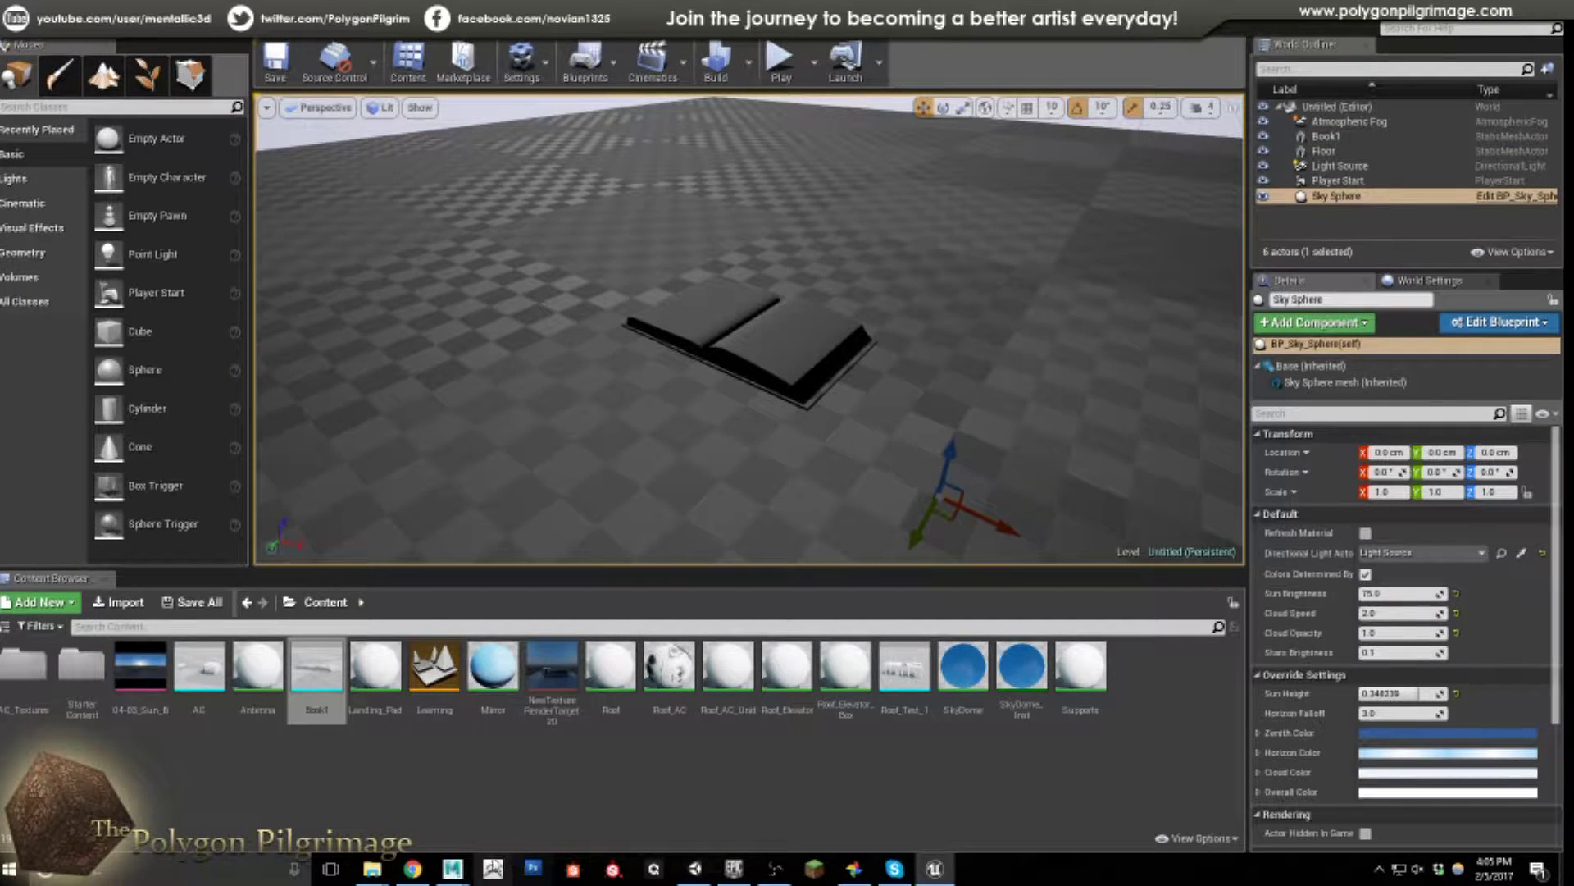
# - Return to Maya, adjust the view on the books and deselect the left book
pyautogui.moveTo(457, 871)
pyautogui.click(546, 799)
pyautogui.keyDown('alt'); pyautogui.moveTo(830, 562); pyautogui.dragTo(781, 568, button='right'); pyautogui.keyUp('alt')
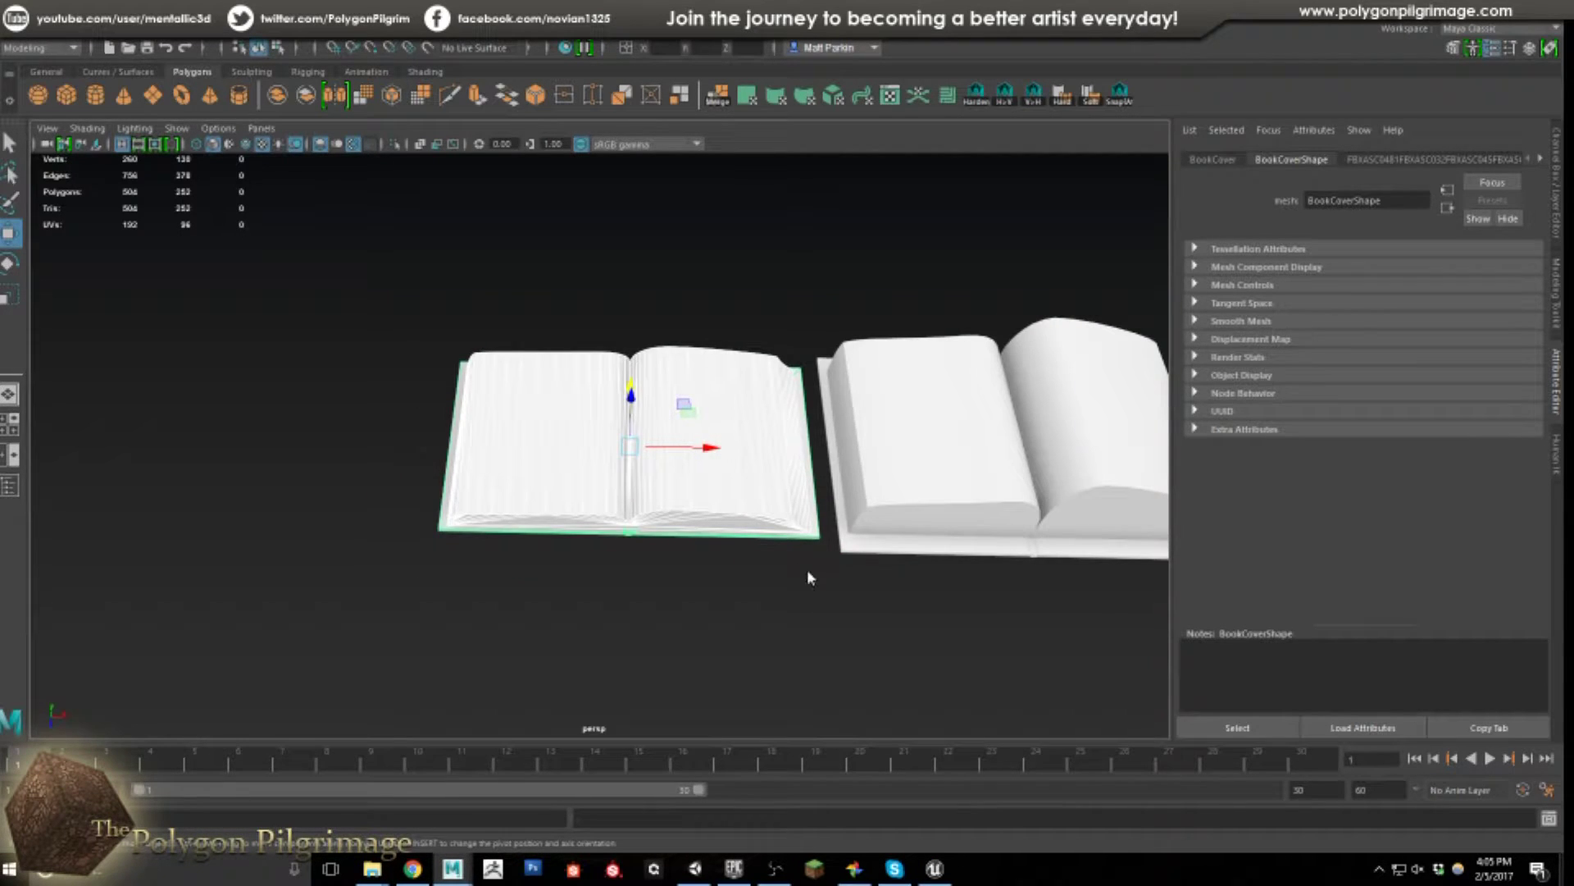
pyautogui.click(829, 601)
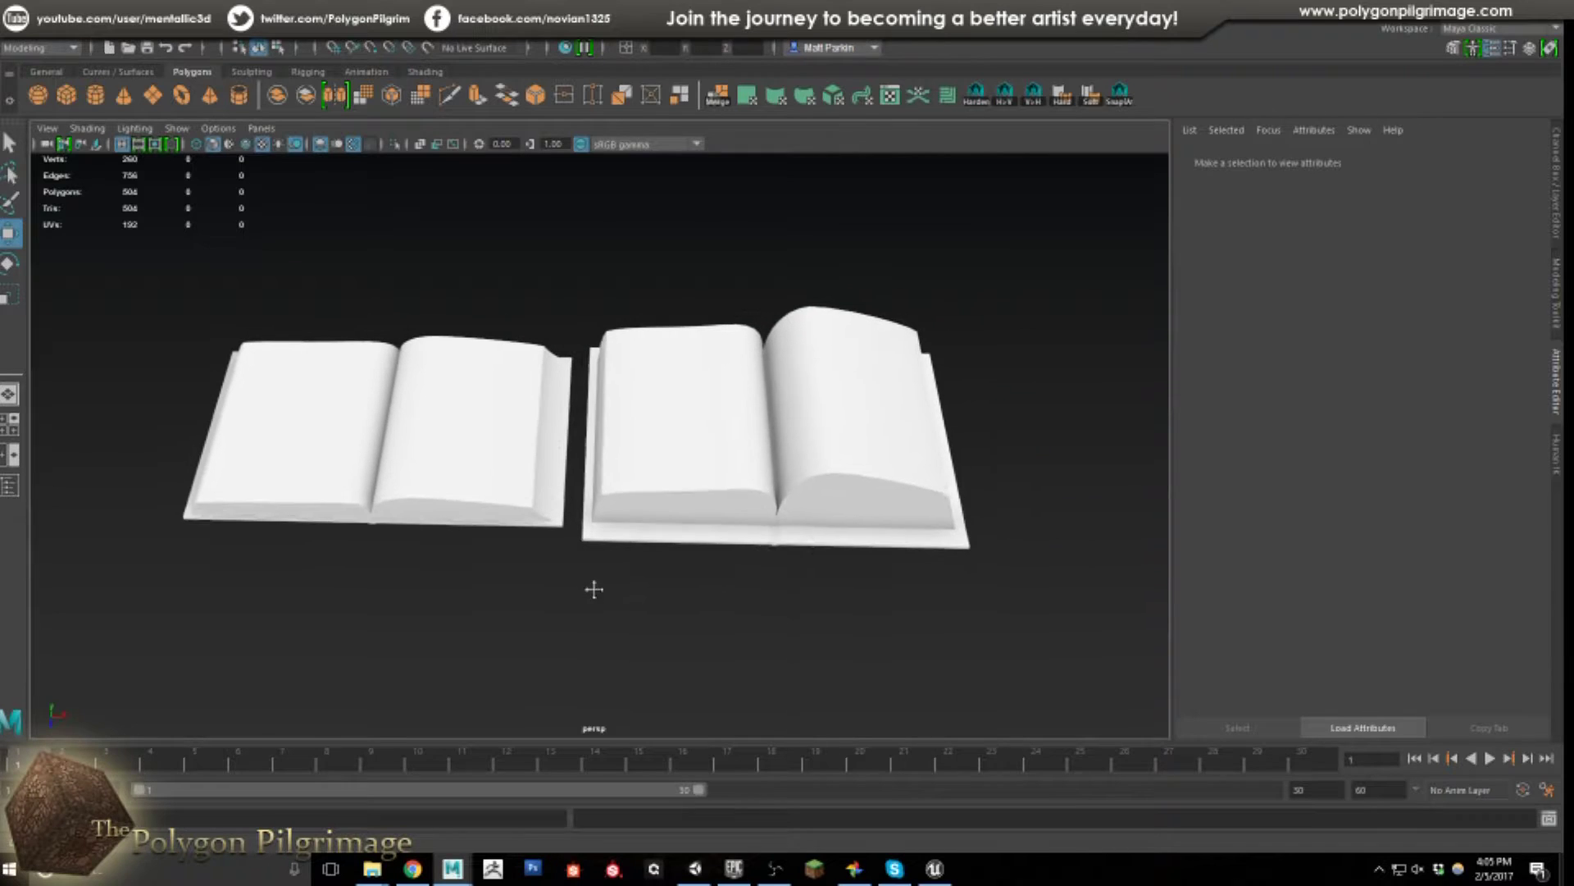